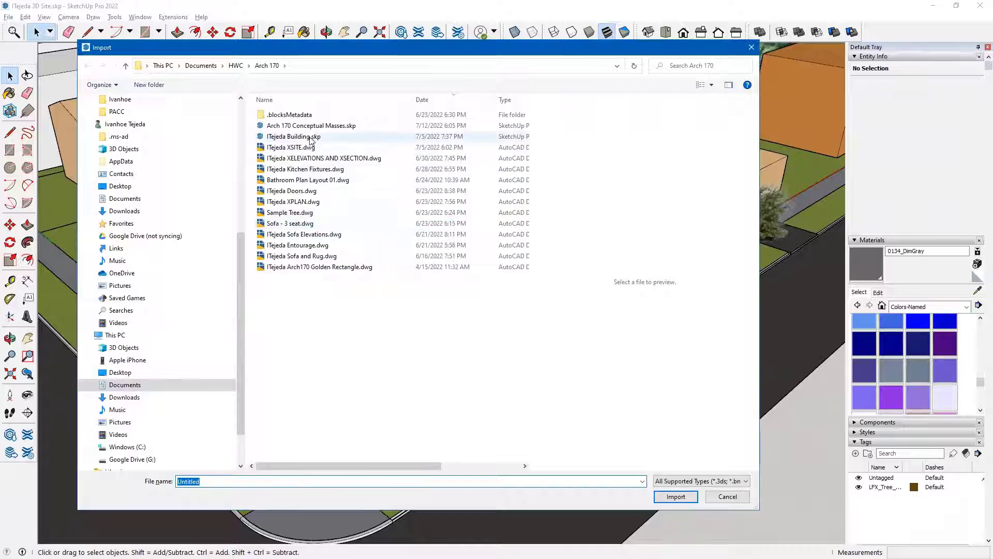
Import the building .skp file from the Arch 170 folder and place it at the front street corner of the green lot
left_click(307, 137)
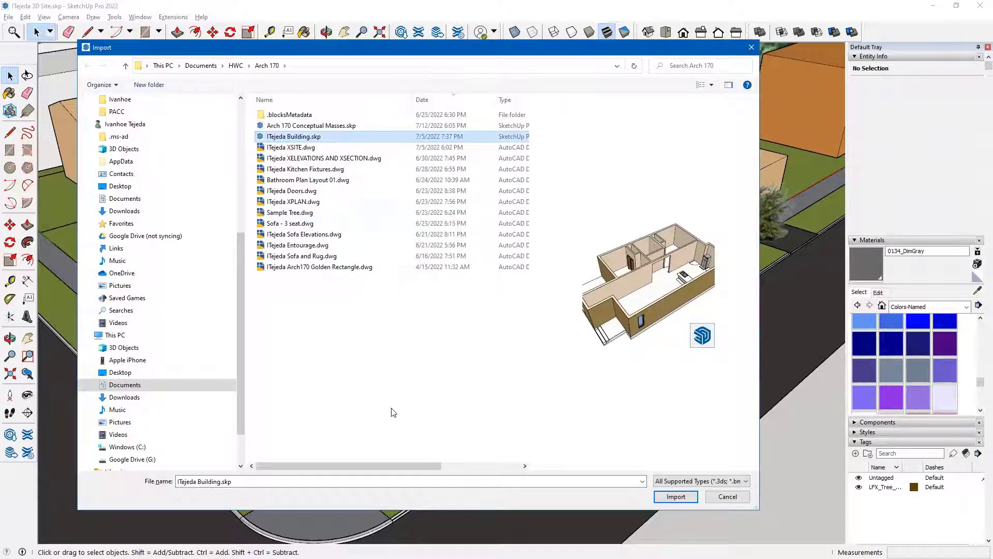
left_click(675, 497)
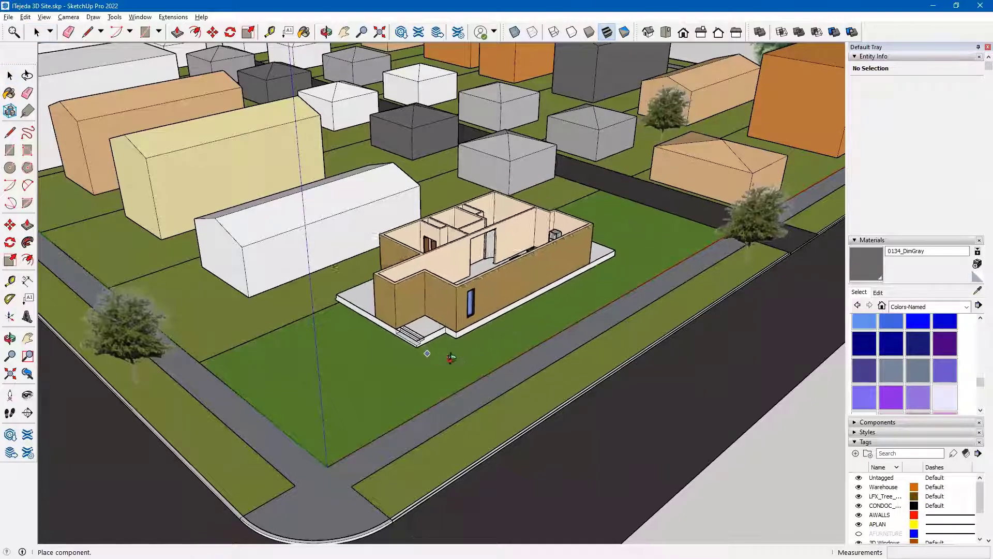
middle_click_drag(450, 357, 495, 368)
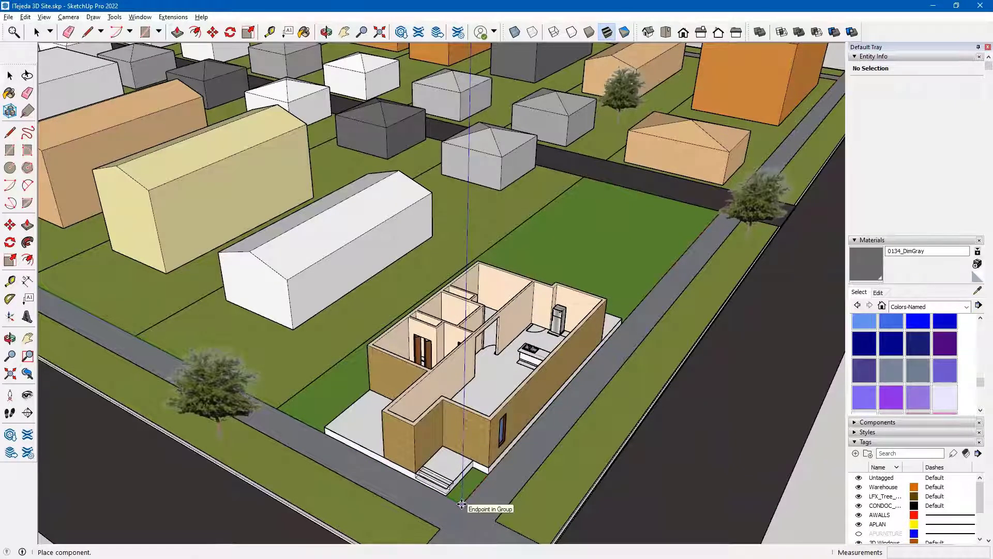
left_click(462, 504)
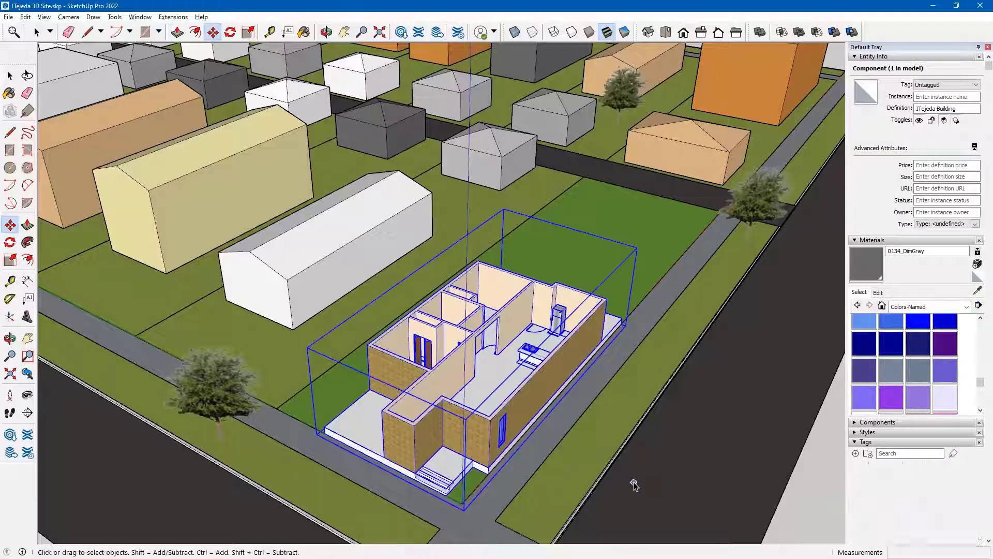
key("space")
left_click(808, 501)
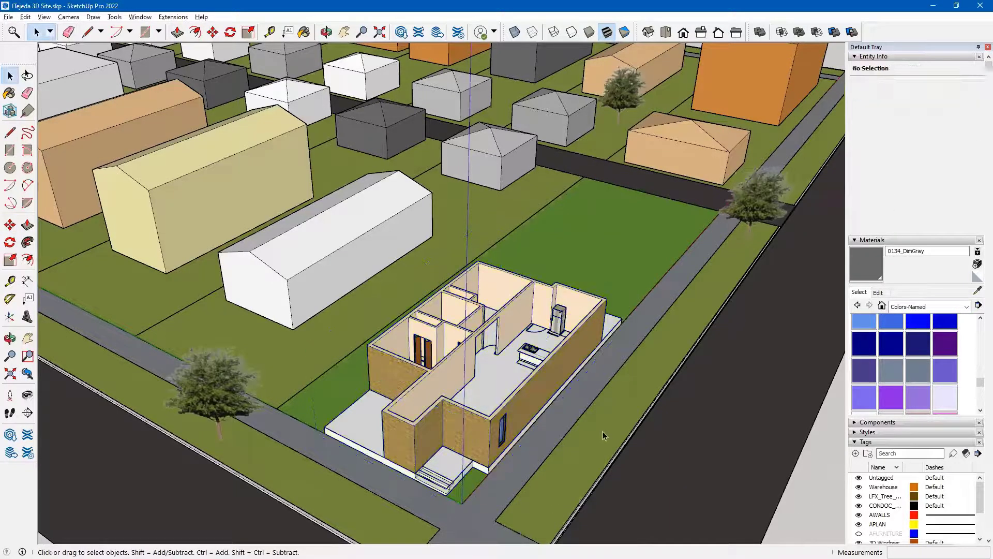
Move the building component back from the front sidewalk, parallel to the lot's long side property line
scroll(510, 344, "down", 3)
middle_click_drag(510, 344, 456, 320)
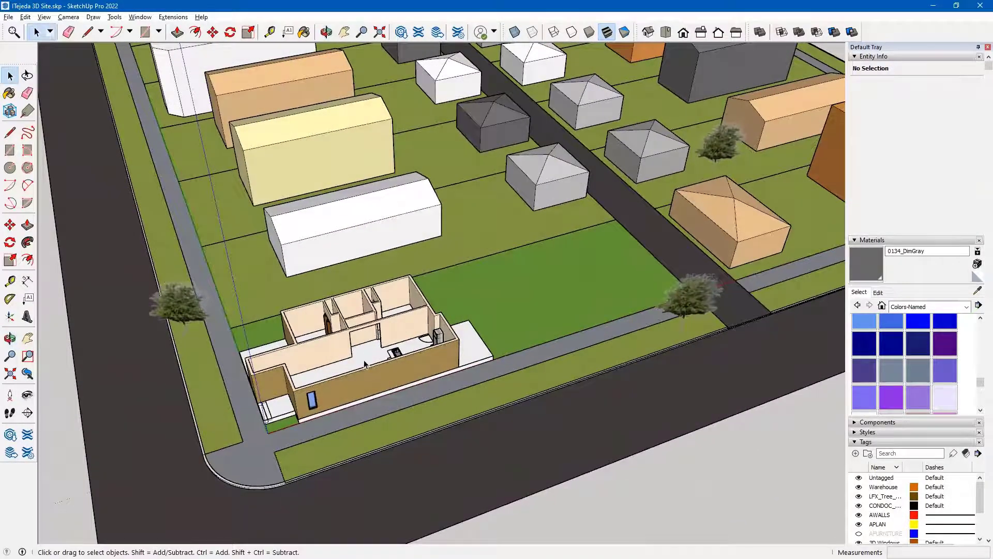
middle_click_drag(385, 353, 445, 385)
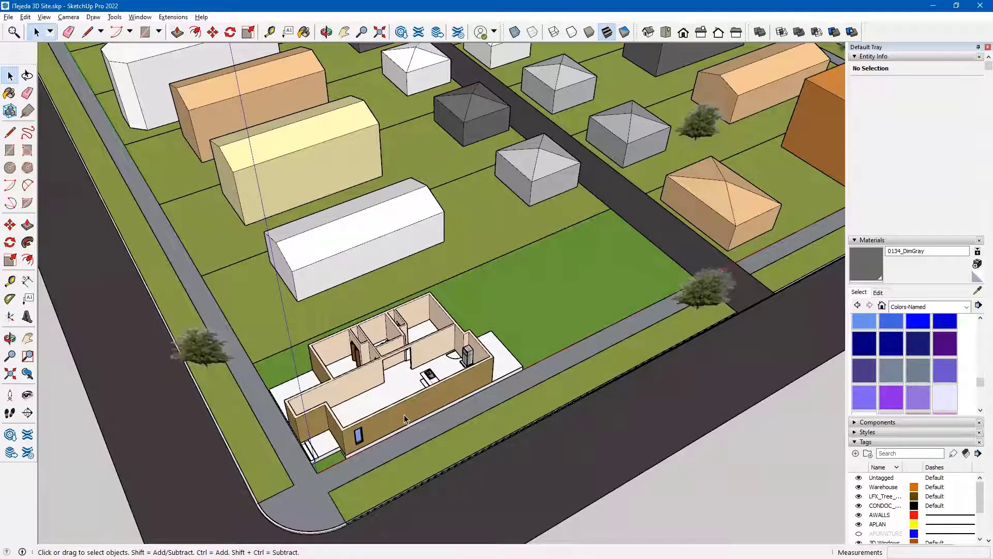
scroll(405, 418, "up", 3)
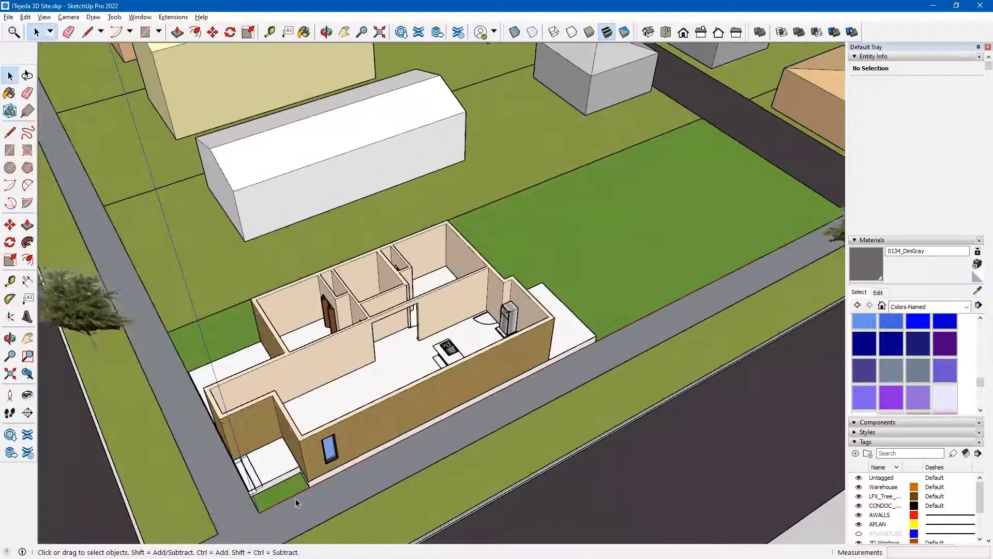
left_click(353, 414)
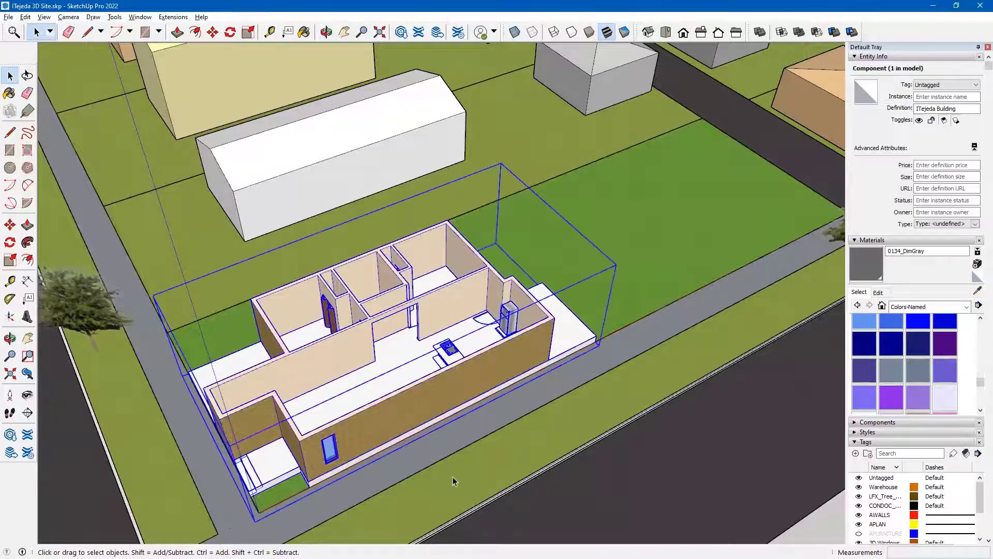
key("m")
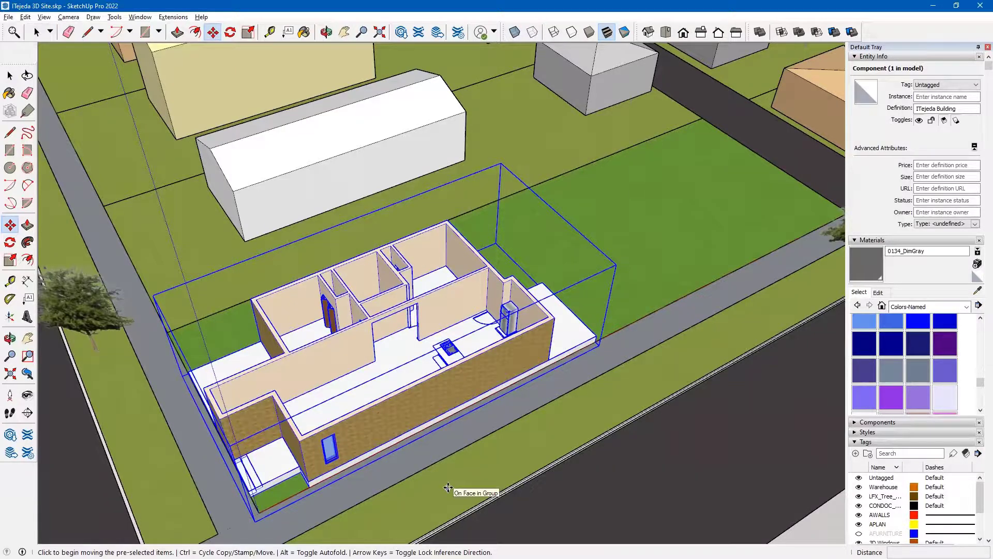
left_click(448, 487)
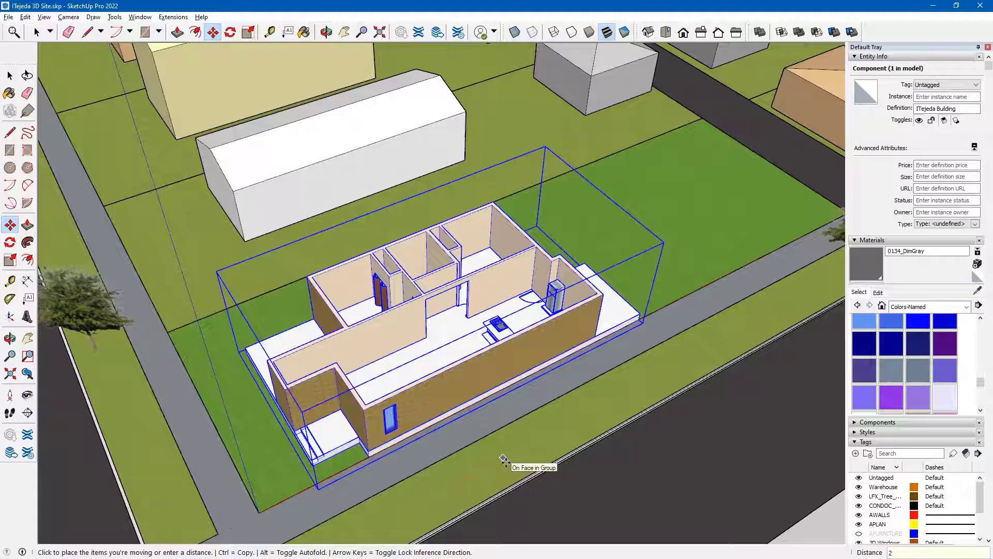
key("Return")
Move the building by its front porch corner onto the side property line next to the neighbouring white house
middle_click_drag(417, 381, 590, 402)
scroll(590, 402, "up", 2)
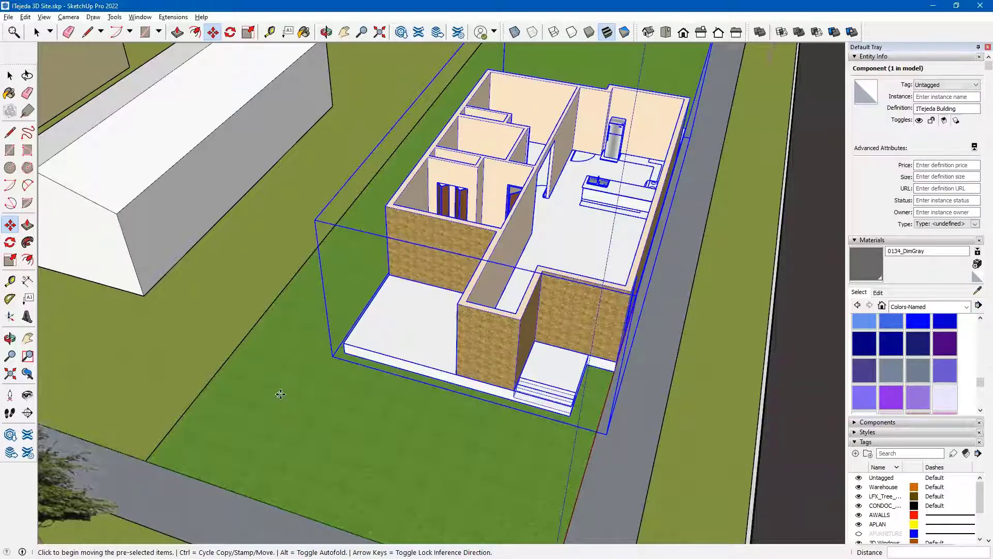
middle_click_drag(283, 394, 451, 349)
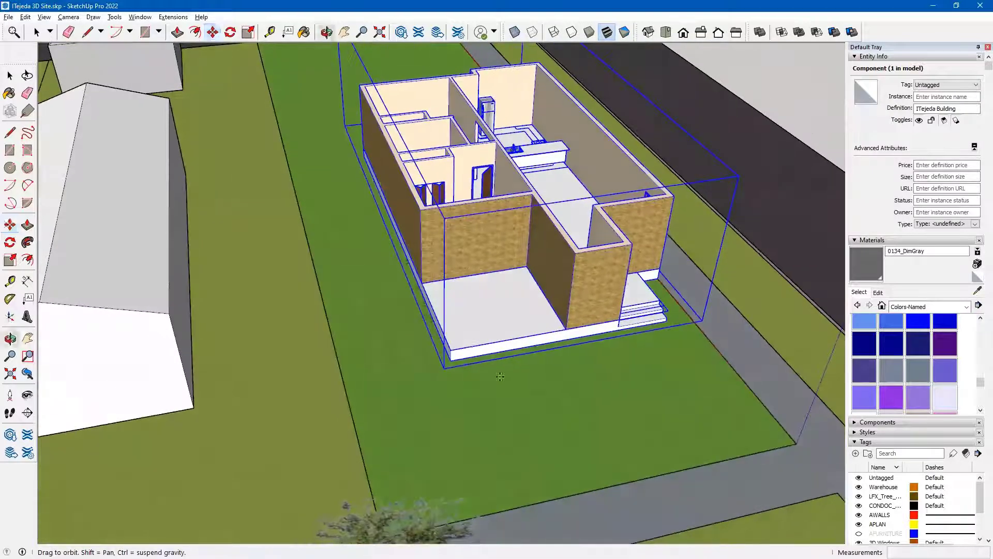
left_click(447, 365)
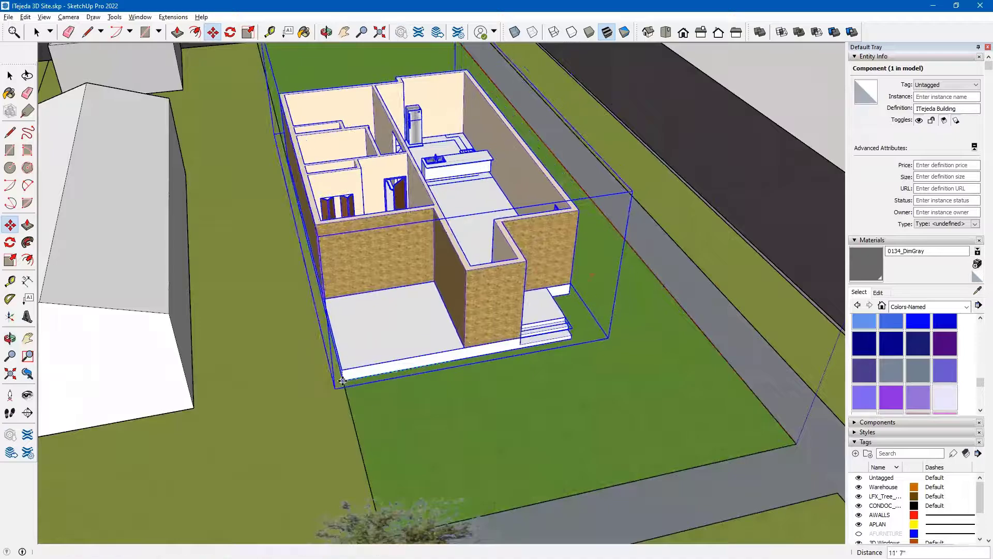
left_click(336, 387)
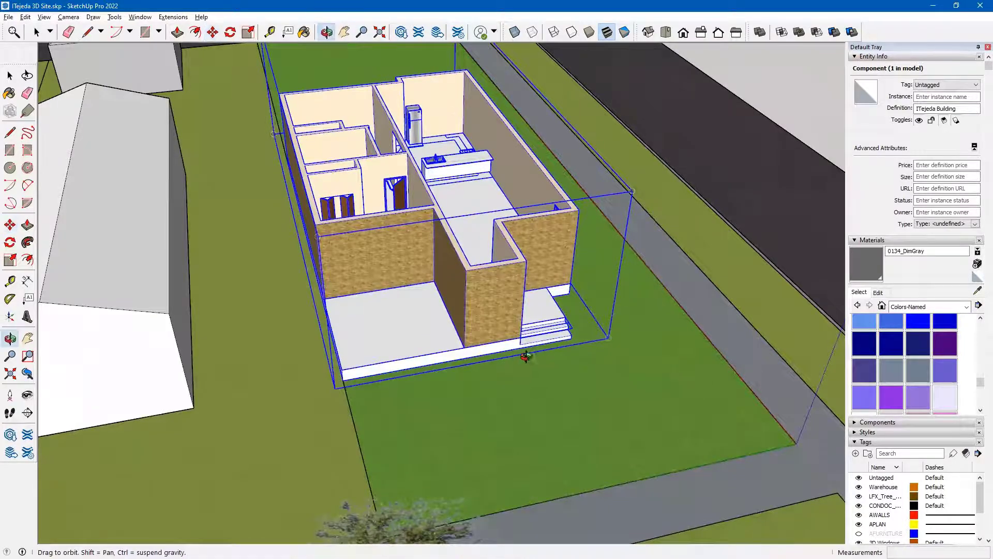
Move the building 5' inward from the side property line next to the neighbouring house
middle_click_drag(527, 360, 446, 312)
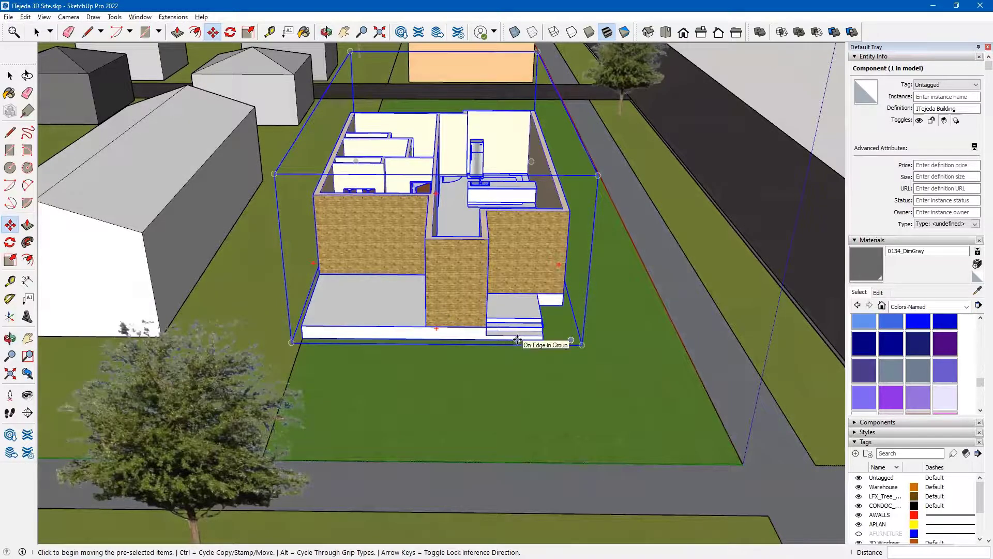
left_click(478, 375)
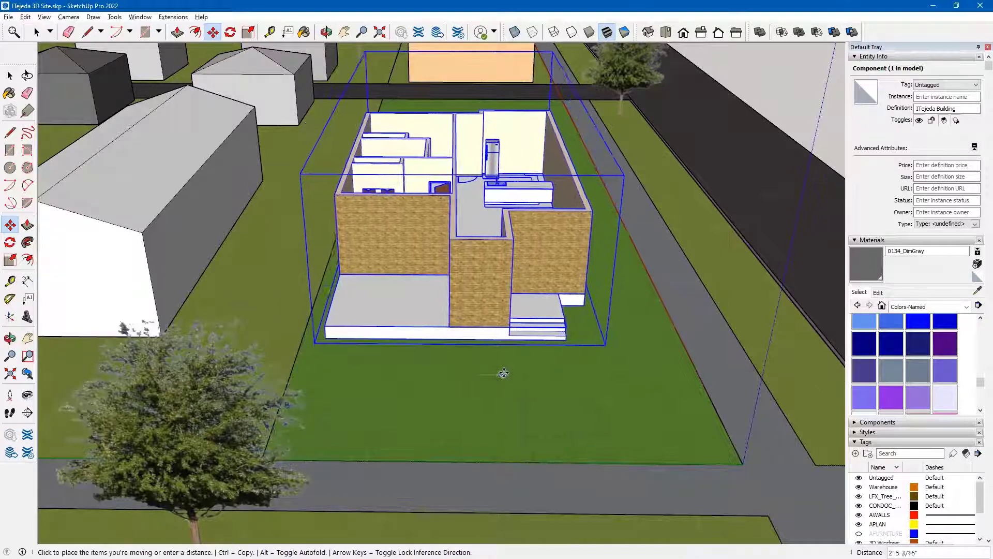
type("5")
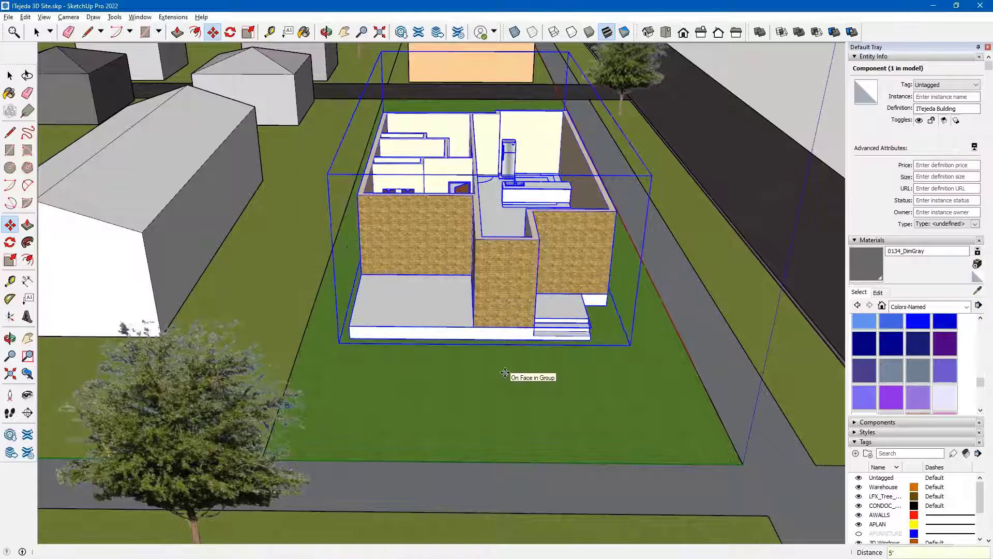
key("Return")
middle_click_drag(504, 370, 550, 346)
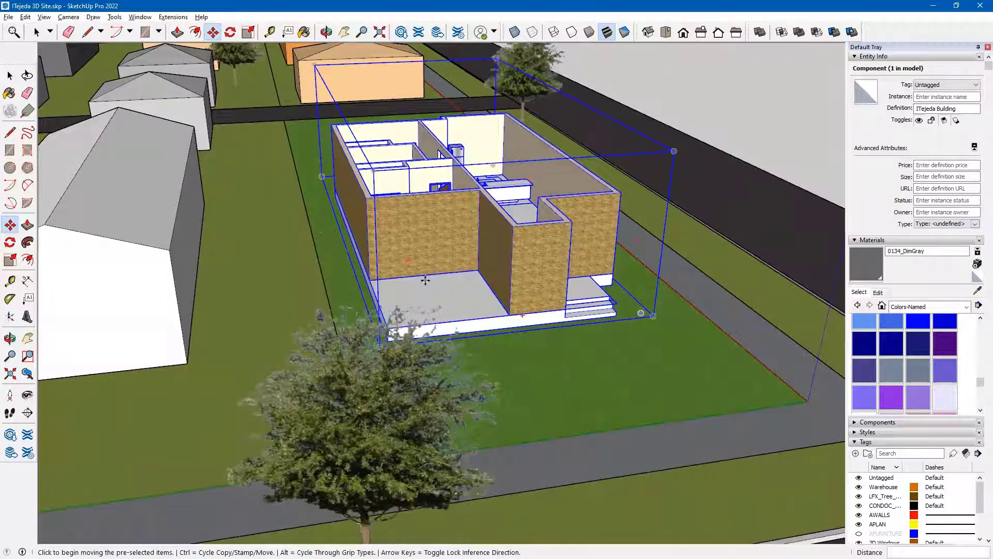
middle_click_drag(375, 213, 330, 165)
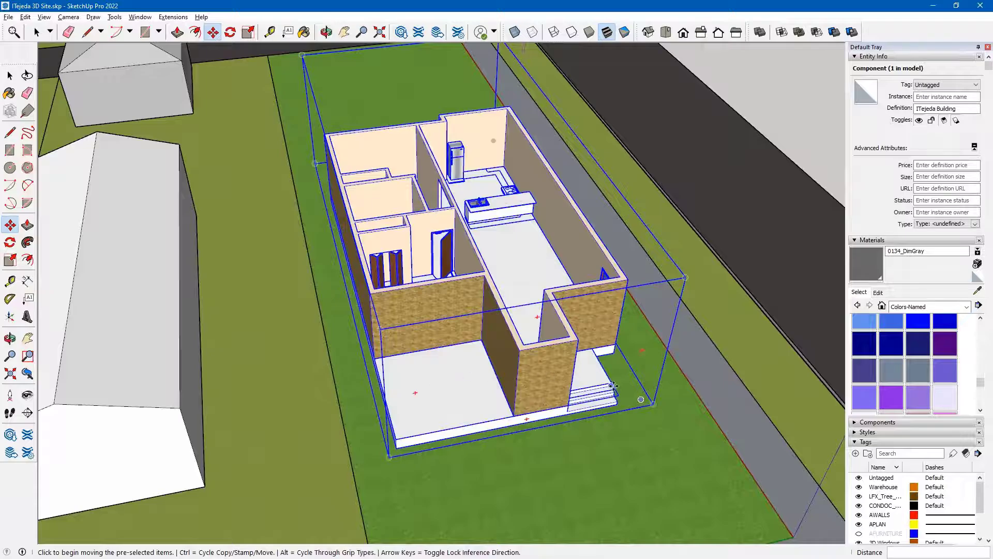
middle_click_drag(614, 385, 376, 324)
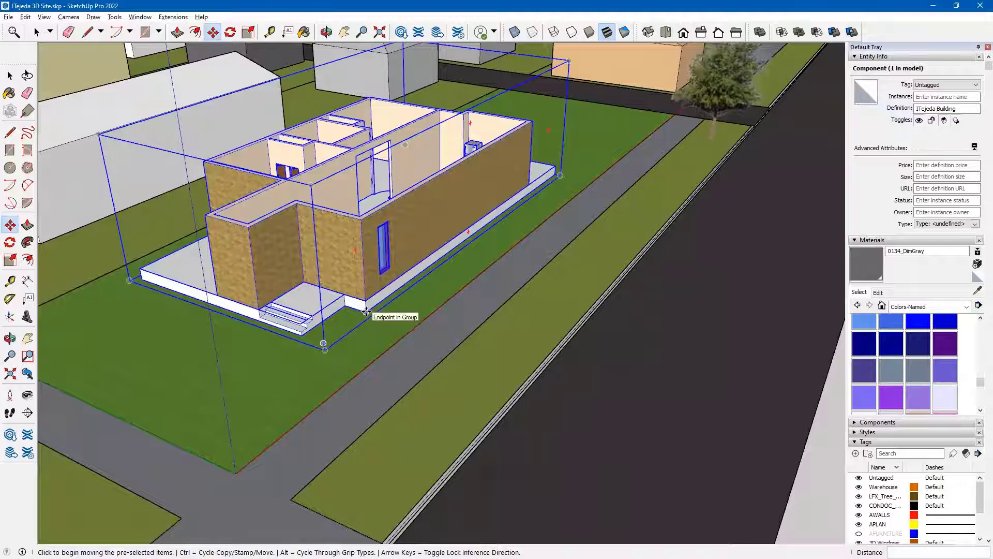
Undo the last two moves of the building
left_click(25, 16)
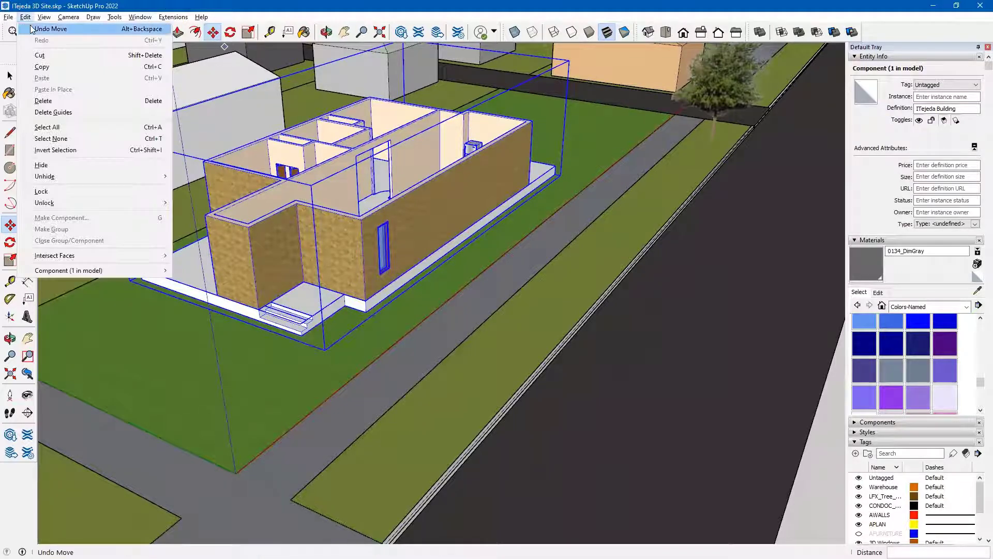
left_click(34, 28)
left_click(25, 16)
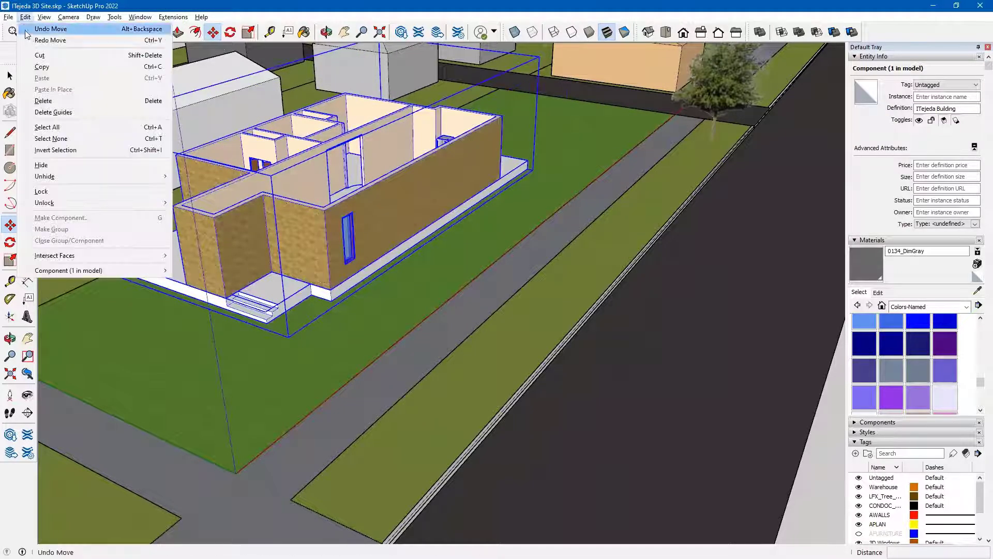
left_click(35, 31)
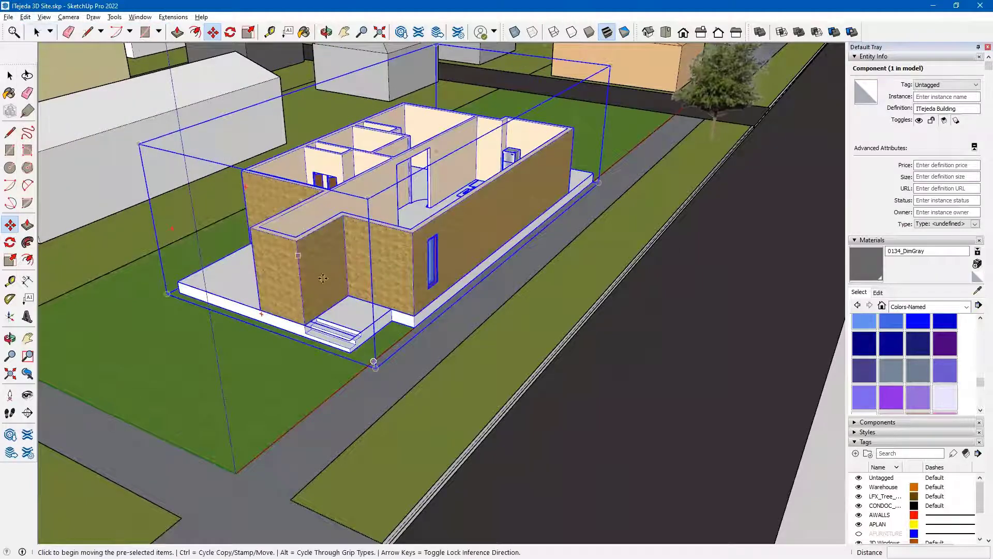
Move the building 5' away from the long sidewalk, toward the neighbouring white house
scroll(381, 339, "up", 3)
middle_click_drag(447, 330, 538, 355, "shift")
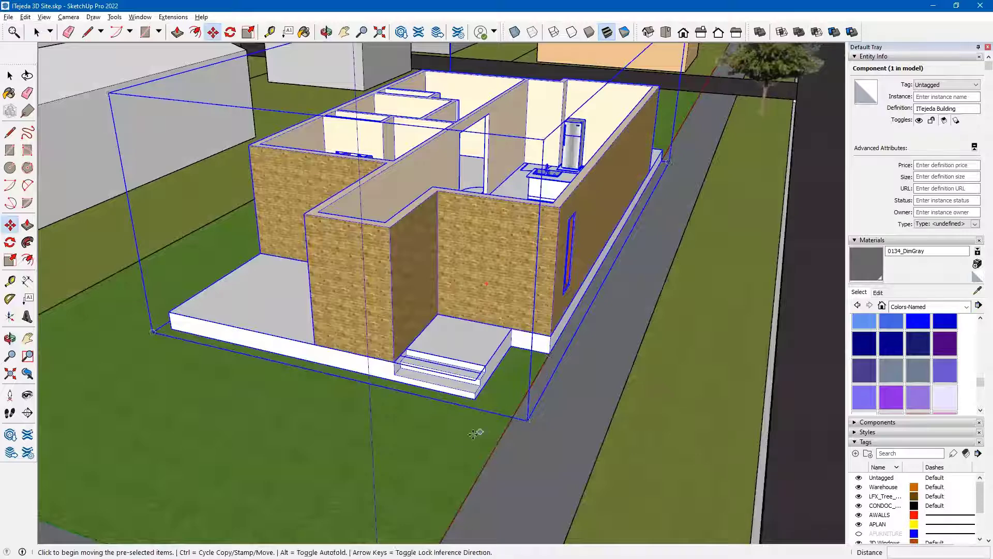
left_click(463, 441)
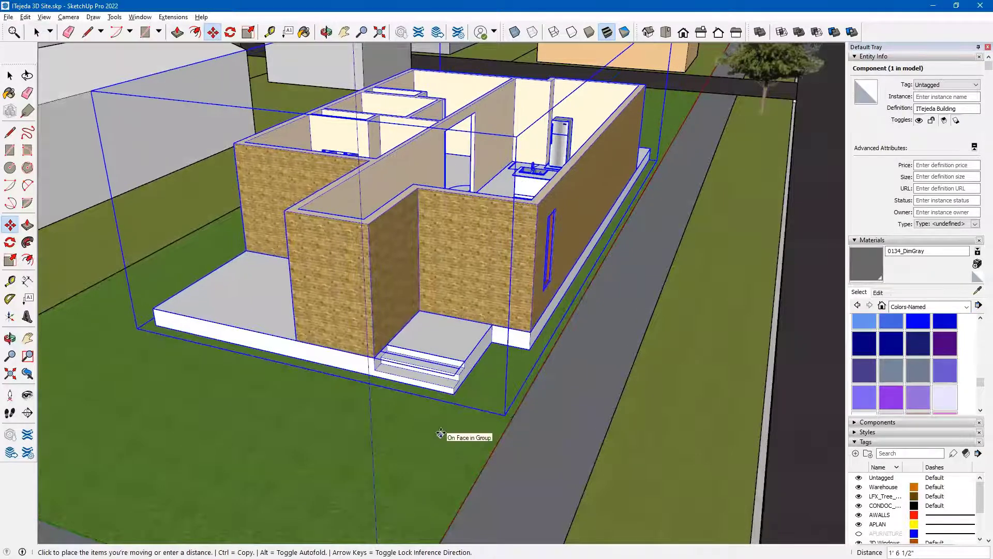
type("5'")
key("Return")
middle_click_drag(421, 420, 388, 394)
key("m")
Open the green lot group for editing and draw a line from the outer corner of the entry steps to the front sidewalk edge
scroll(437, 329, "down", 5)
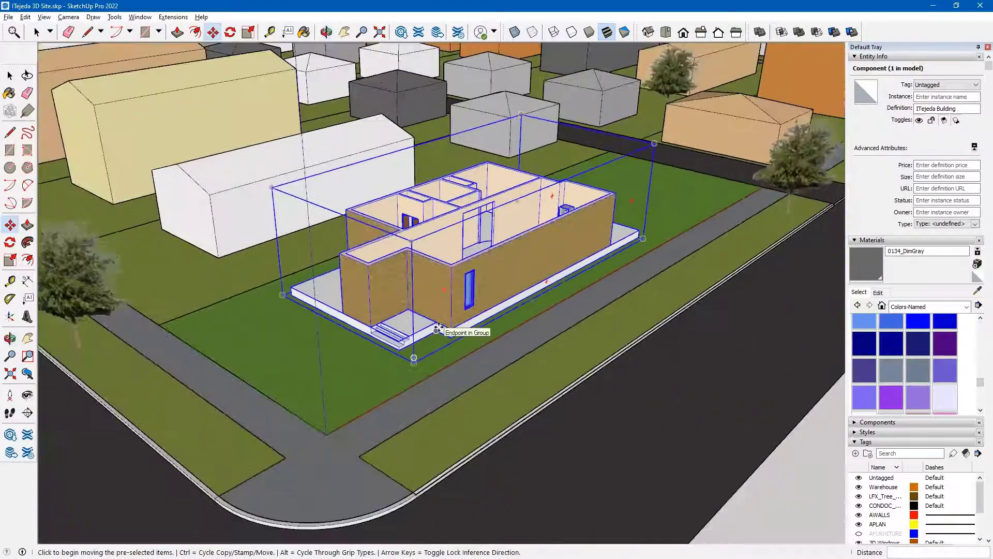
middle_click_drag(495, 290, 393, 387)
scroll(398, 386, "up", 2)
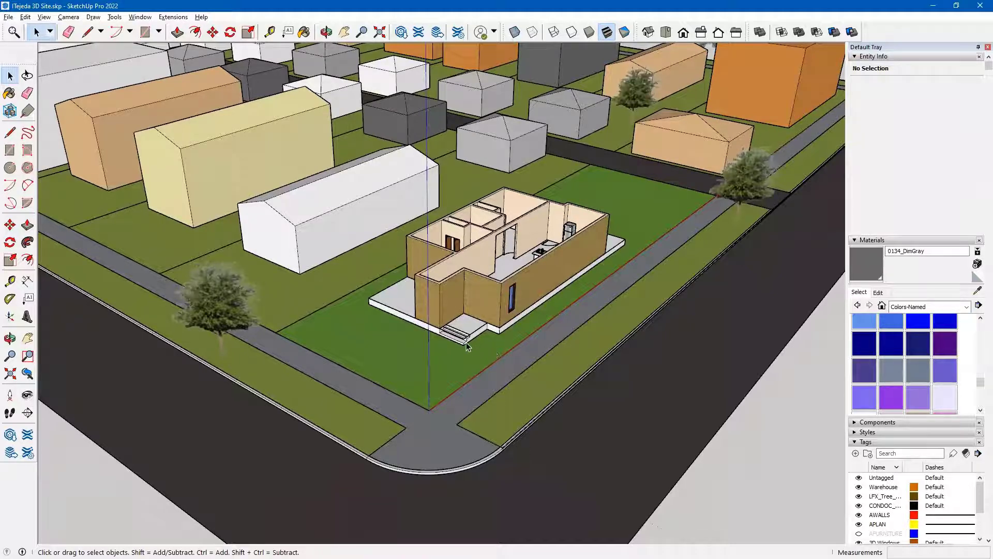
scroll(465, 344, "up", 5)
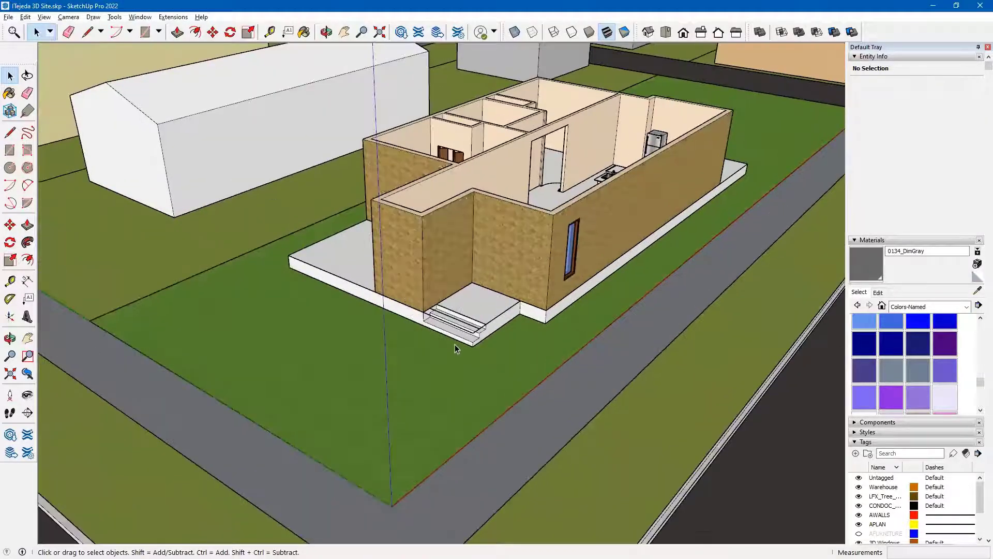
scroll(456, 348, "up", 2)
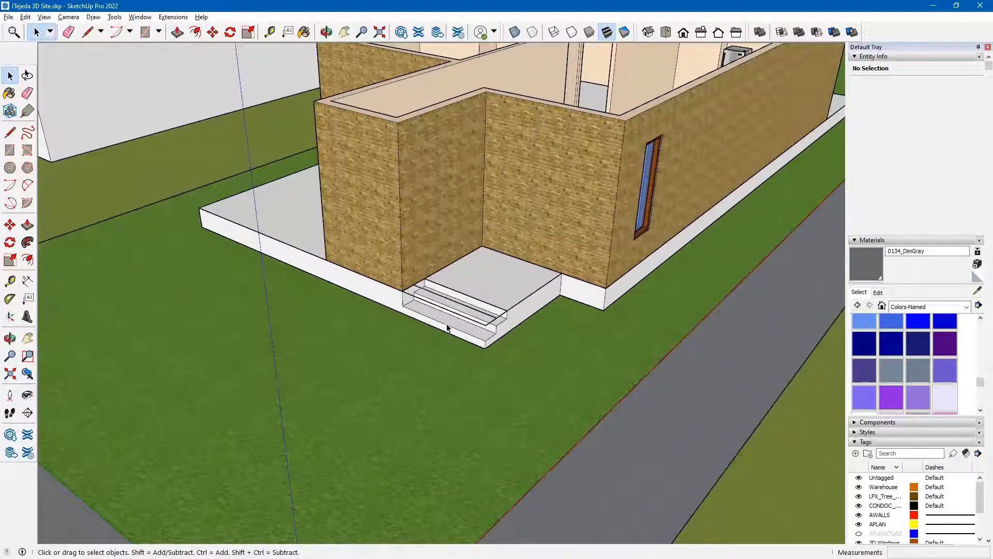
scroll(448, 324, "down", 1)
middle_click_drag(442, 324, 525, 239, "shift")
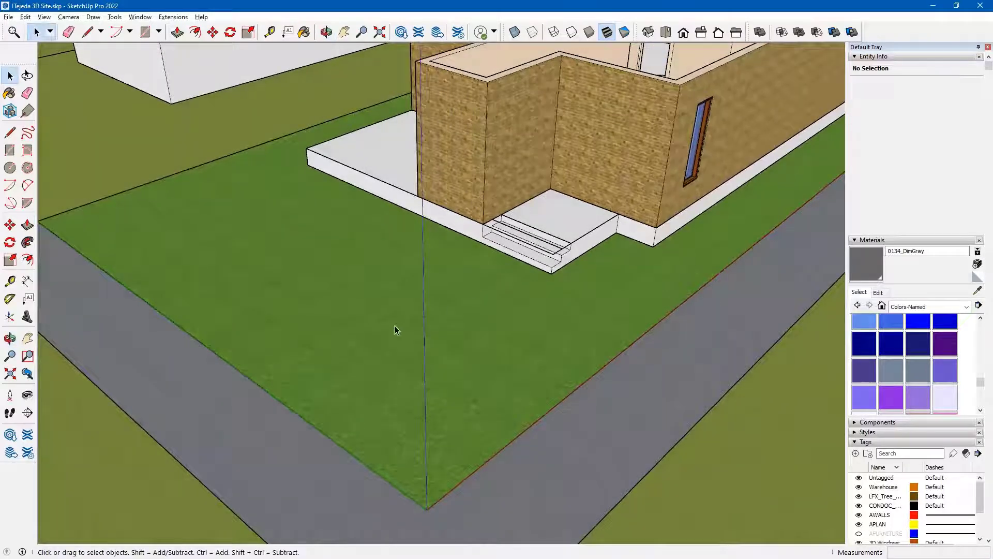
double_click(352, 322)
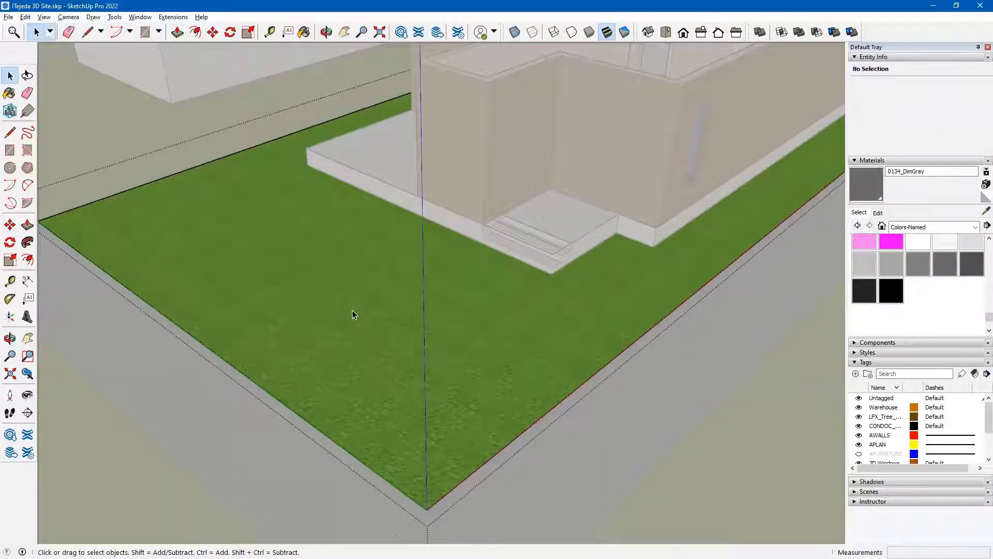
left_click(10, 132)
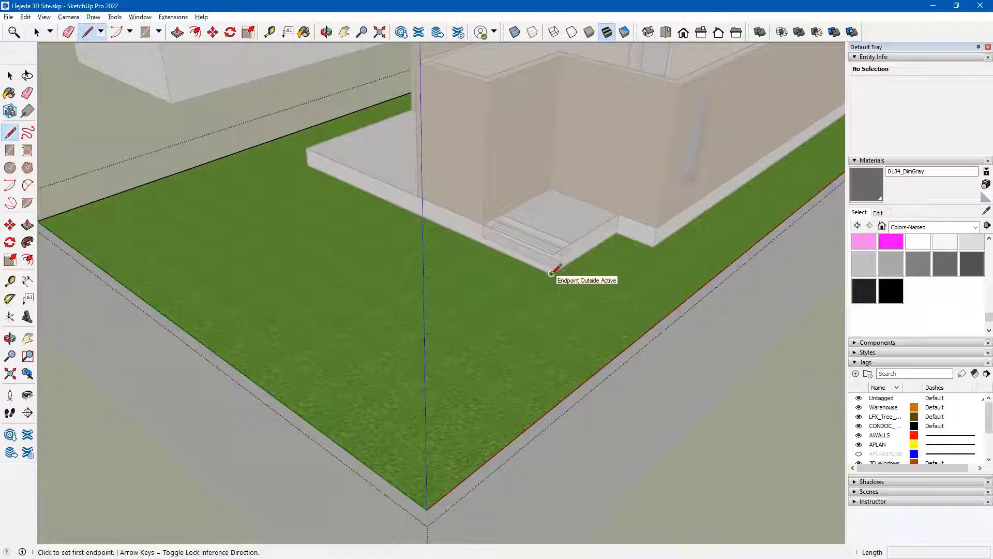
left_click(551, 273)
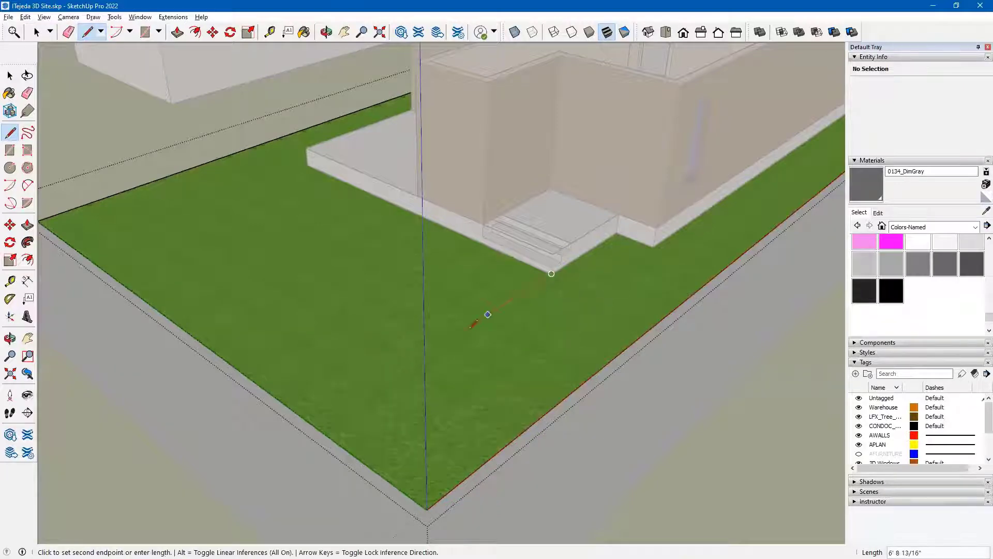
left_click(313, 426)
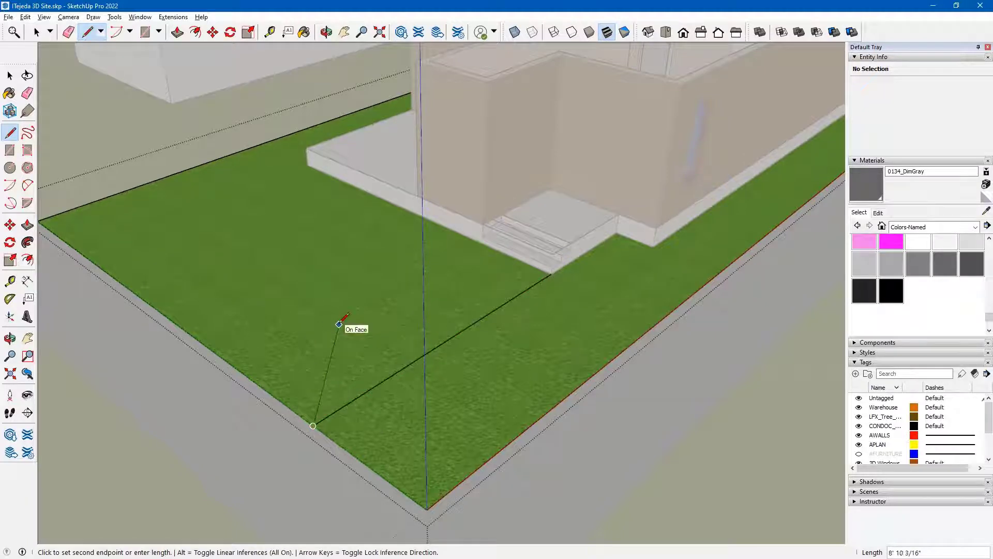
Draw a second walkway line from the other bottom corner of the entry steps straight to the front sidewalk edge
key("Escape")
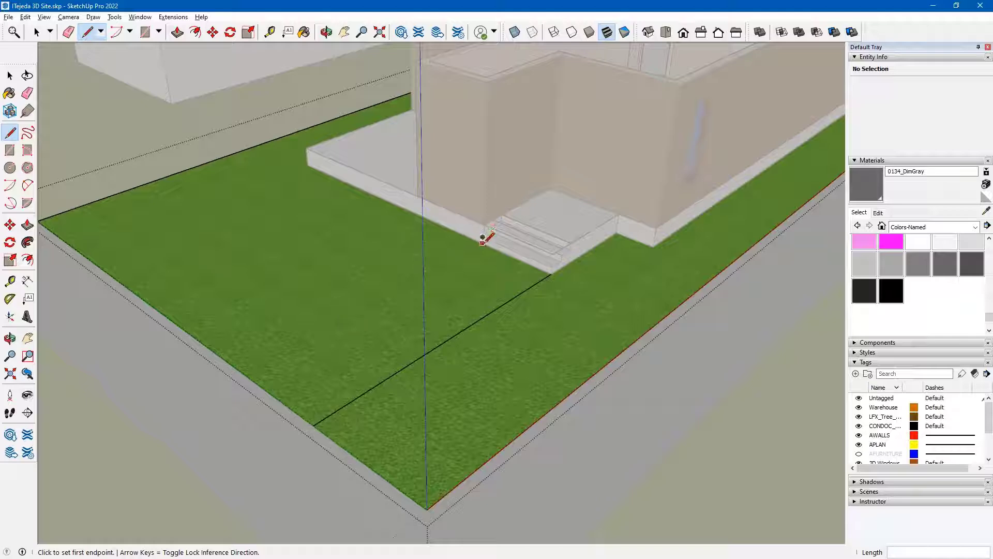
scroll(482, 241, "up", 4)
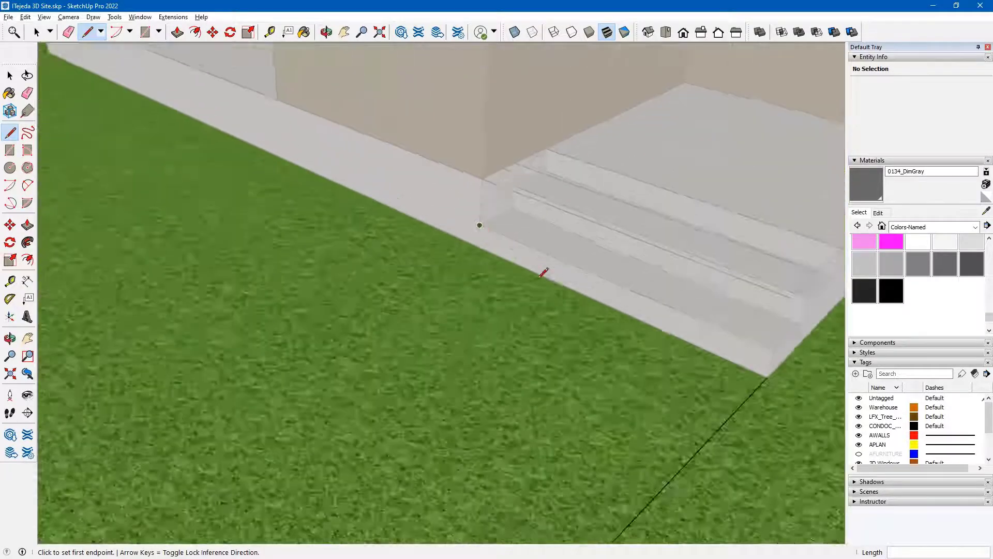
scroll(480, 222, "up", 1)
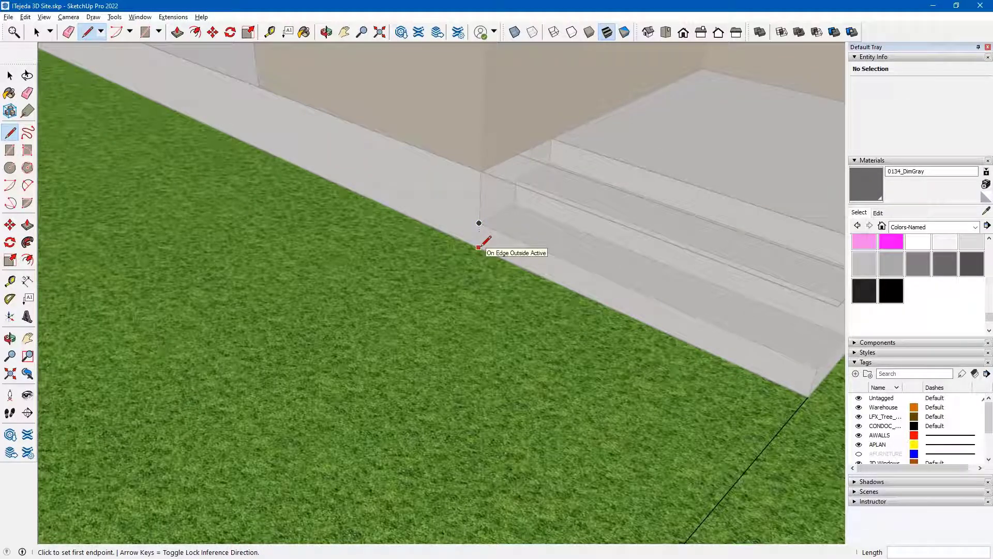
left_click(479, 247)
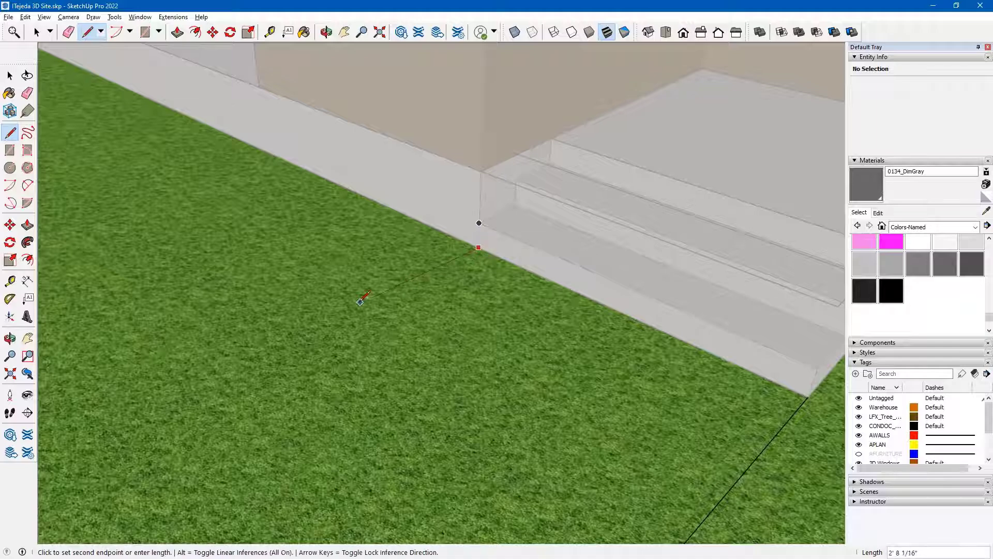
scroll(362, 312, "down", 5)
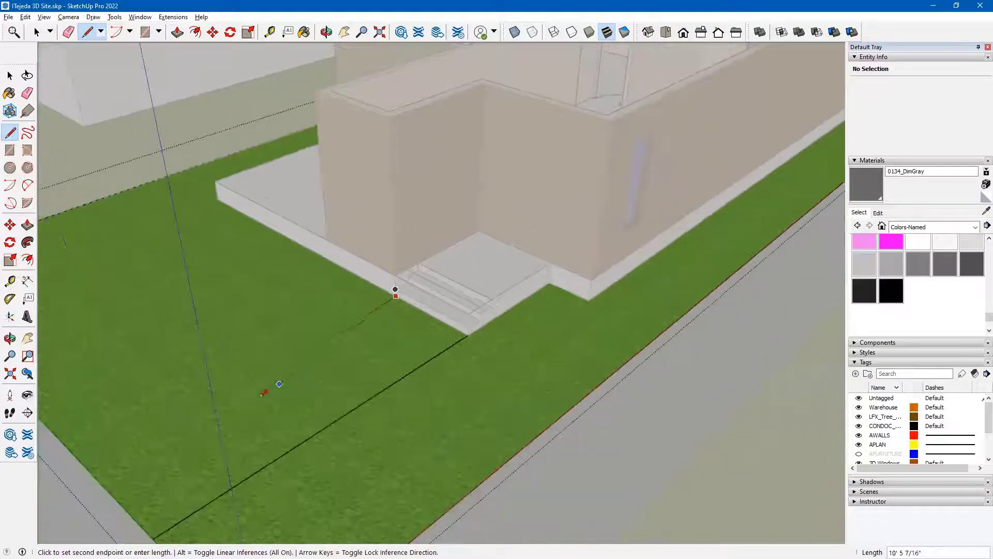
left_click(91, 466)
middle_click_drag(355, 405, 433, 303)
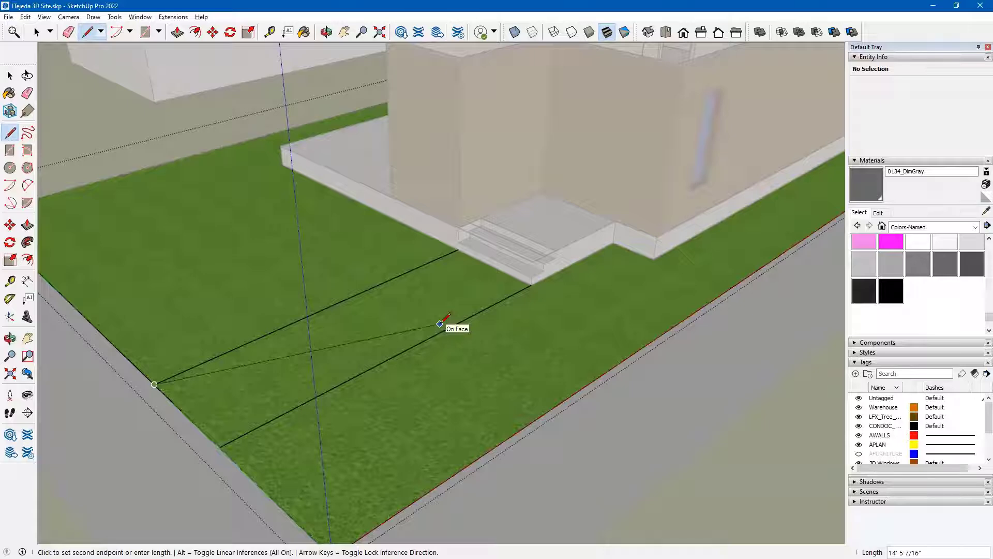
key("Escape")
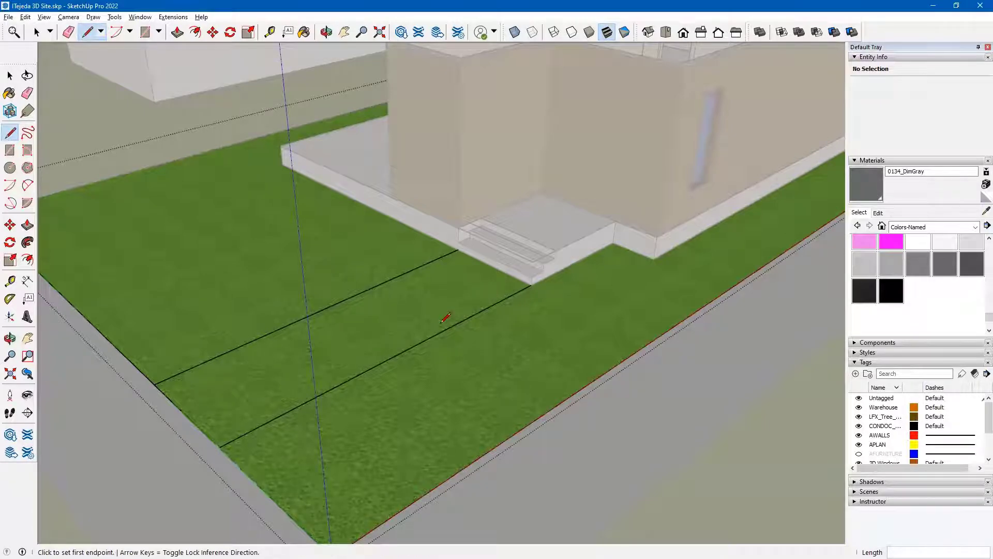
Close the green lot group and hide the building component
key("space")
scroll(465, 324, "down", 5)
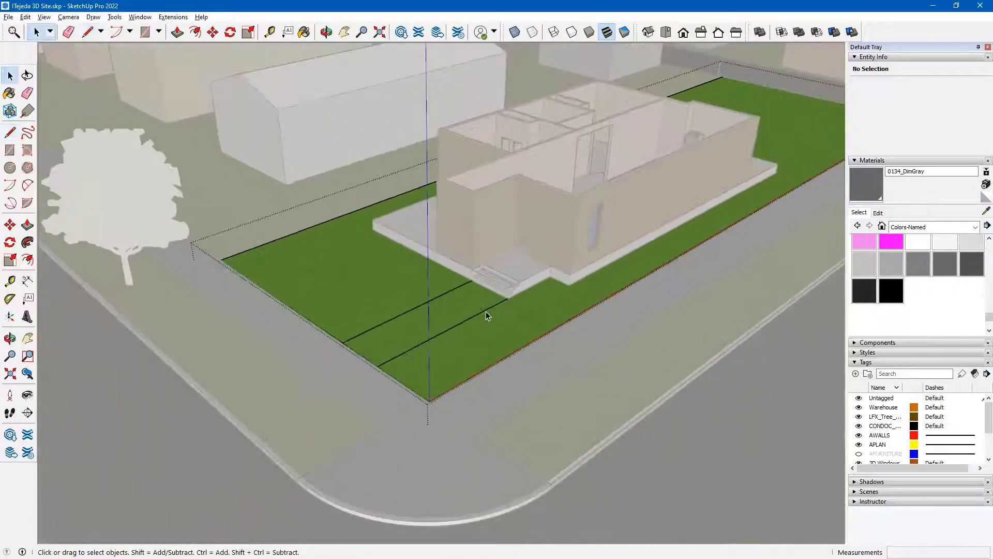
key("x")
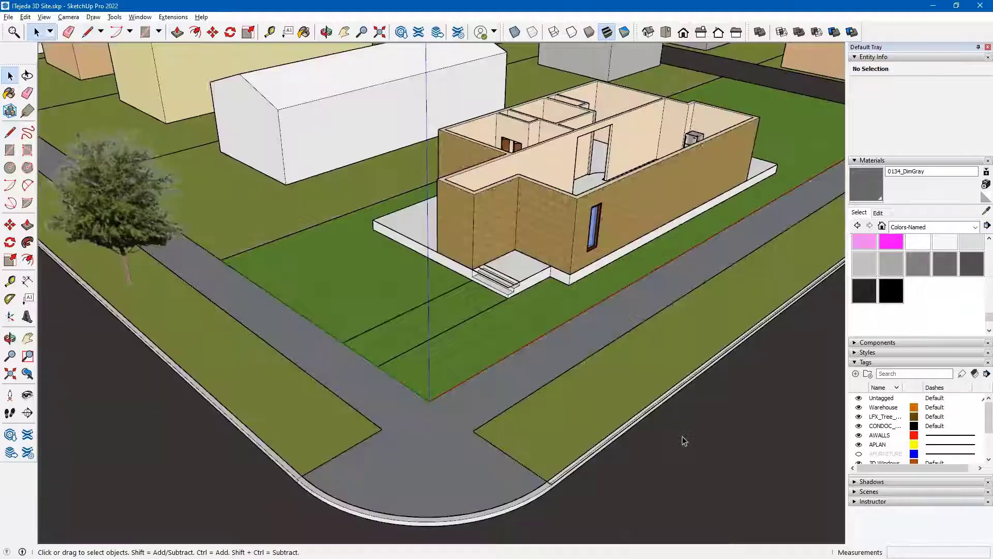
left_click(572, 203)
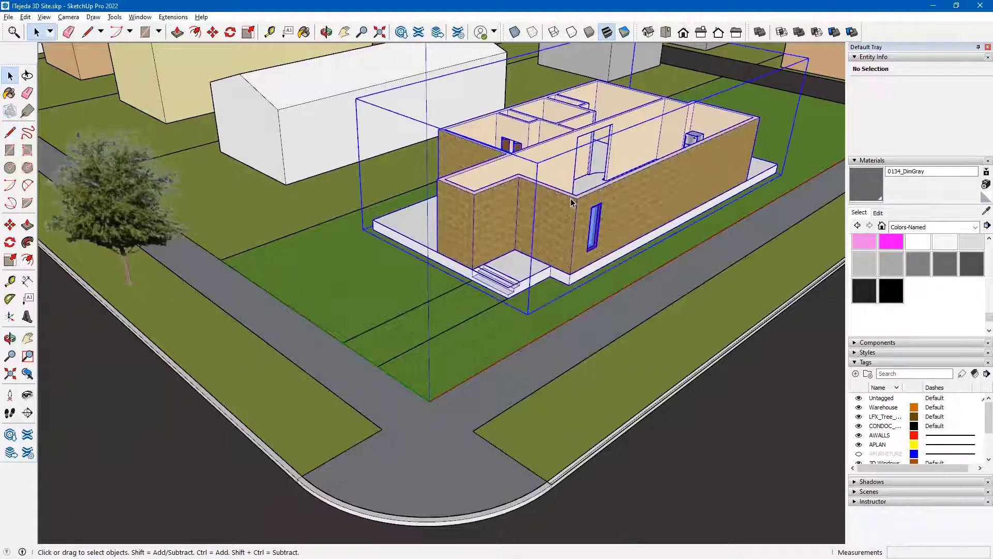
right_click(573, 202)
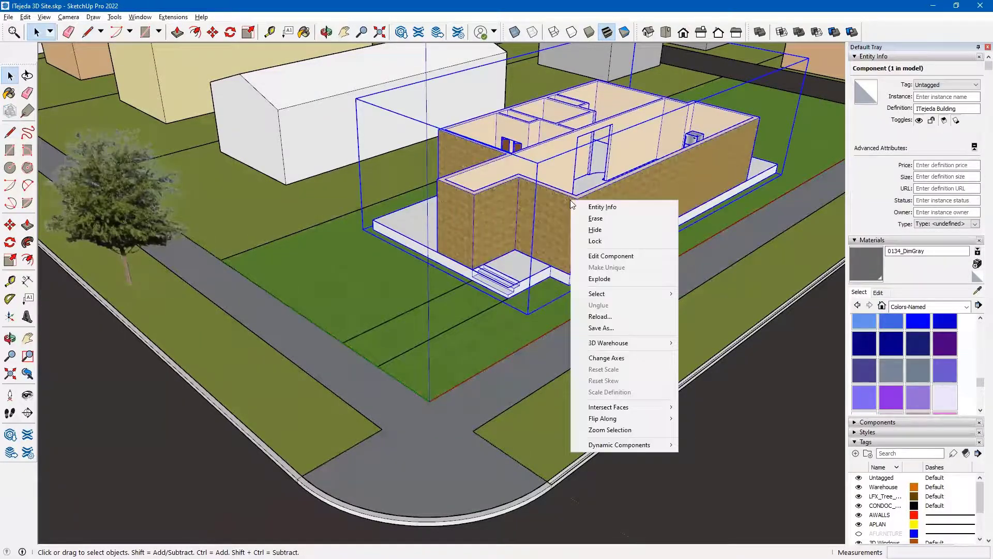
left_click(593, 229)
Reopen the green lot group and draw a 20' by 6' rectangle between the two walkway lines
scroll(390, 325, "up", 5)
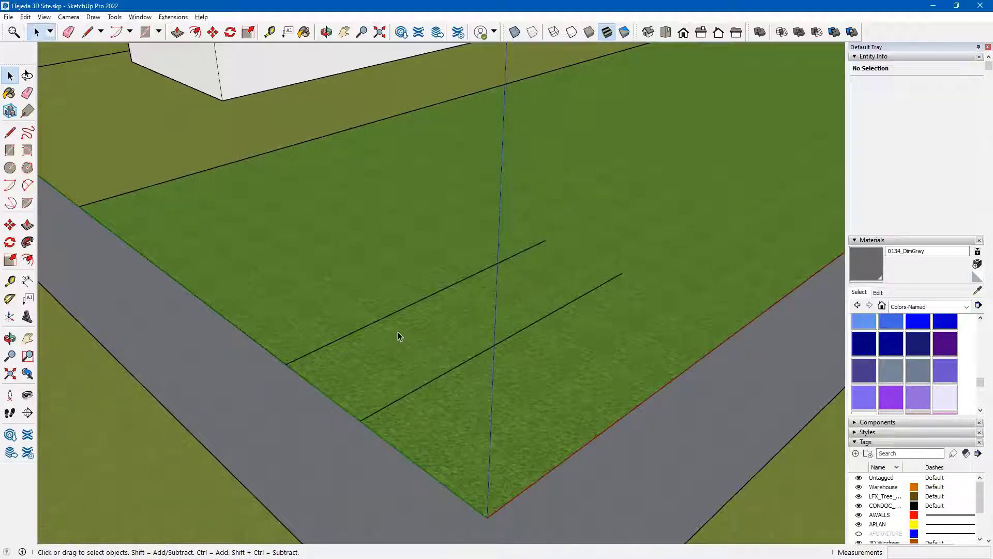
double_click(361, 249)
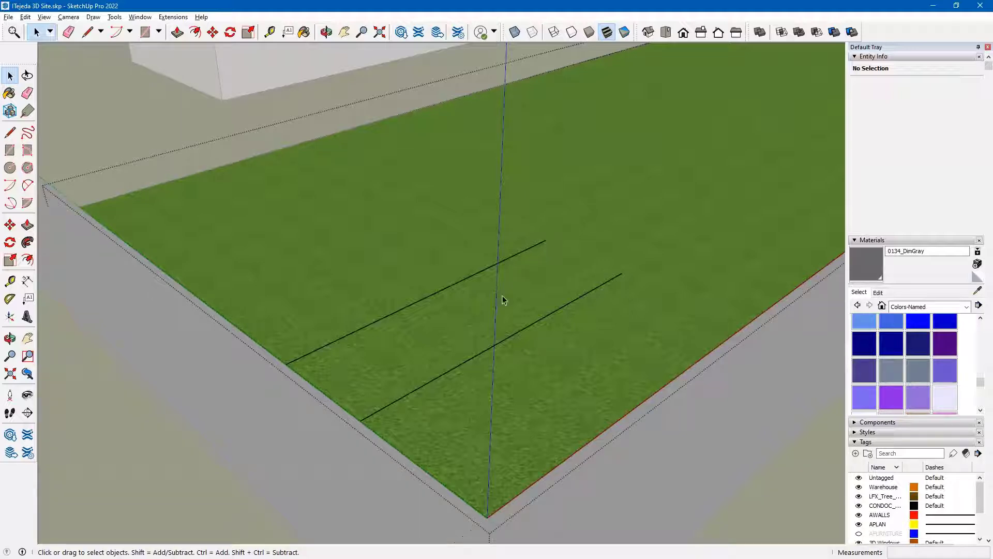
left_click(10, 150)
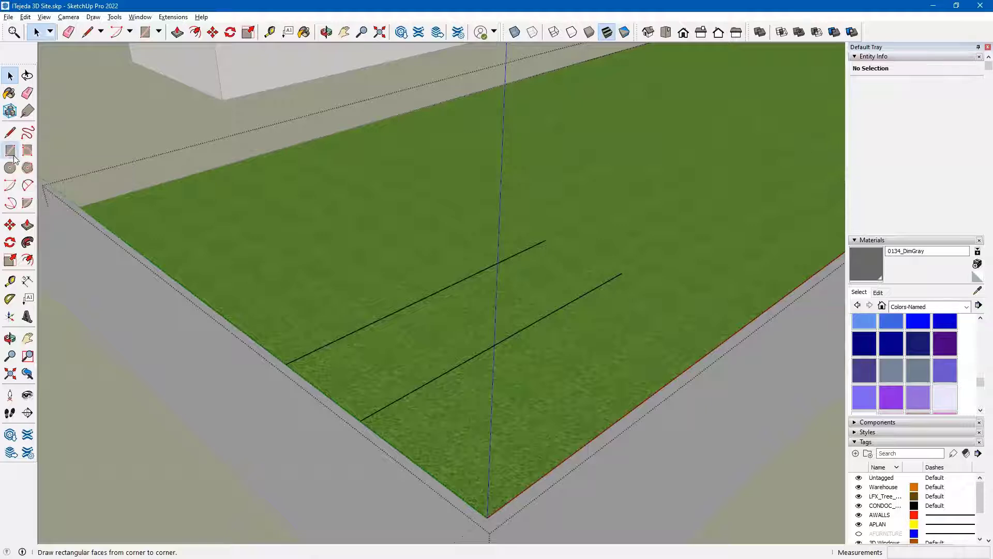
left_click(285, 364)
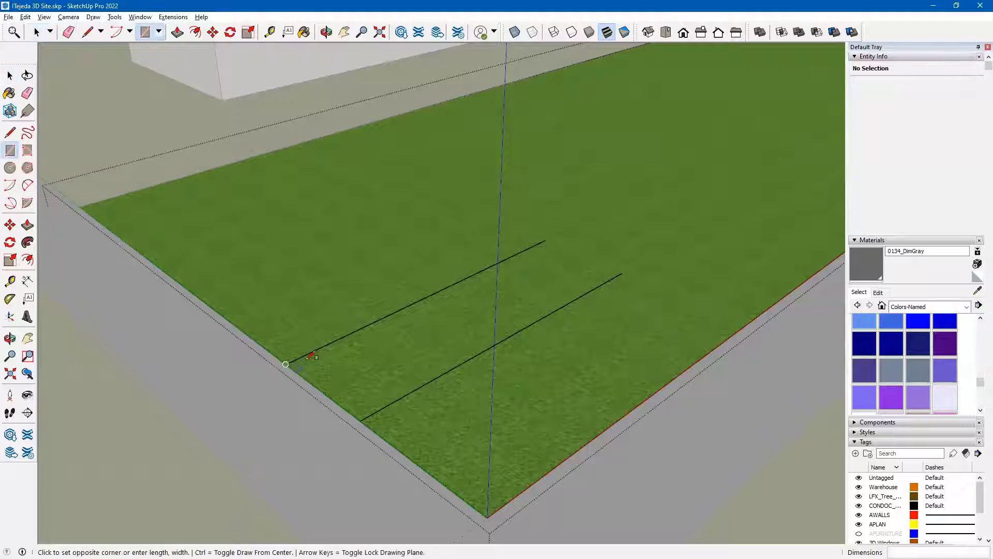
left_click(622, 273)
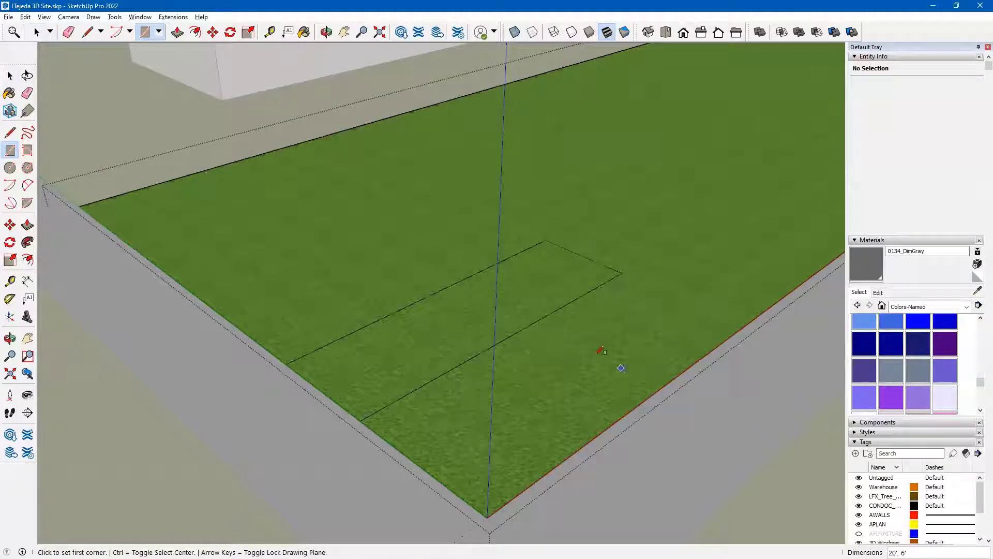
key("space")
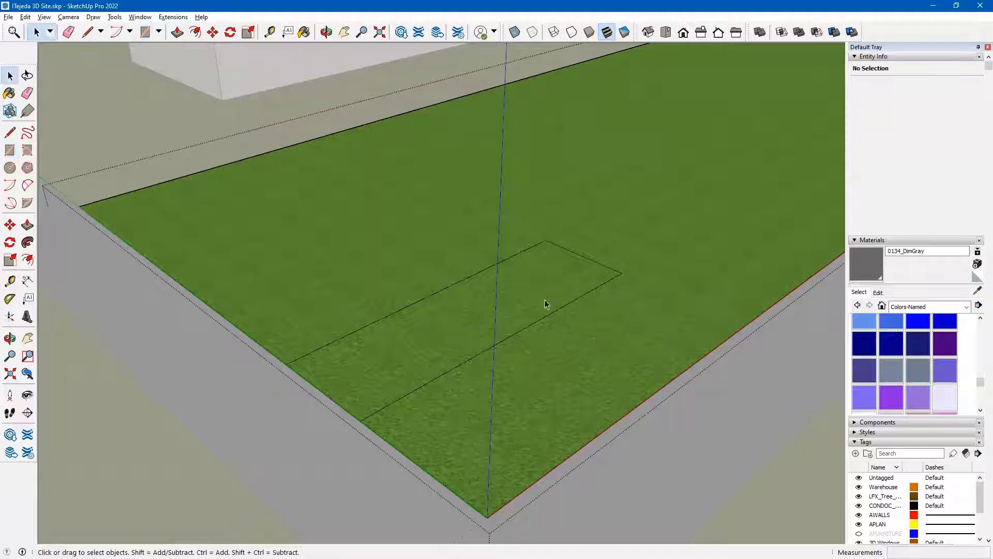
Sample the sidewalk's Blacktop Old 01 material, paint the walkway face with it, and close the lot group
left_click(539, 288)
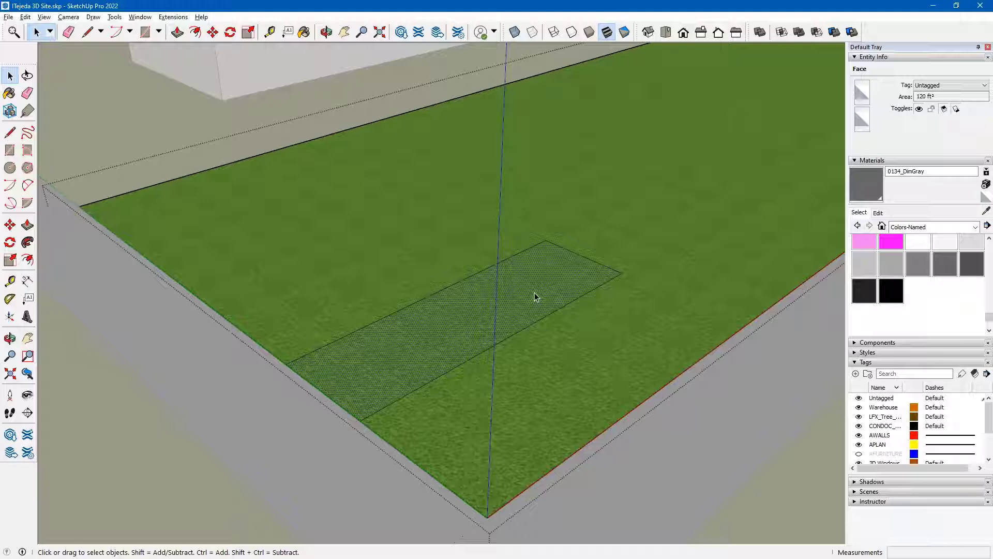
scroll(536, 296, "down", 3)
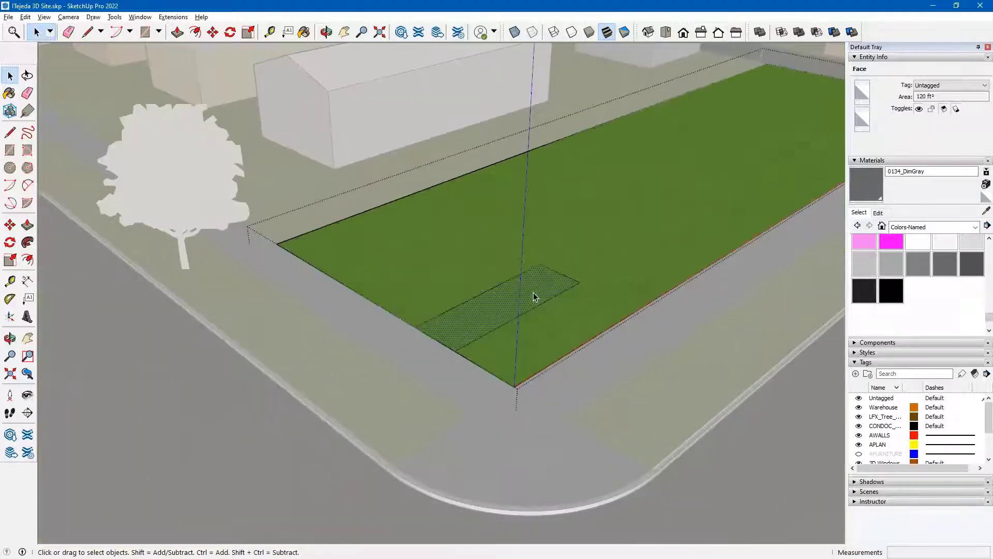
left_click(982, 211)
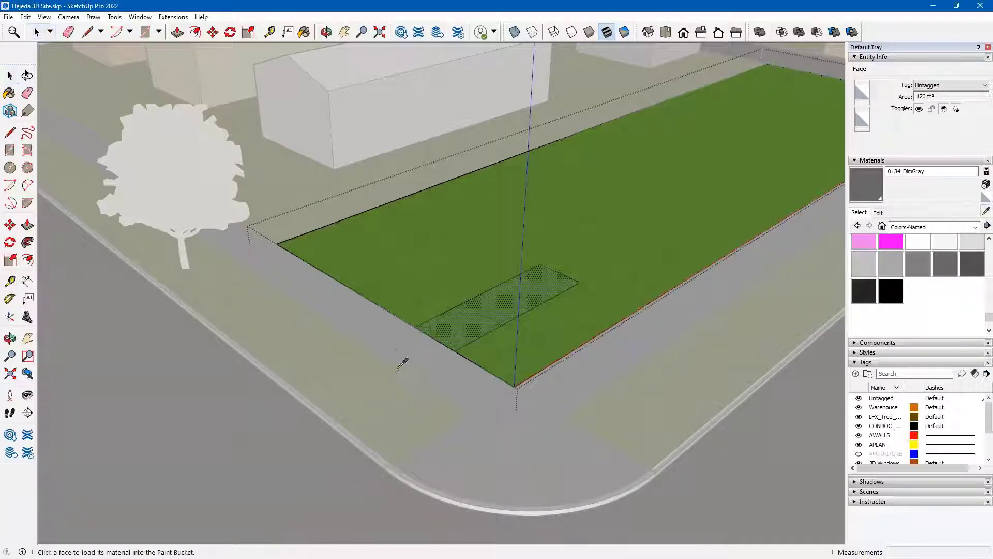
left_click(396, 340)
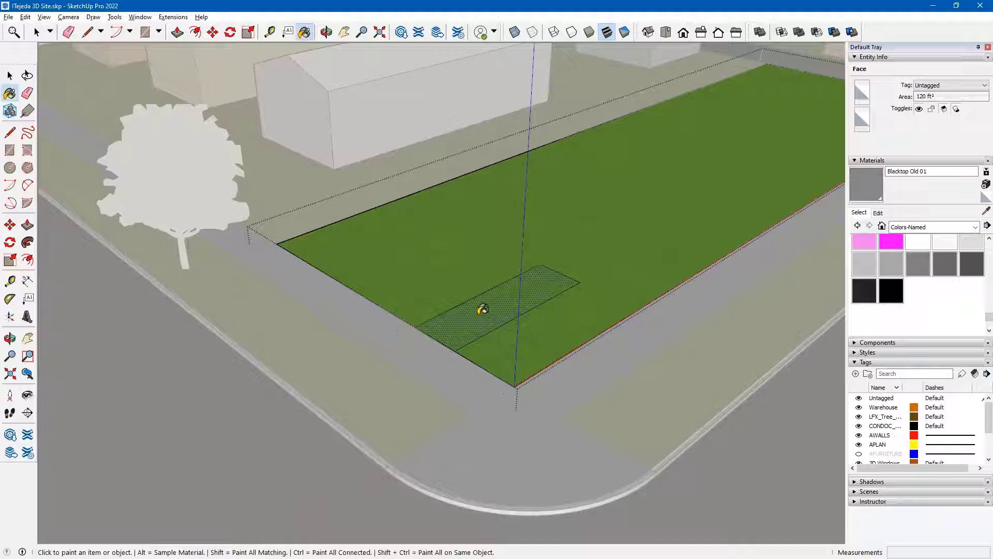
left_click(483, 309)
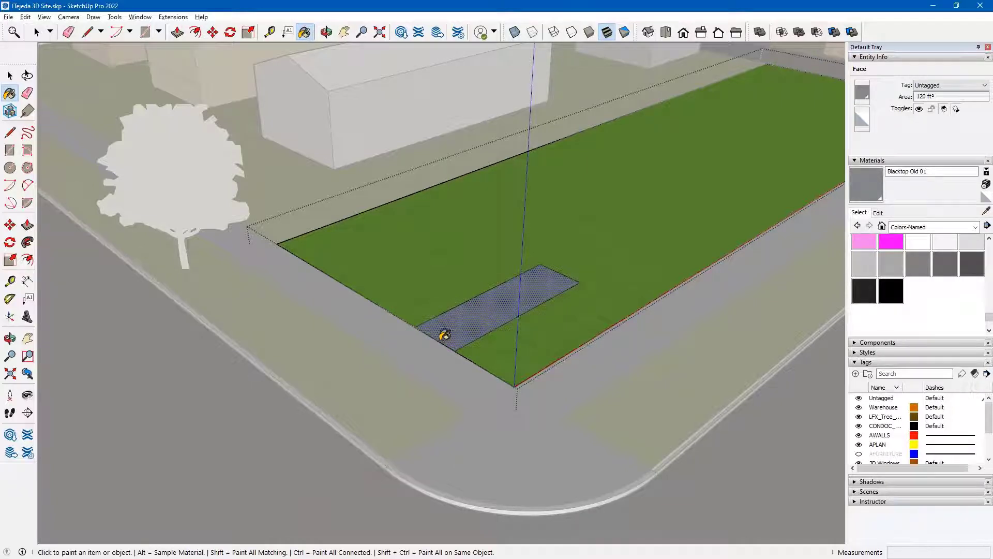
key("space")
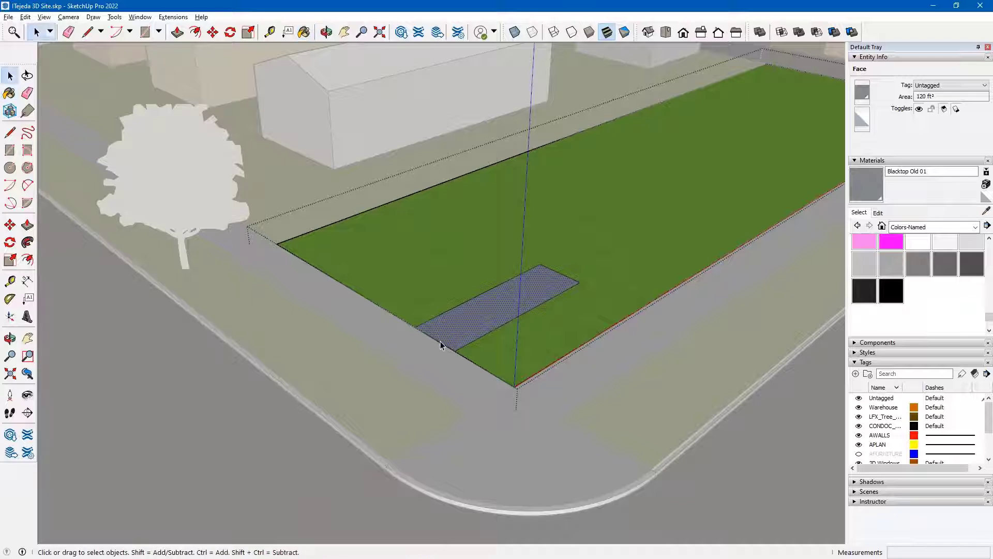
left_click(710, 485)
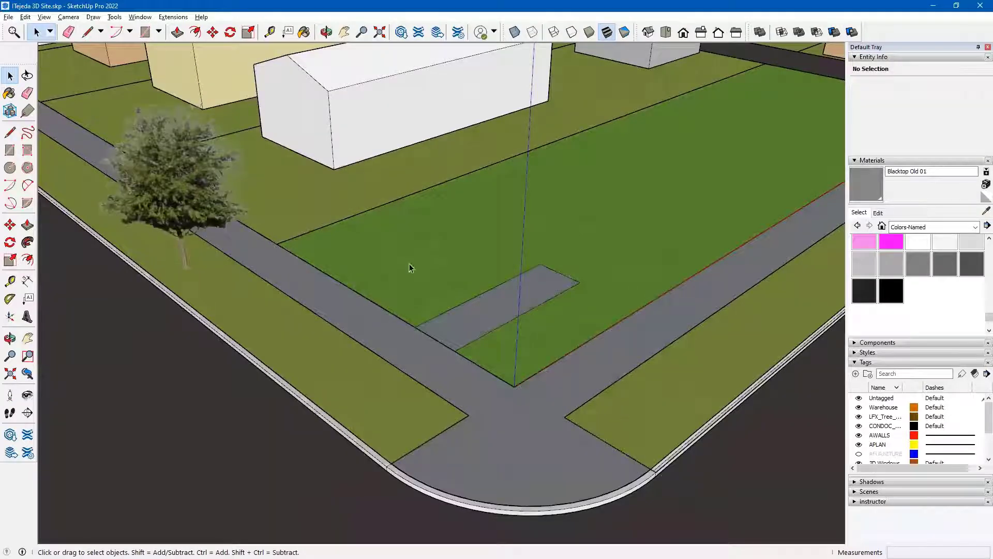
Unhide the last hidden object to bring back the building
left_click(25, 17)
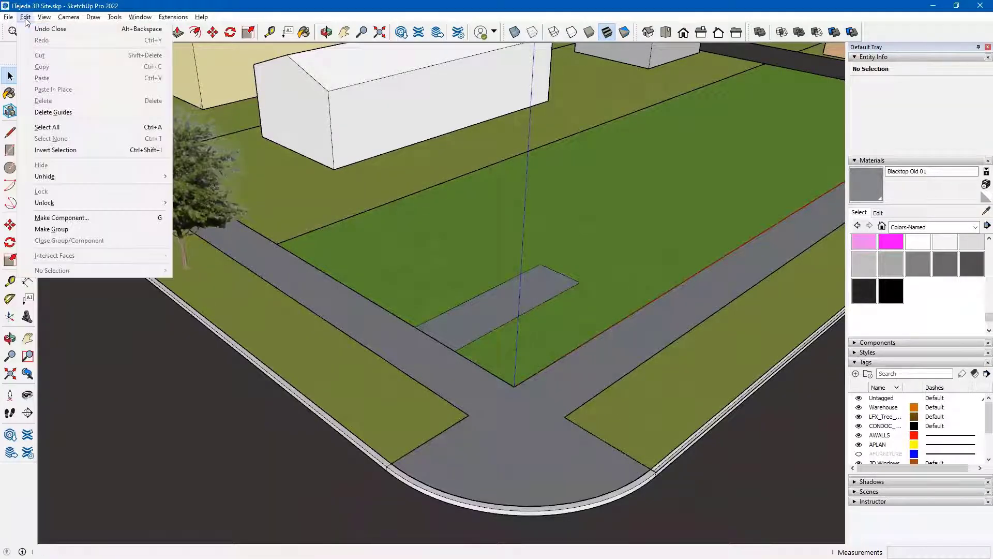
mouse_move(155, 177)
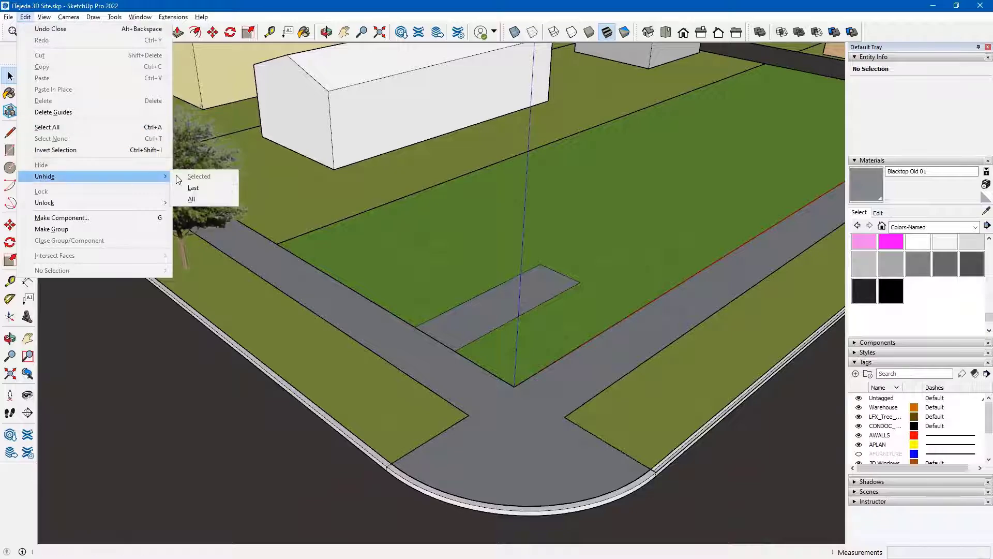
left_click(194, 188)
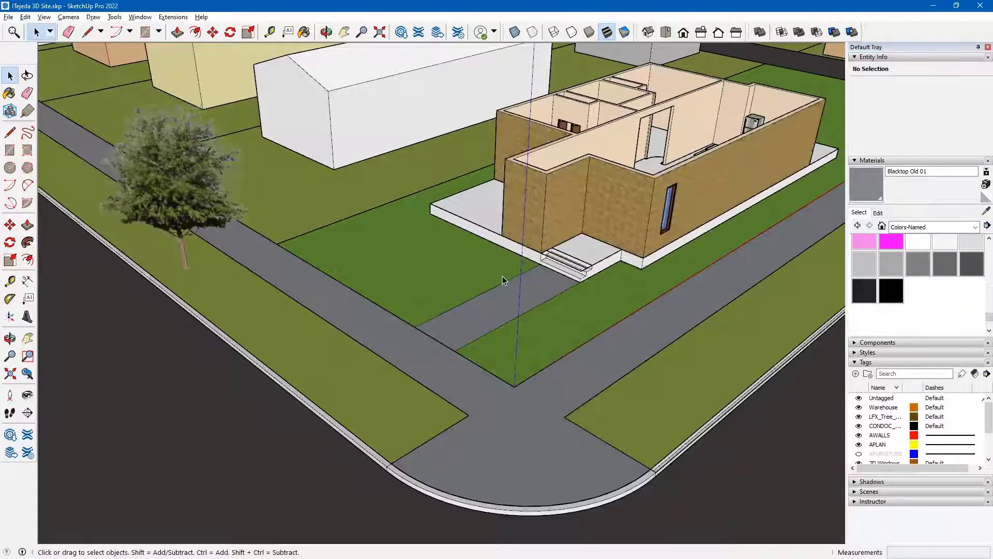
Copy the Quescus virginiana tree from the front street strip onto the front lawn, about 23' 7" away
scroll(501, 275, "down", 3)
middle_click_drag(501, 262, 331, 283)
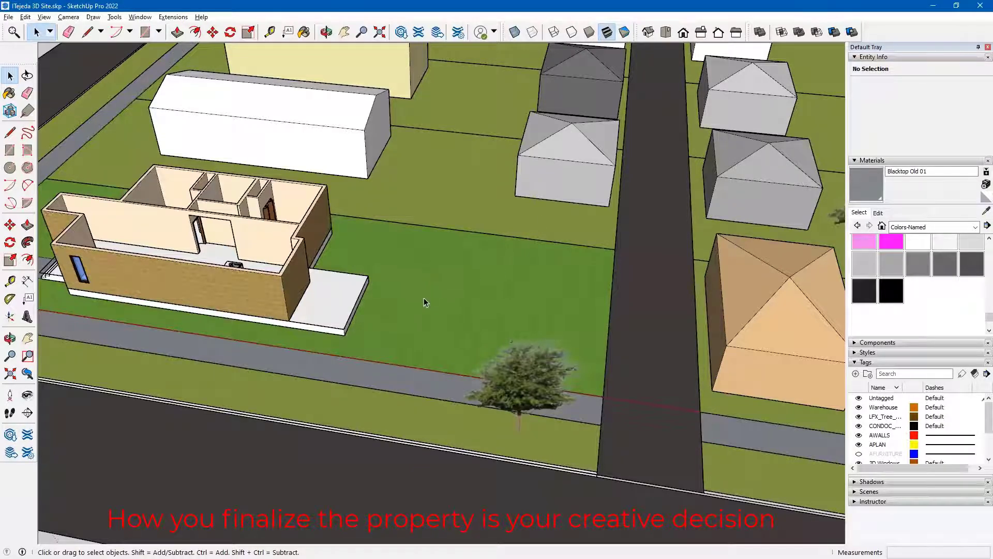
middle_click_drag(414, 293, 595, 279)
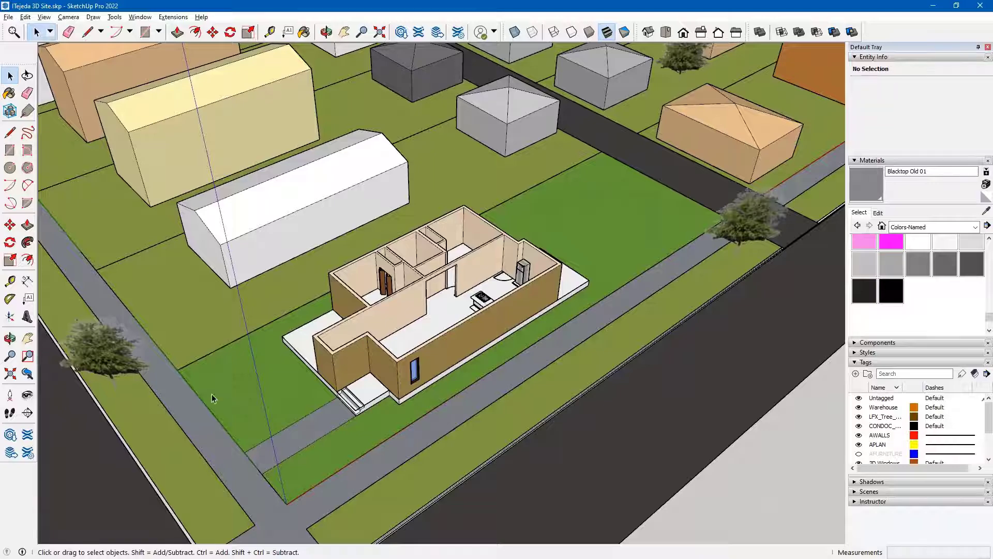
middle_click_drag(228, 418, 287, 294)
left_click(288, 295)
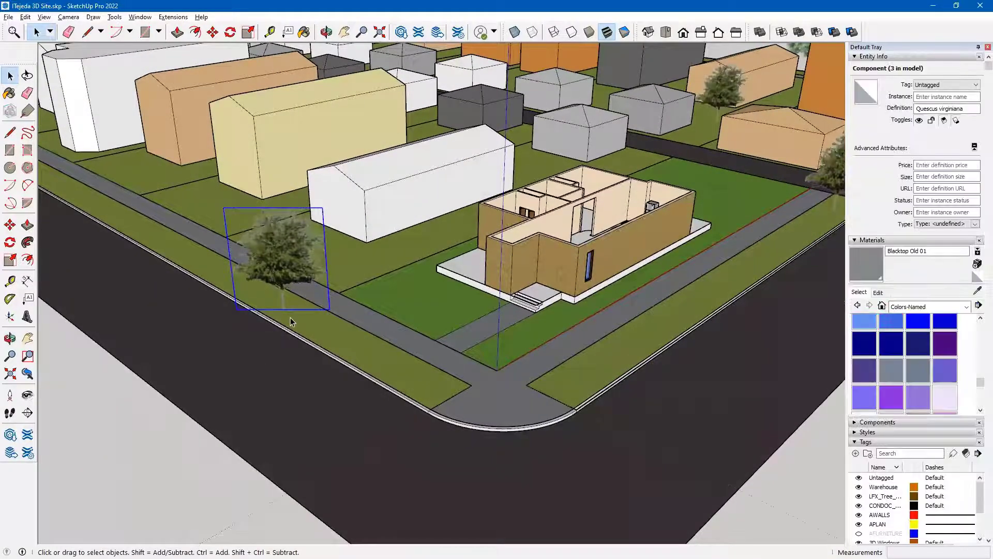
key("m")
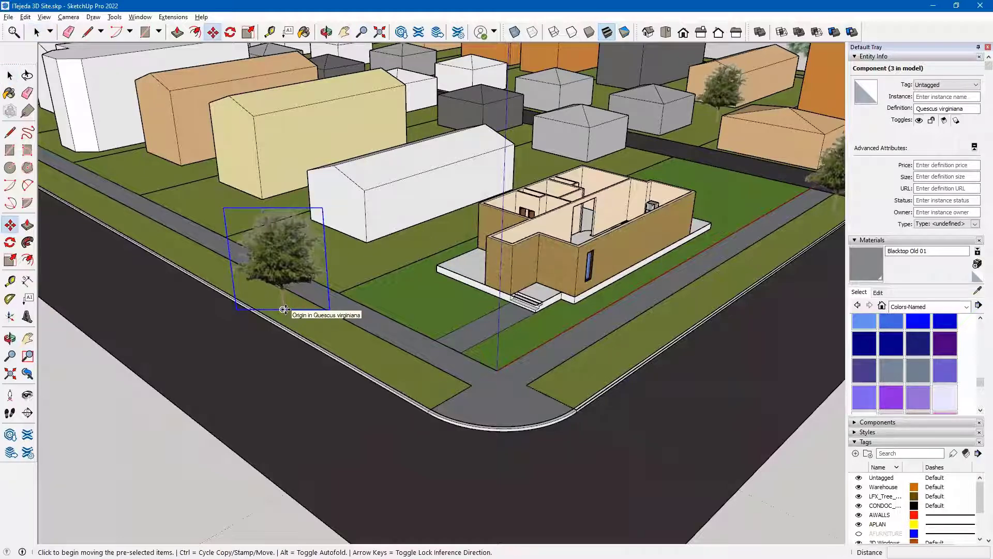
left_click(283, 310)
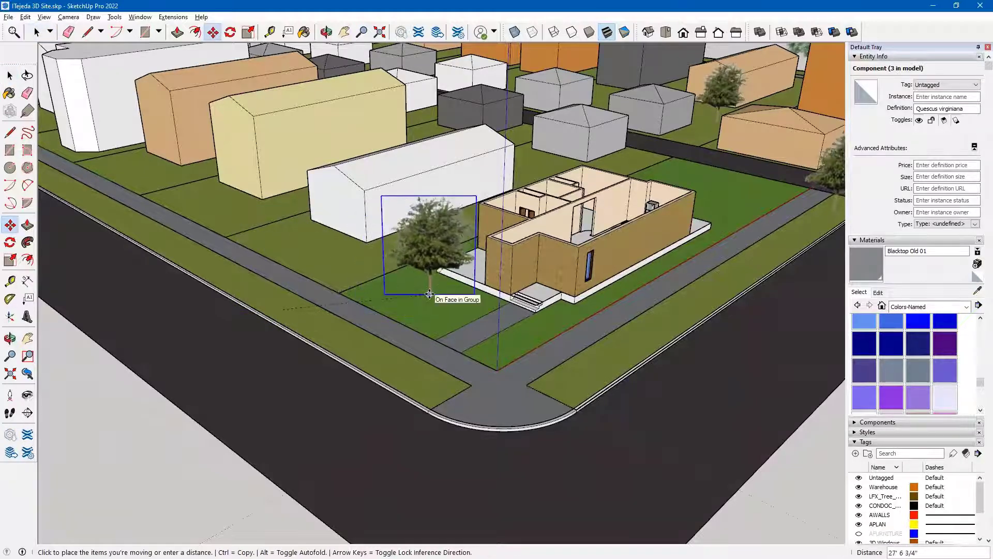
key("ctrl")
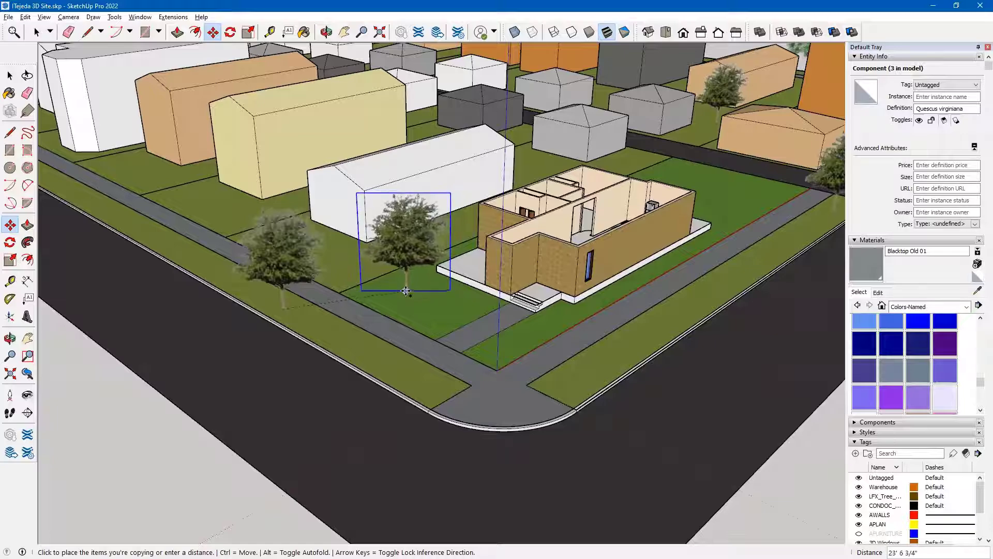
left_click(406, 290)
Scale the Quescus virginiana tree on the front street strip uniformly by a factor of about 1.13
middle_click_drag(426, 316, 474, 279, "shift")
scroll(310, 355, "up", 3)
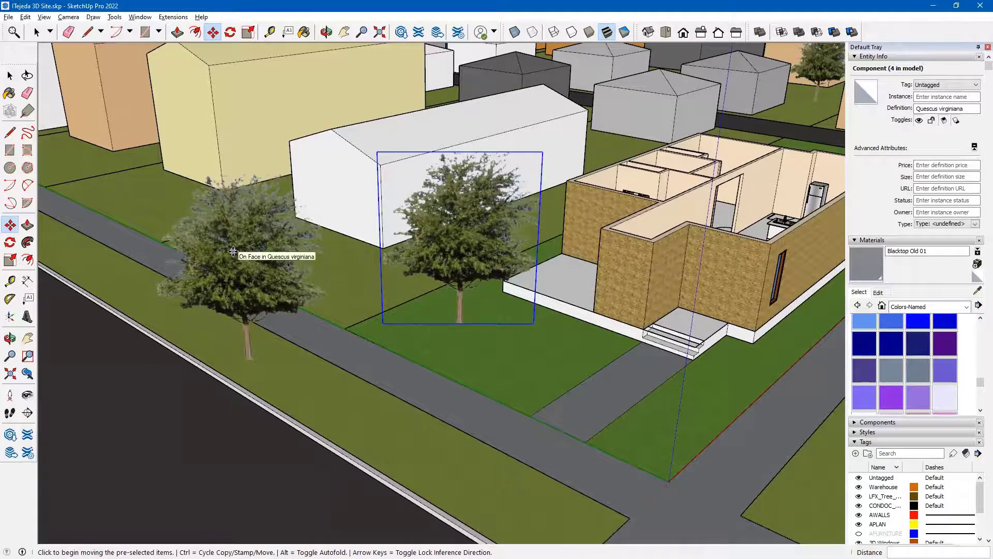
key("space")
left_click(250, 257)
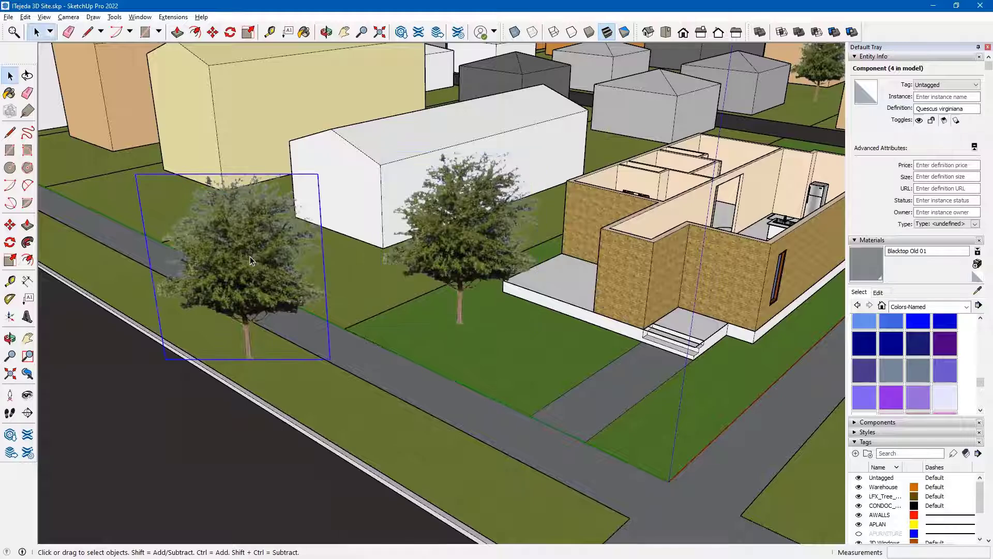
left_click(11, 261)
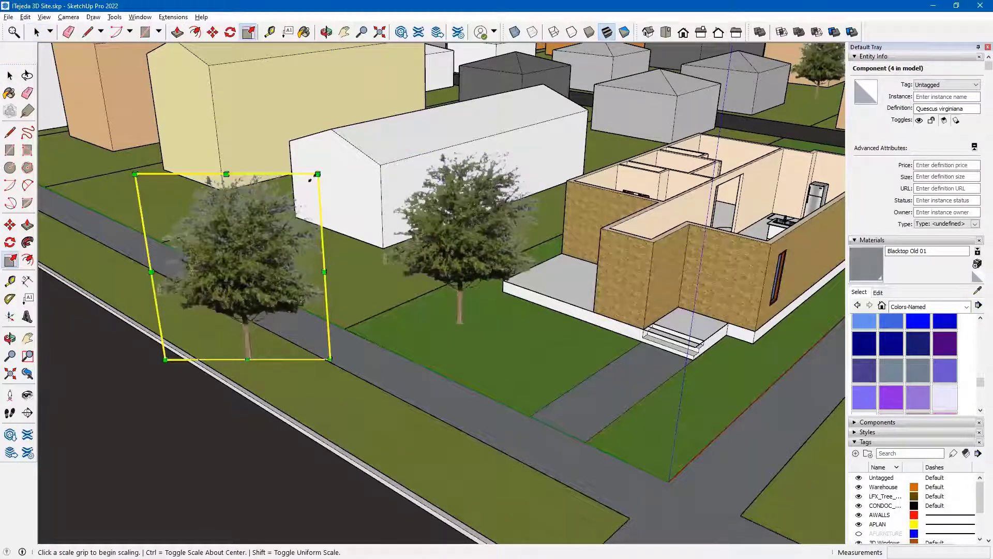
left_click(318, 174)
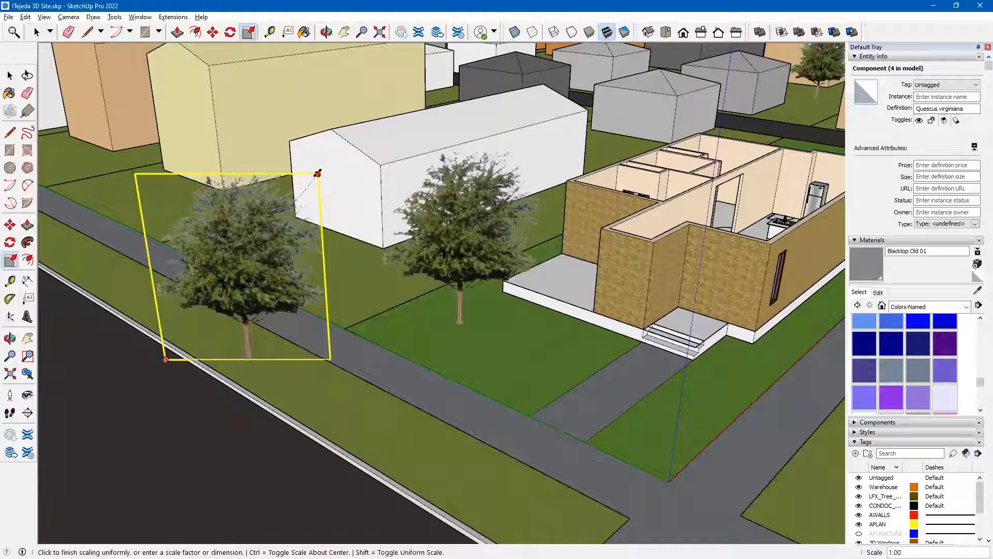
left_click(337, 147)
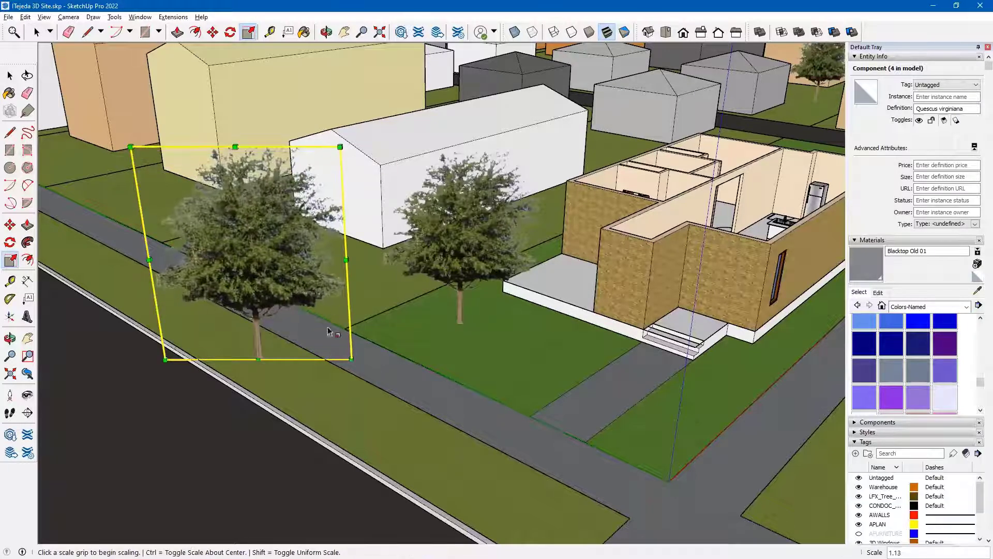
middle_click_drag(301, 311, 312, 349)
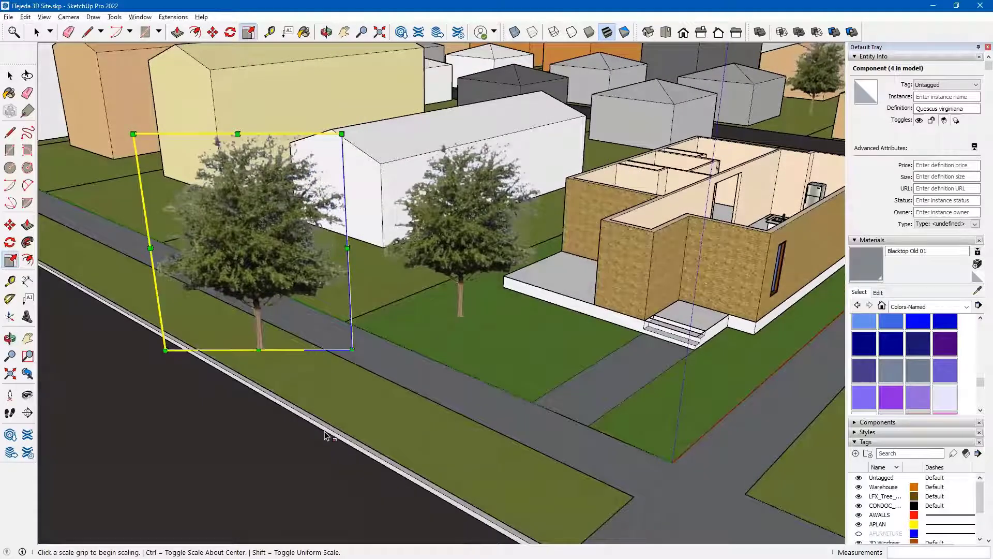
key("space")
middle_click_drag(381, 360, 309, 383)
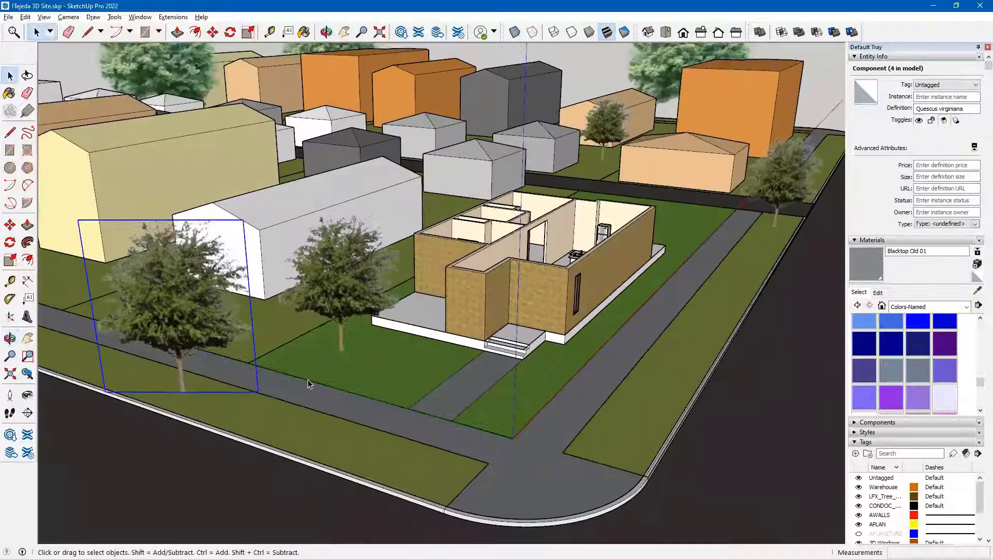
Open 3D Warehouse and search for "shrubs"
left_click(141, 19)
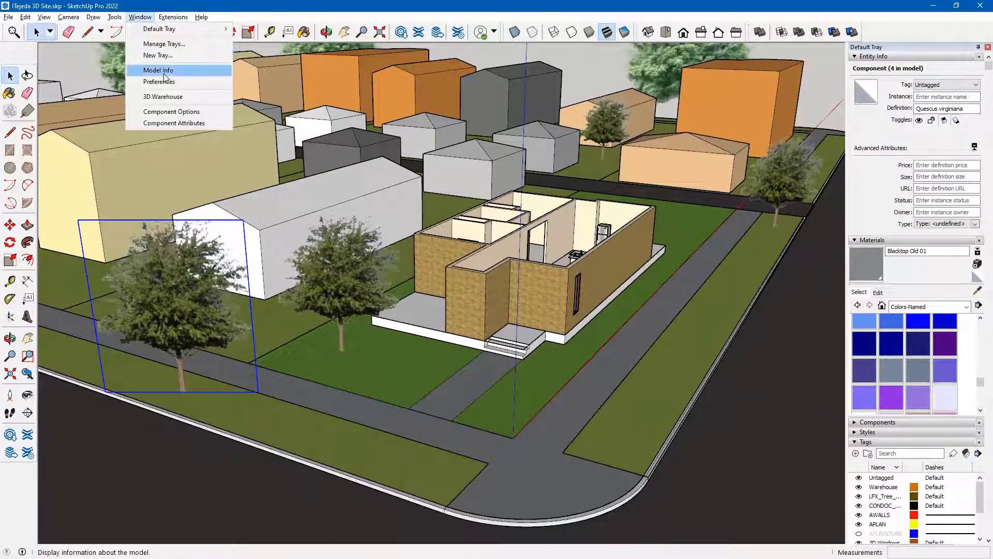
left_click(163, 97)
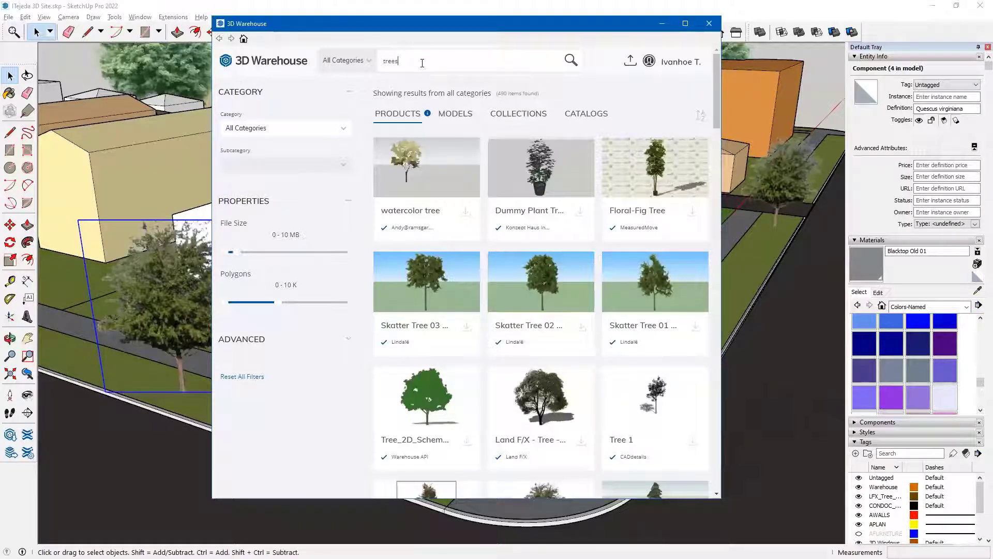
key("BackSpace")
key("BackSpace")
key("BackSpace")
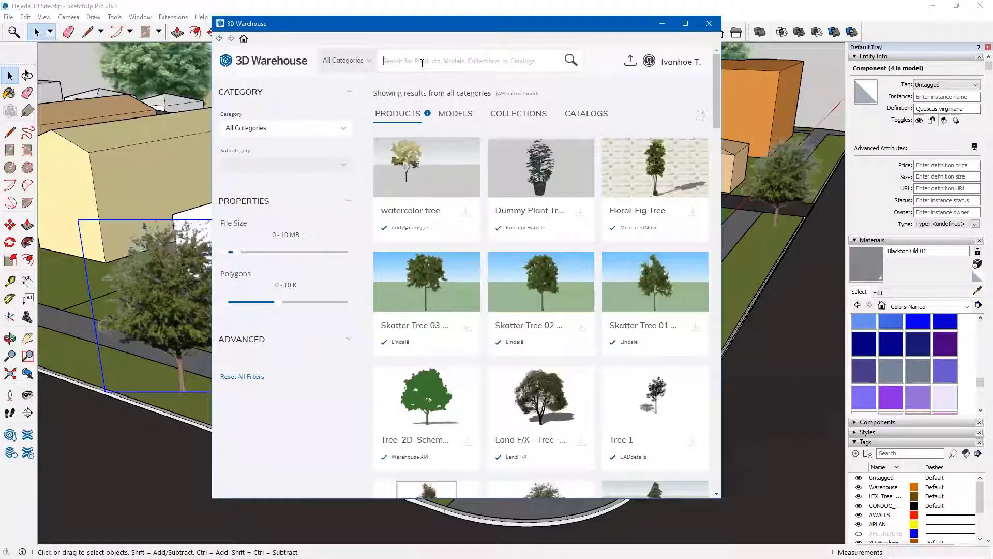
type("shrubs")
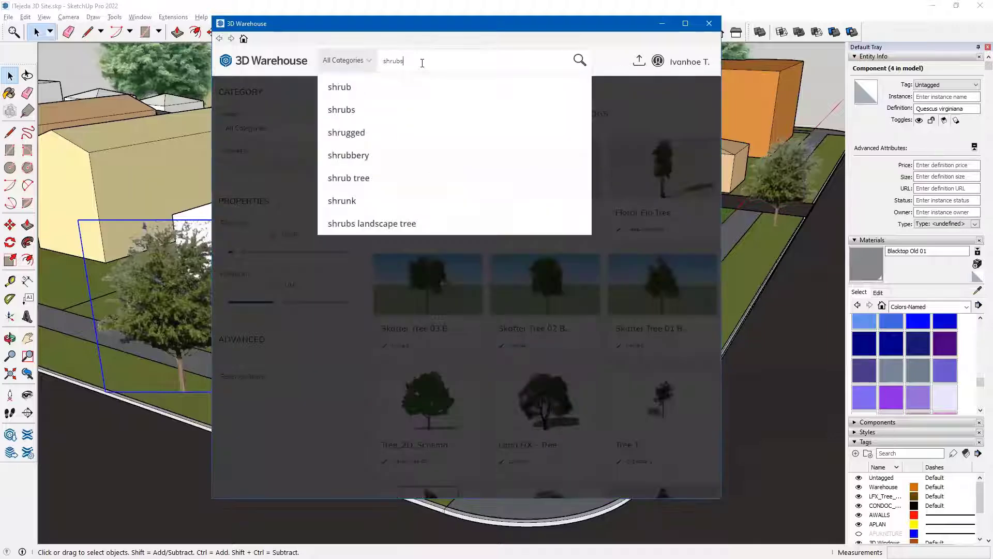
key("Return")
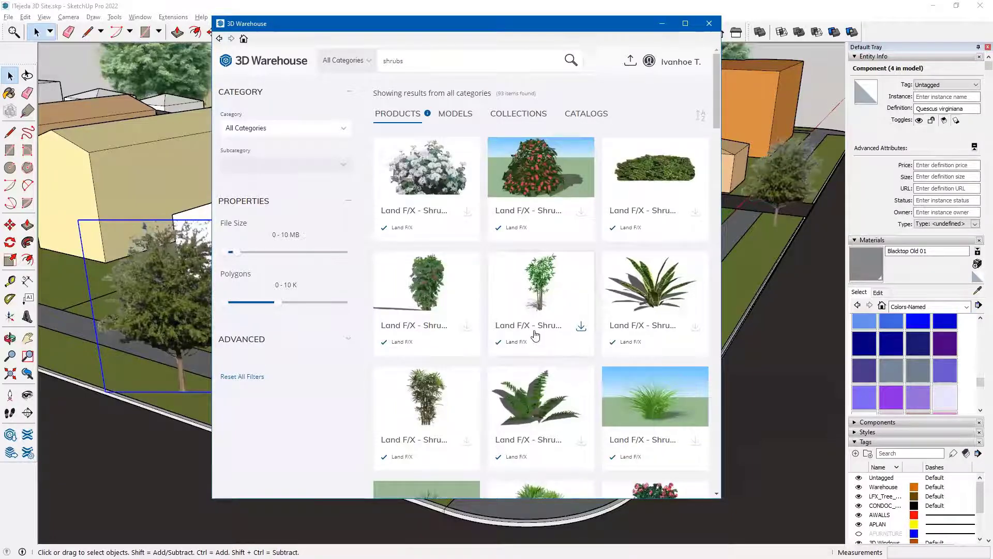
Open the full details of the Land F/X Miscanthus grass model and inspect it in the 3D preview from several angles
scroll(499, 287, "down", 1)
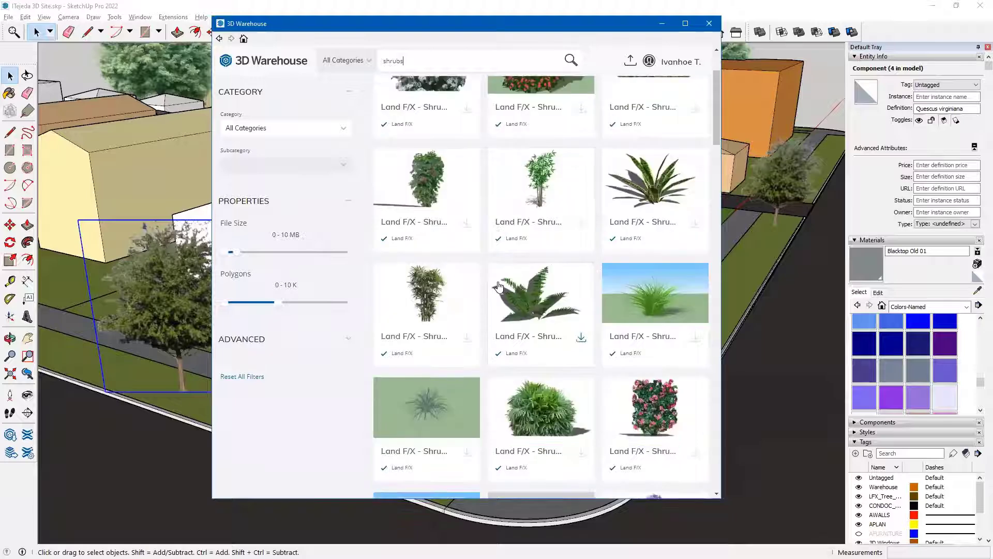
scroll(538, 283, "down", 1)
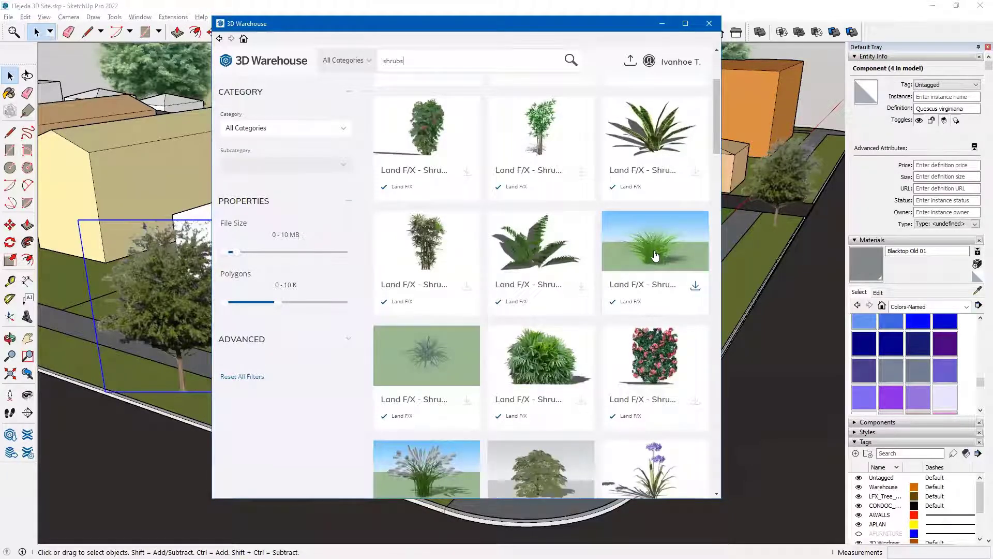
left_click(655, 255)
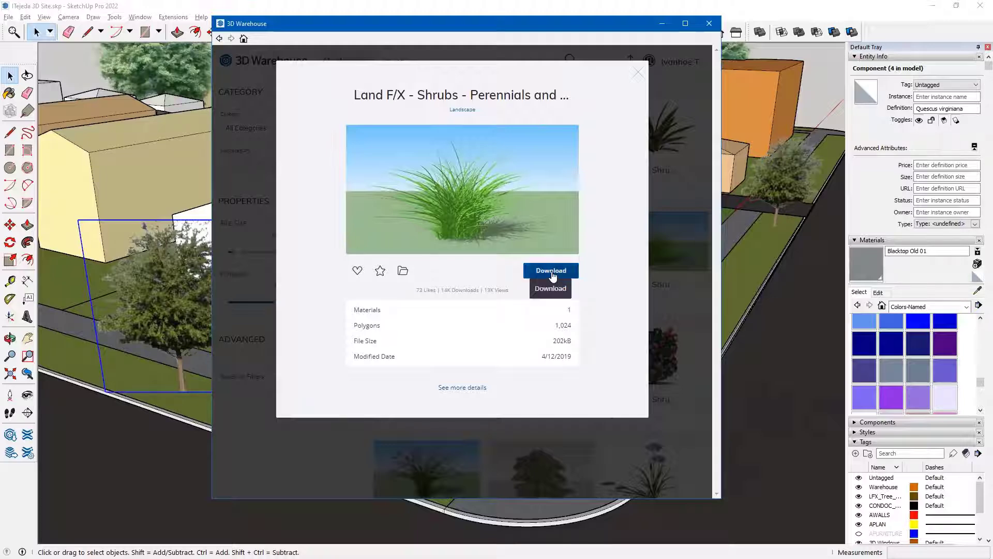
left_click(467, 389)
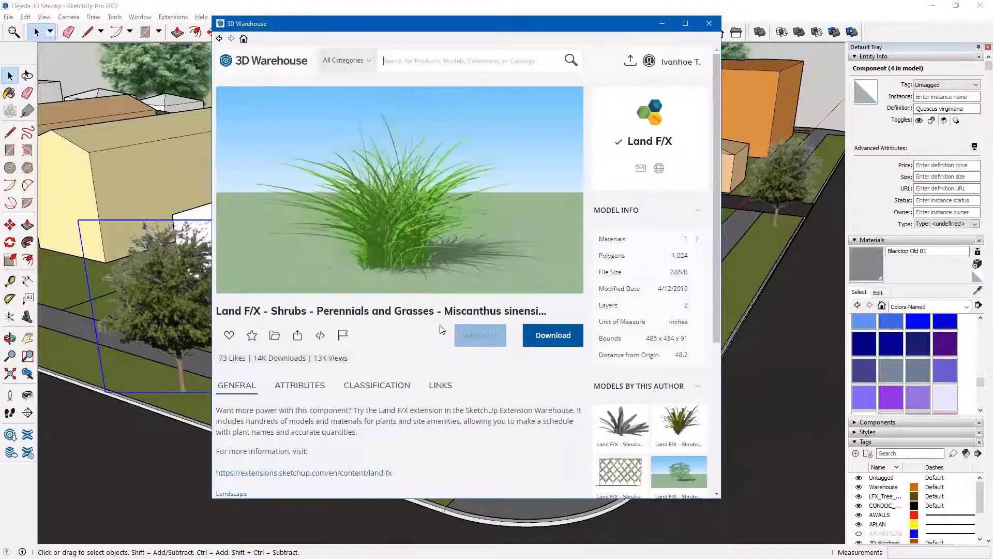
mouse_move(423, 206)
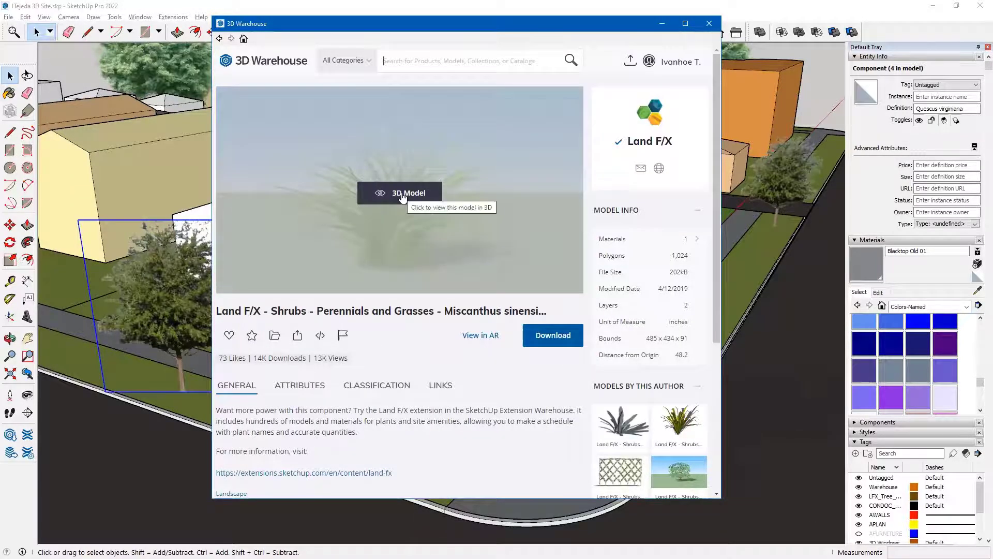
left_click(402, 194)
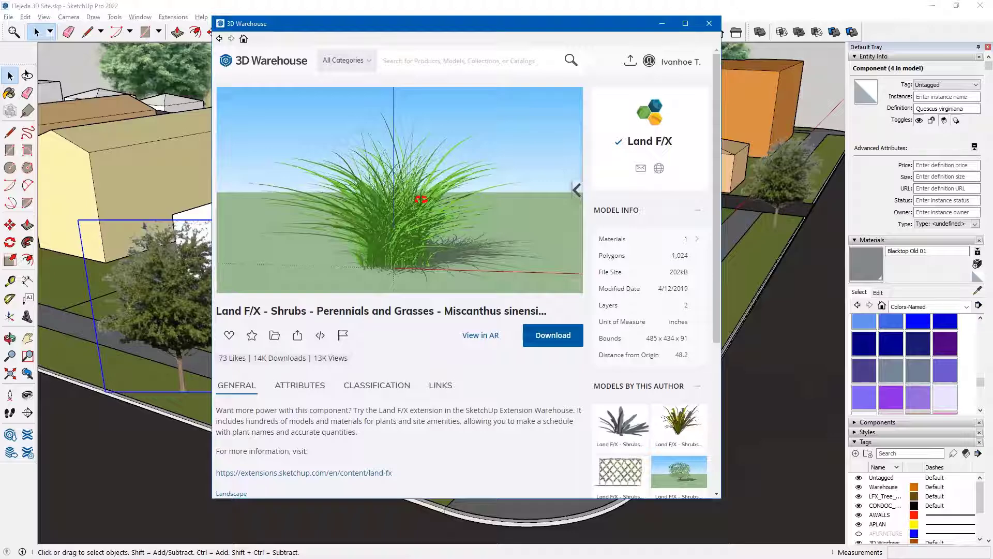
left_click_drag(421, 198, 416, 219)
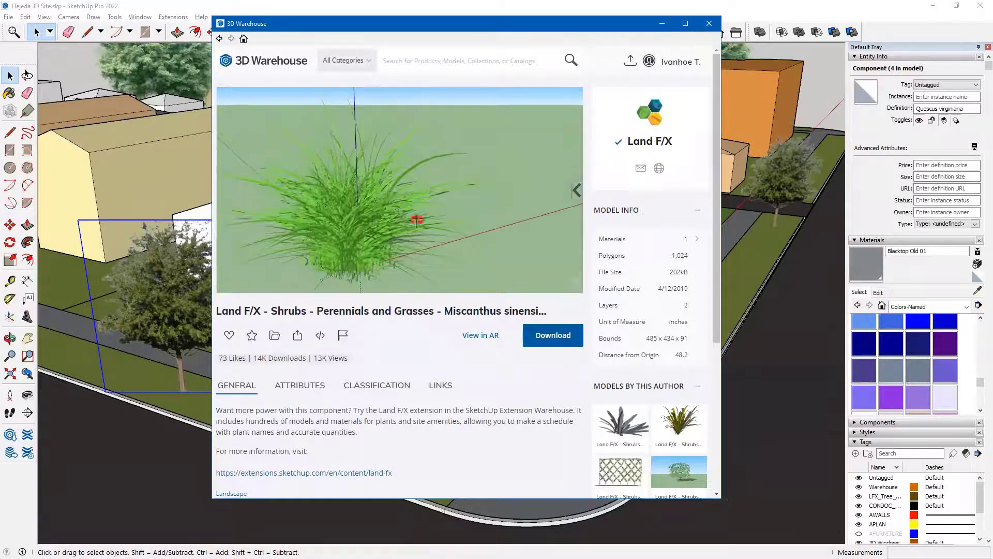
mouse_move(336, 216)
left_mouse_down()
mouse_move(413, 171)
mouse_move(424, 193)
mouse_move(388, 208)
mouse_move(403, 212)
mouse_move(300, 219)
mouse_move(343, 227)
left_mouse_up()
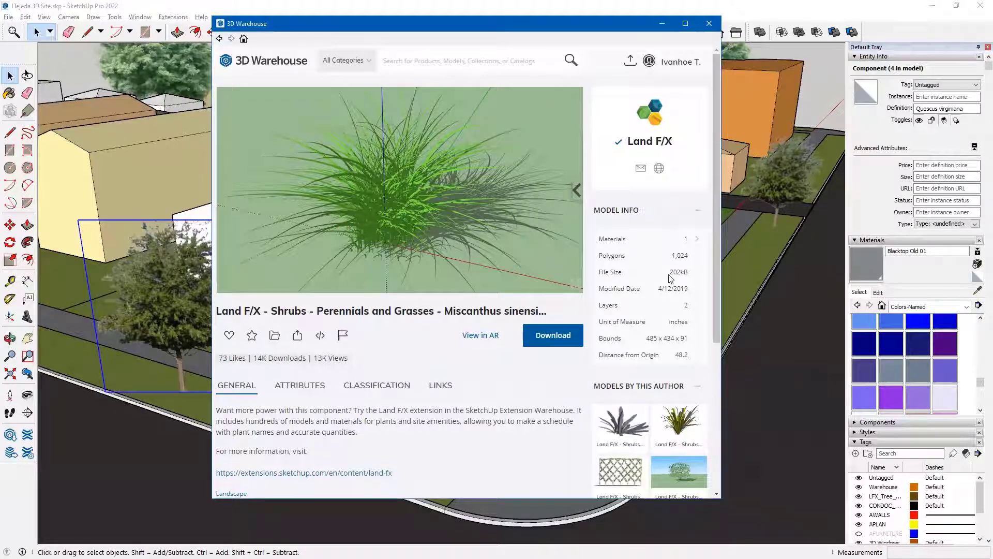
Download the Miscanthus grass directly into the model and place it on the lawn beside the entry steps
left_click(554, 338)
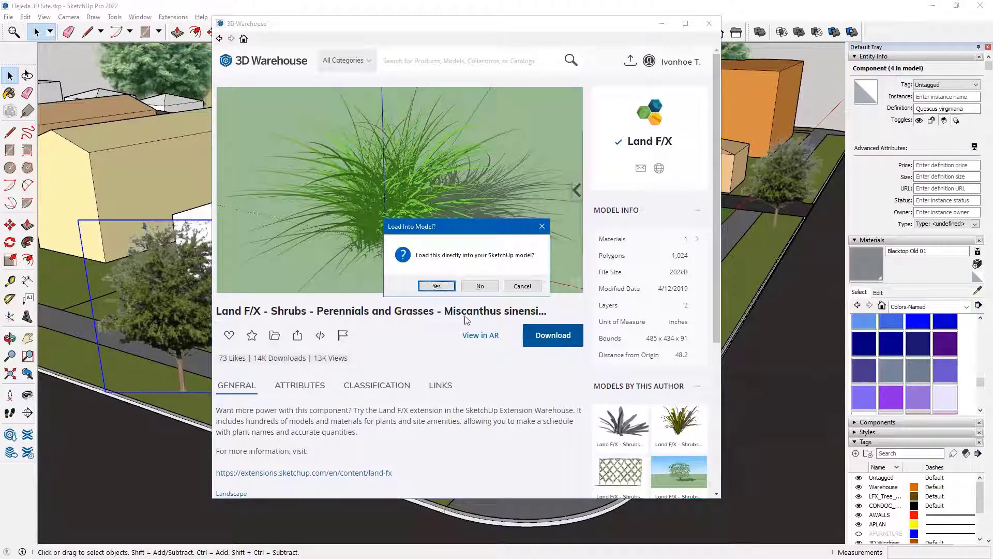
left_click(436, 286)
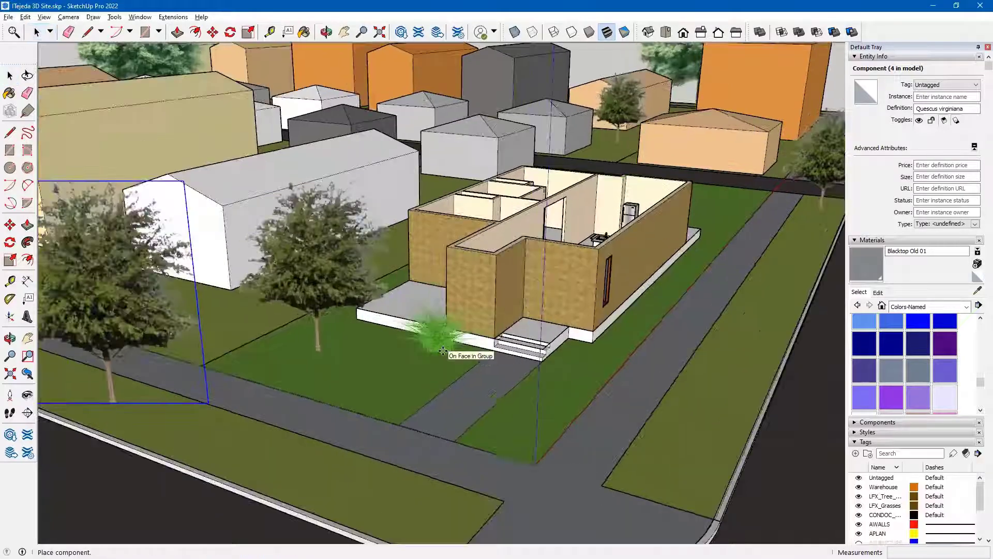
scroll(443, 352, "up", 5)
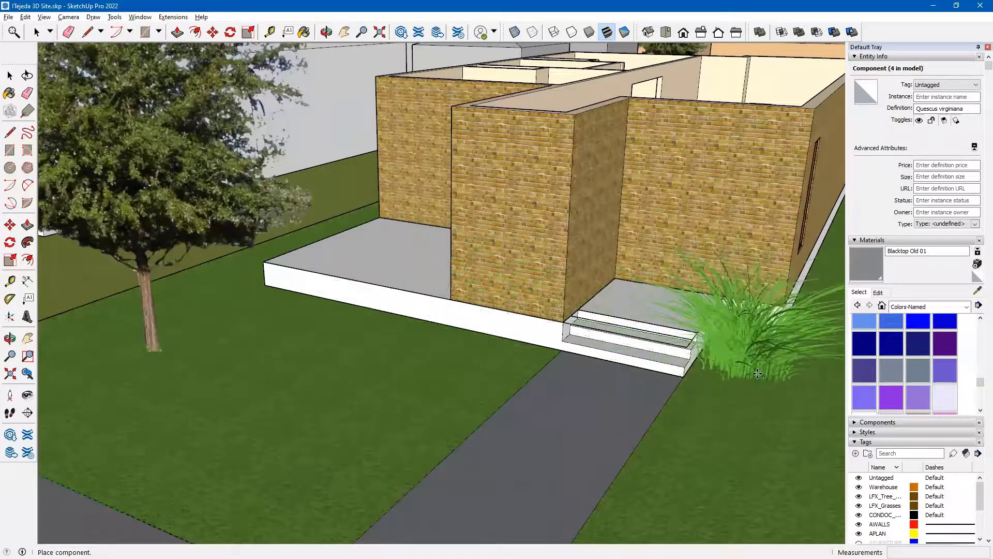
left_click(758, 373)
middle_click_drag(757, 374, 487, 412)
middle_click_drag(395, 485, 518, 371)
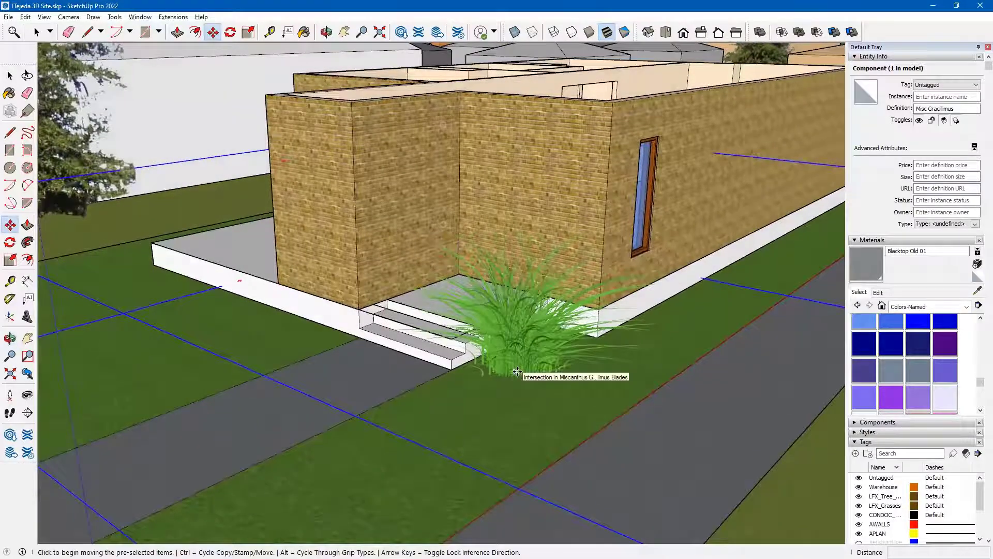
key("space")
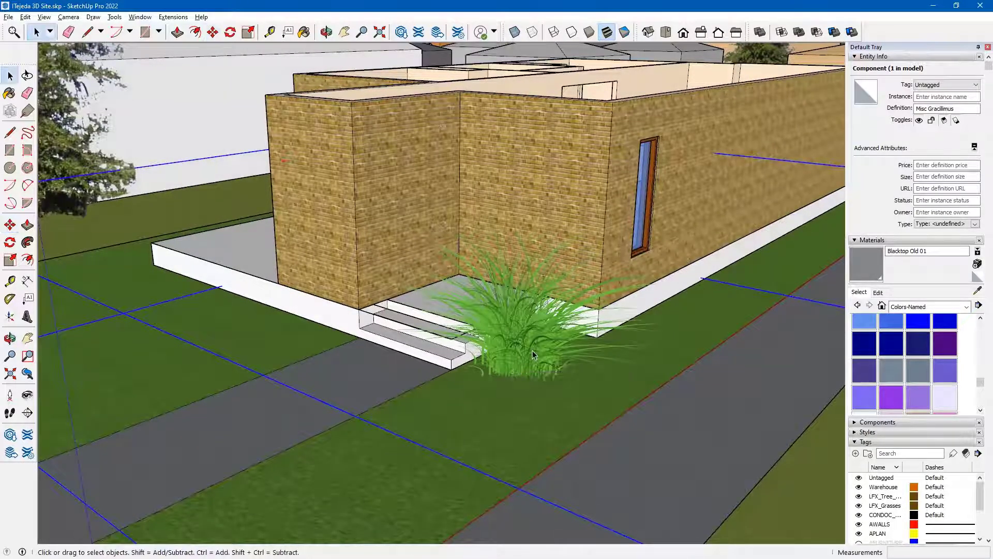
Open the Misc Gracillimus grass component to examine its contents and extents, and close it again
scroll(529, 362, "down", 6)
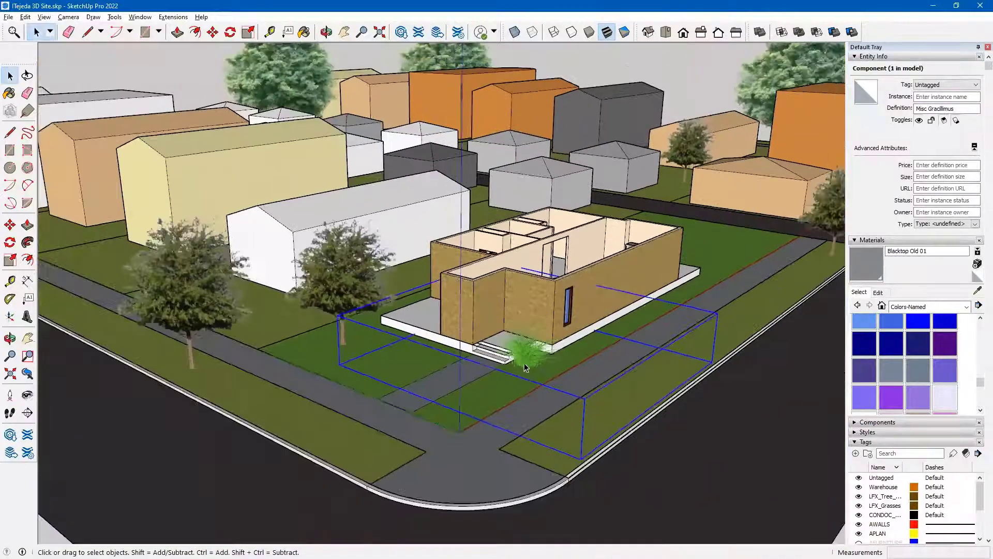
middle_click_drag(524, 366, 531, 413)
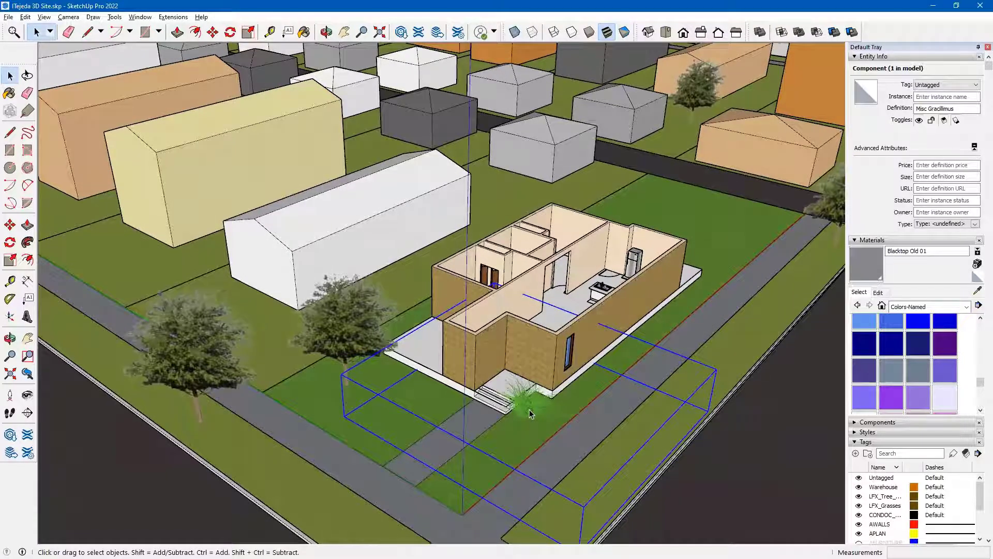
double_click(530, 413)
middle_click_drag(541, 420, 510, 390)
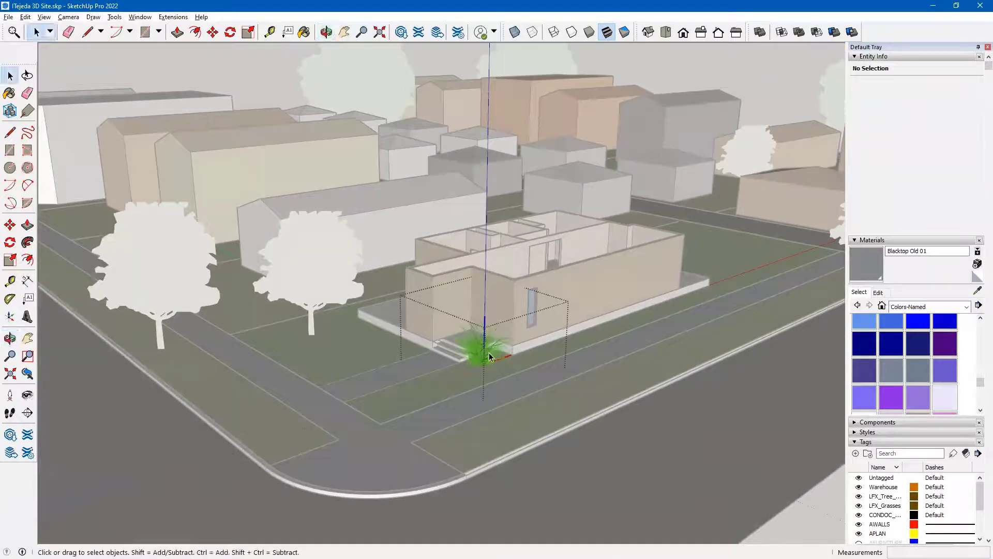
left_click(627, 462)
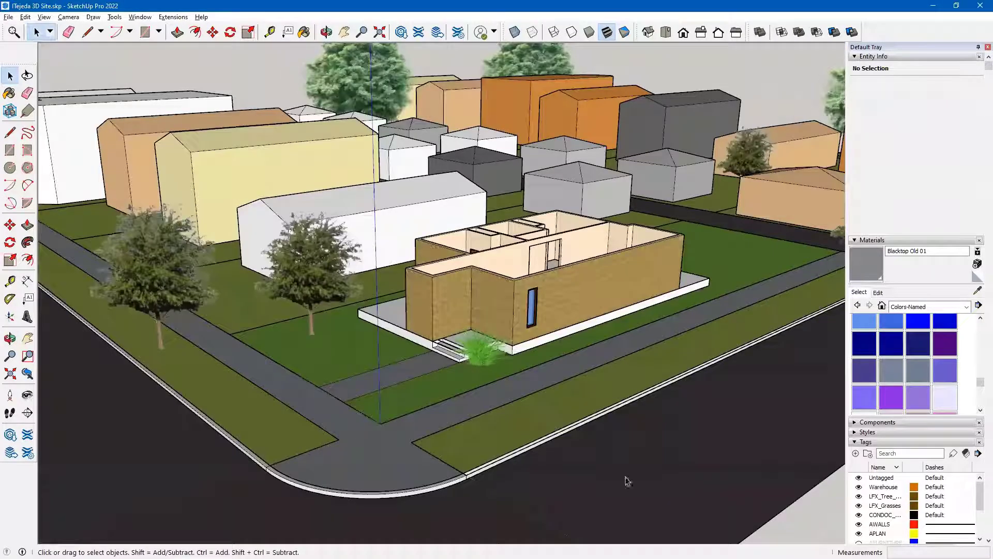
Scale the Misc Gracillimus grass component down uniformly by a factor of about 0.72
left_click(487, 357)
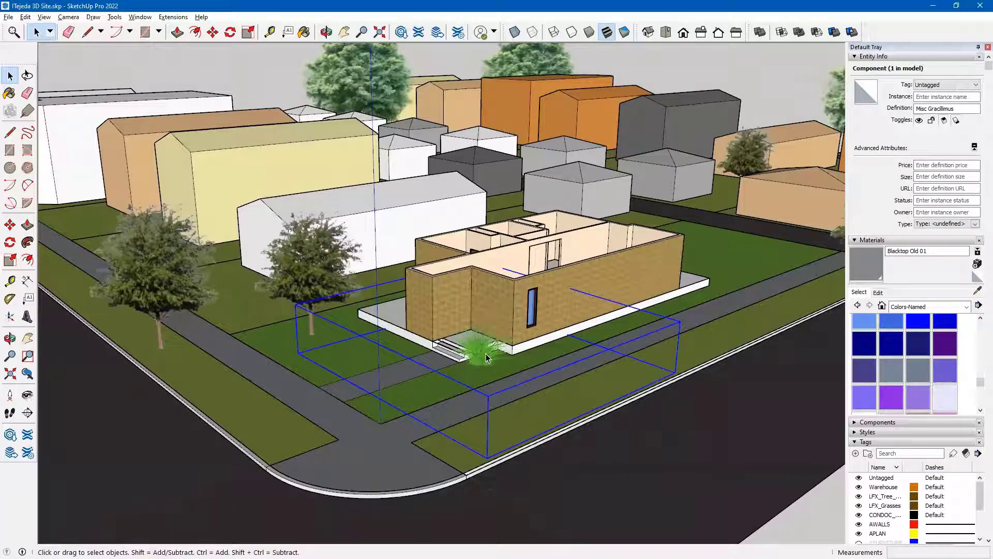
left_click(10, 260)
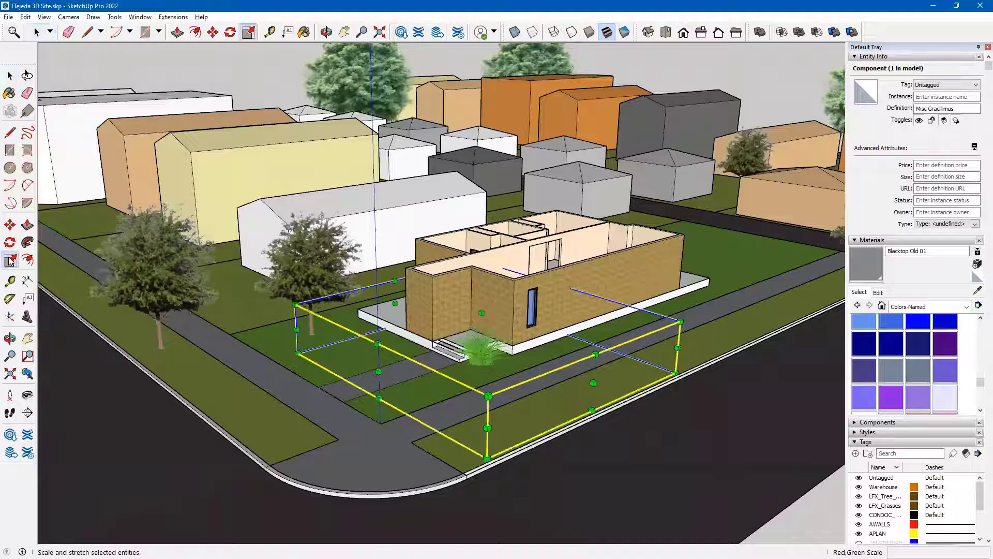
left_click(681, 321)
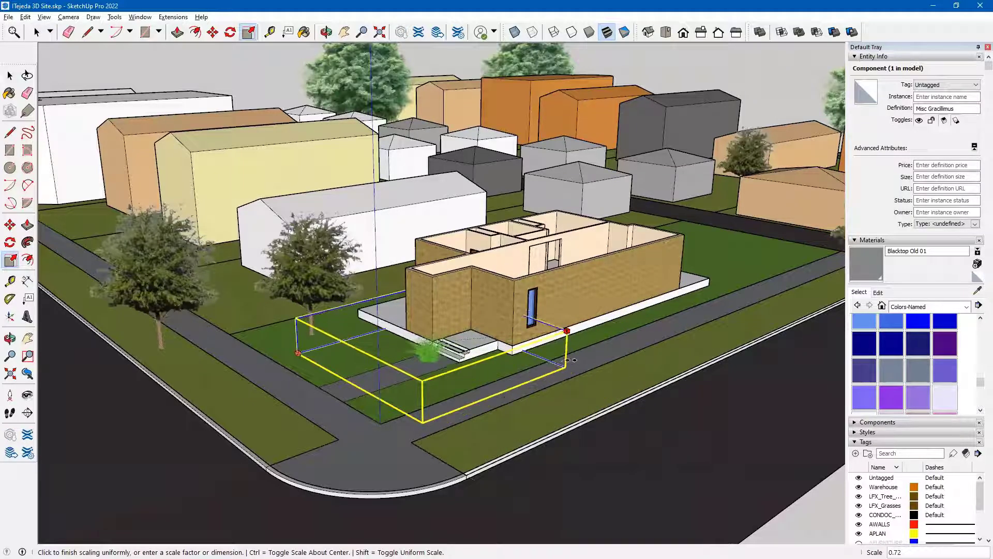
left_click(427, 377)
Move the Misc Gracillimus grass to the far side of the entry steps, beside the building's front corner, and check its position
scroll(440, 372, "up", 6)
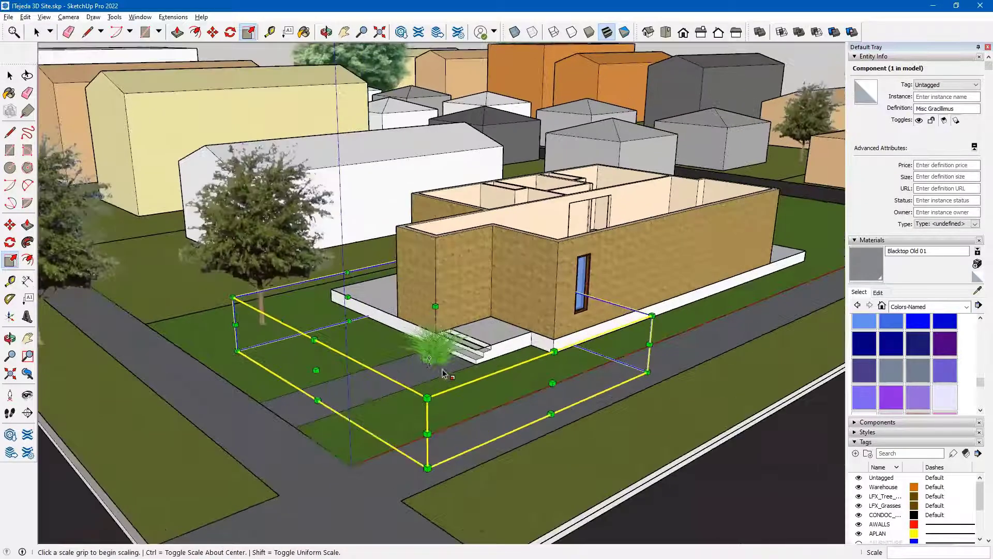
key("m")
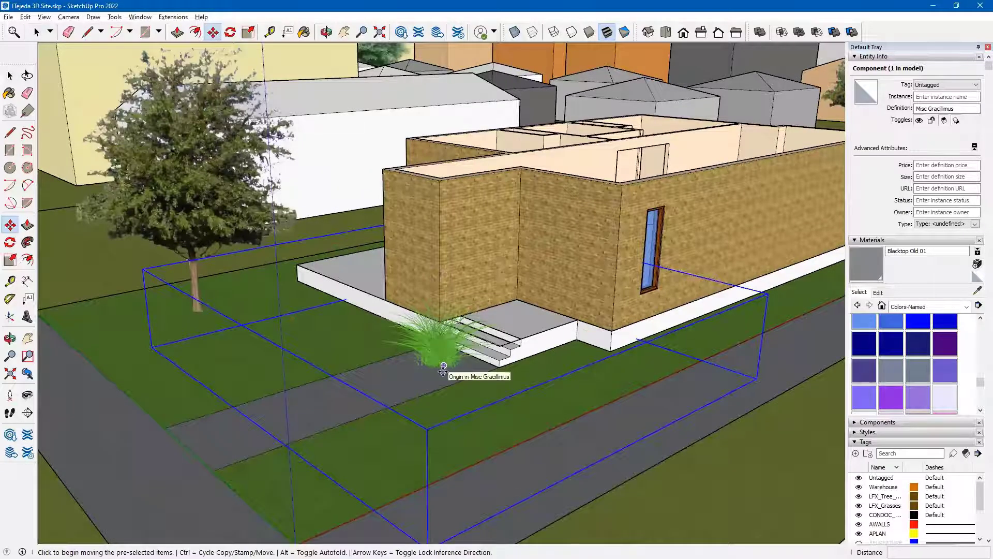
left_click(444, 371)
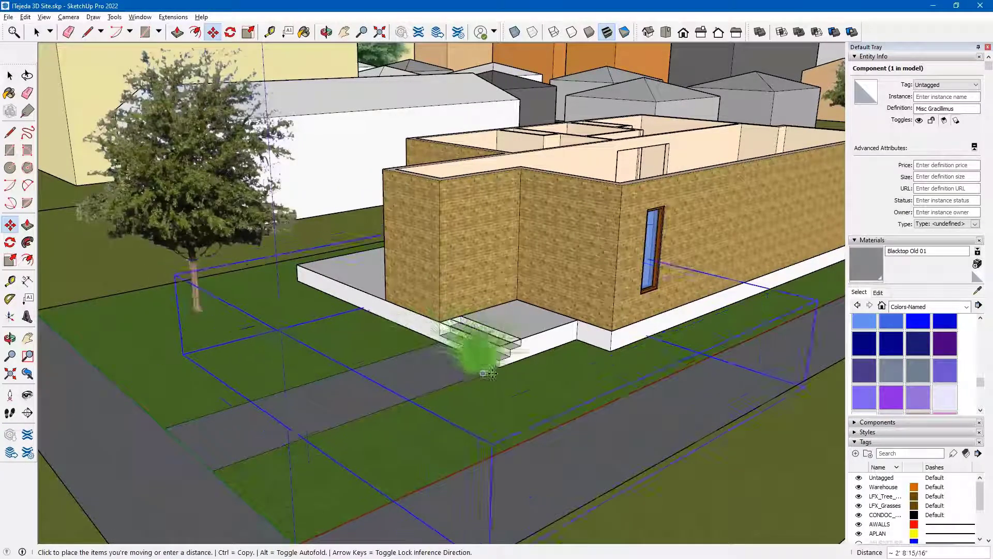
left_click(574, 367)
scroll(455, 387, "down", 6)
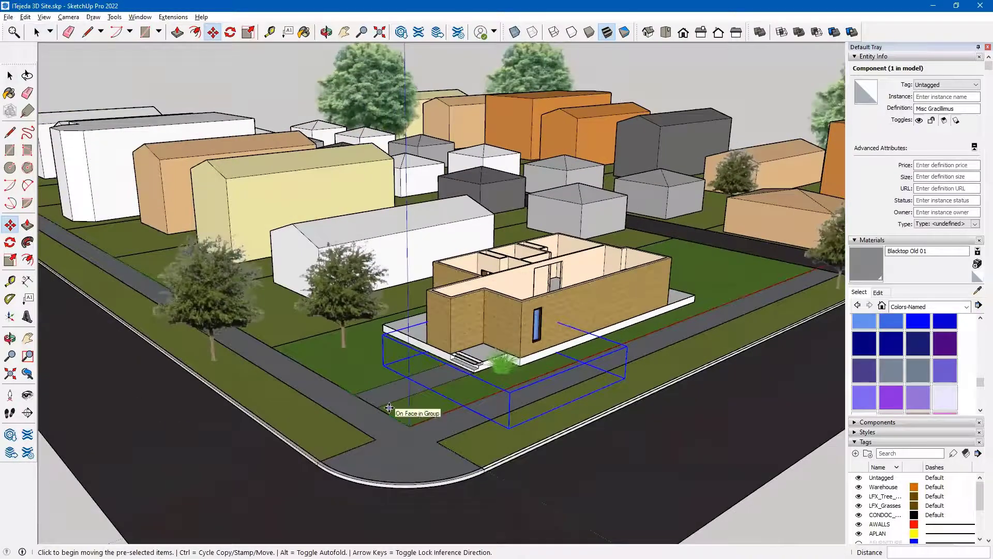
key("space")
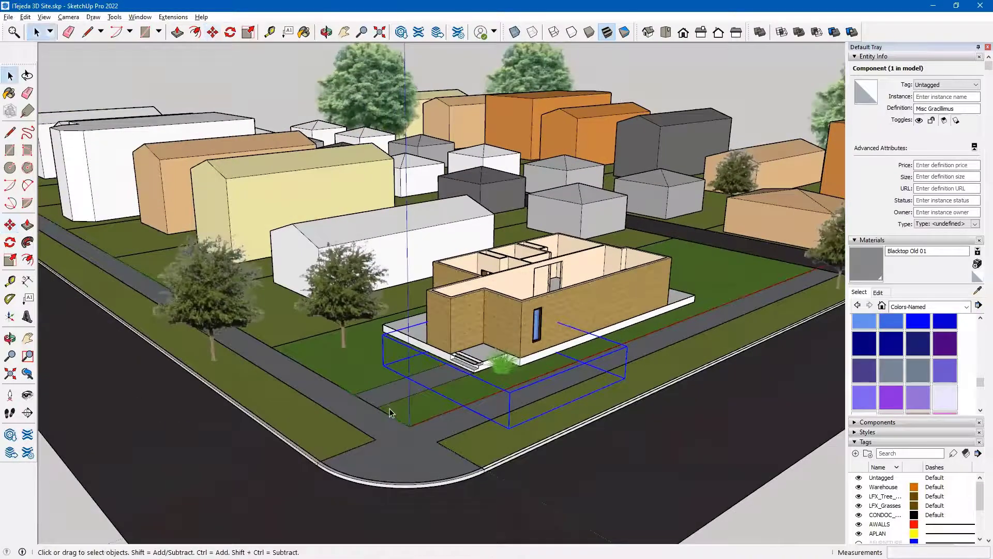
left_click(605, 451)
scroll(512, 369, "up", 4)
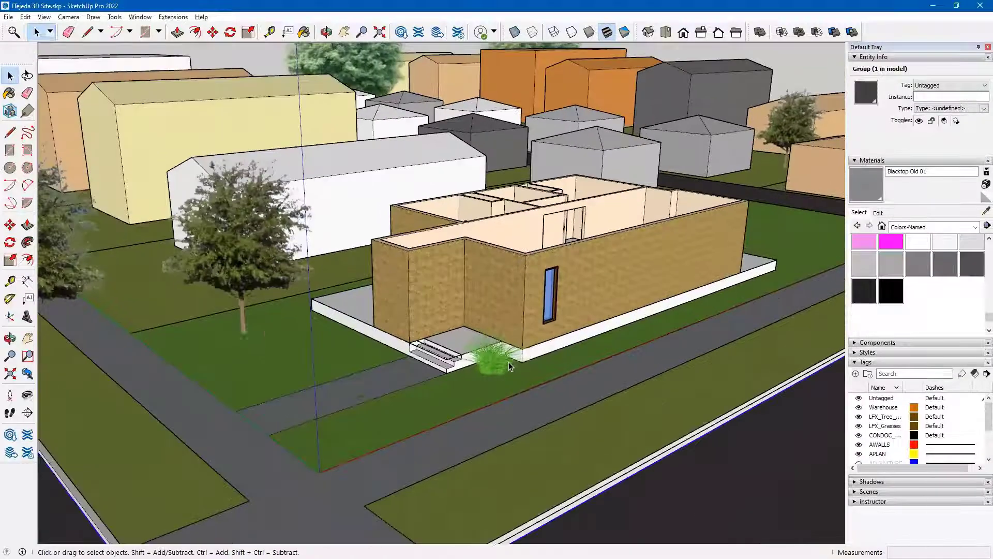
scroll(509, 365, "up", 3)
middle_click_drag(527, 378, 483, 338)
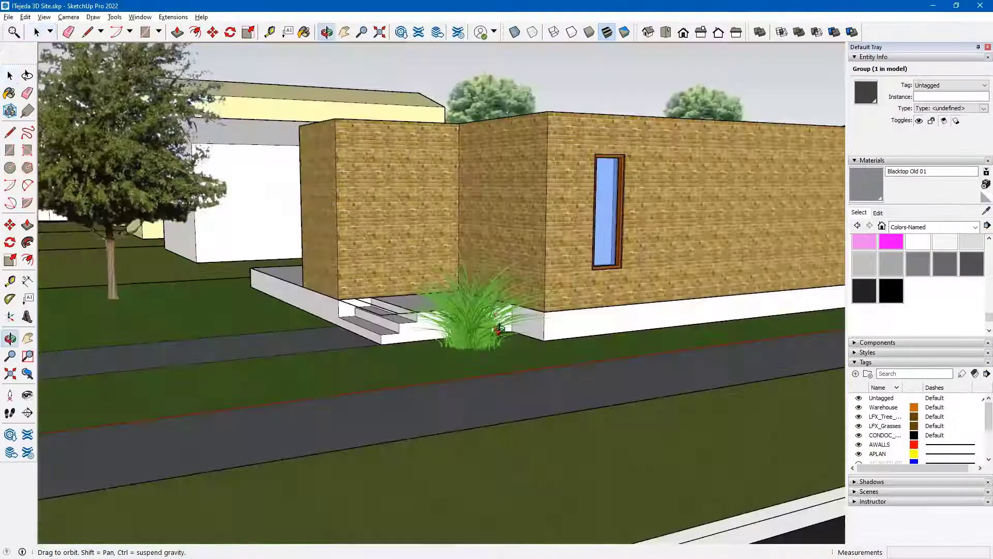
scroll(589, 378, "down", 4)
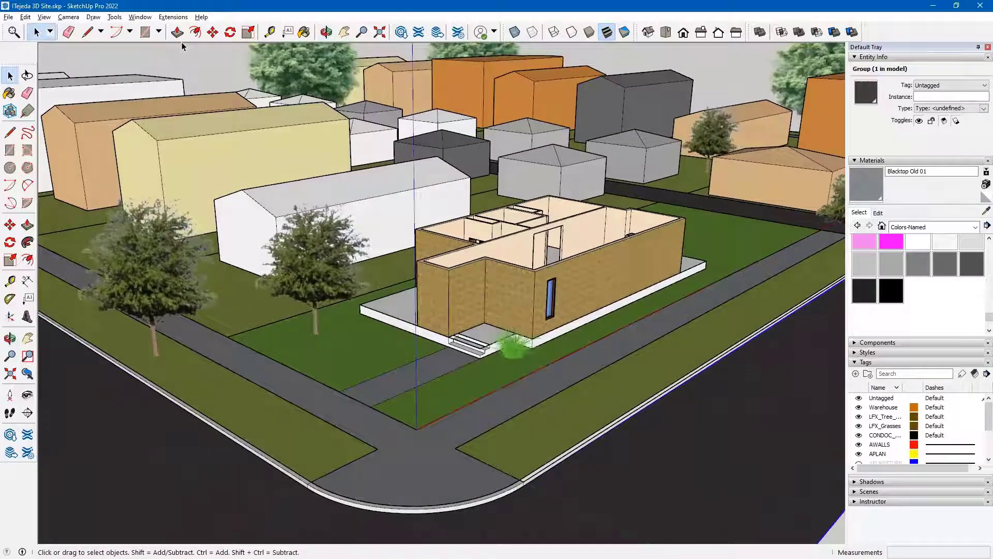
Search the 3D Warehouse for "street lights" and limit the results to 0–14 MB file size and 0–5 K polygons
left_click(142, 19)
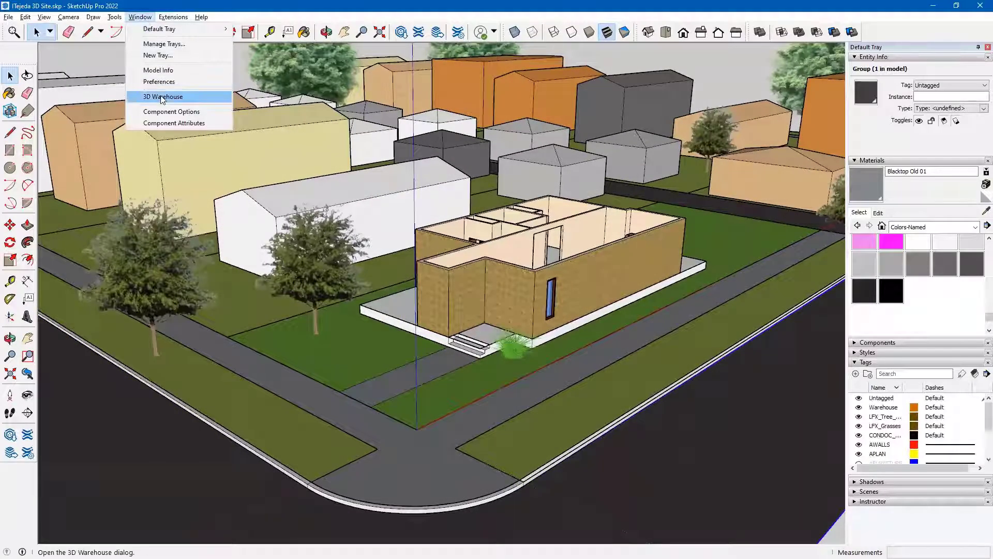
left_click(163, 96)
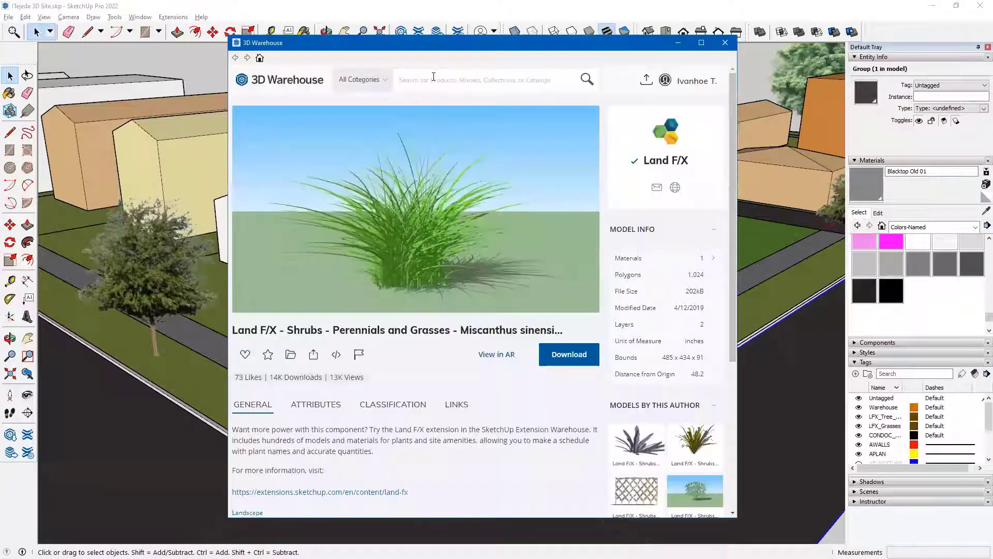
left_click(433, 76)
type("street")
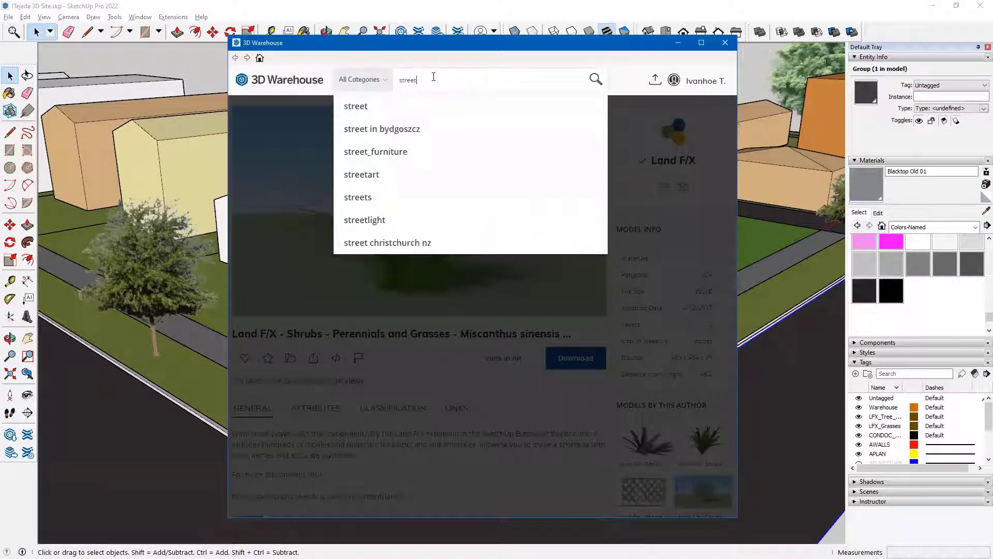
type(" ligh")
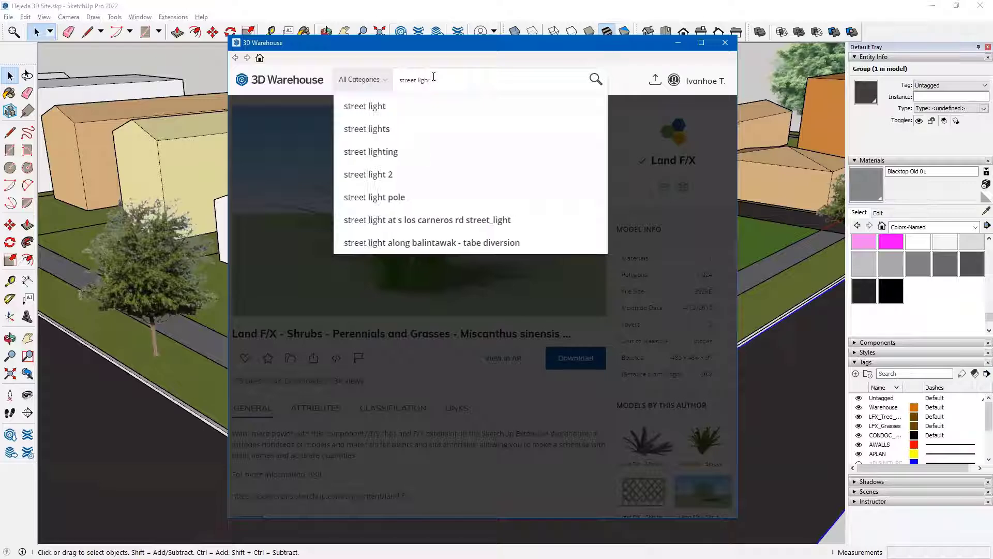
left_click(386, 128)
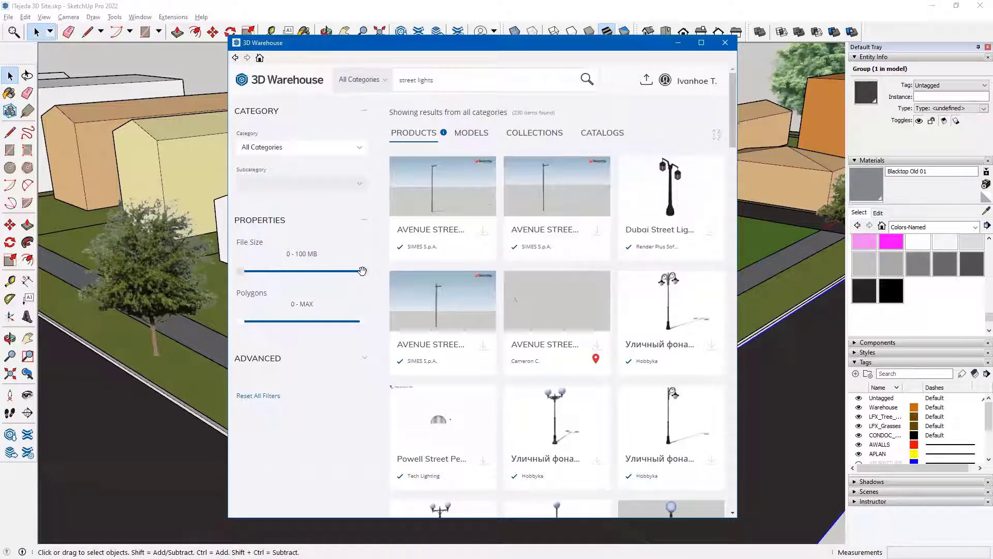
left_click_drag(363, 272, 251, 273)
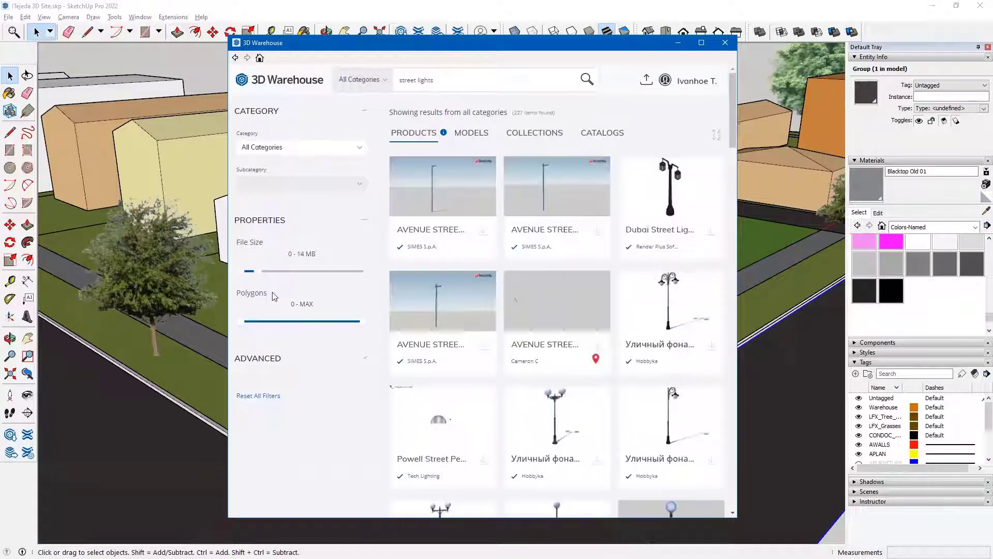
left_click_drag(361, 321, 283, 321)
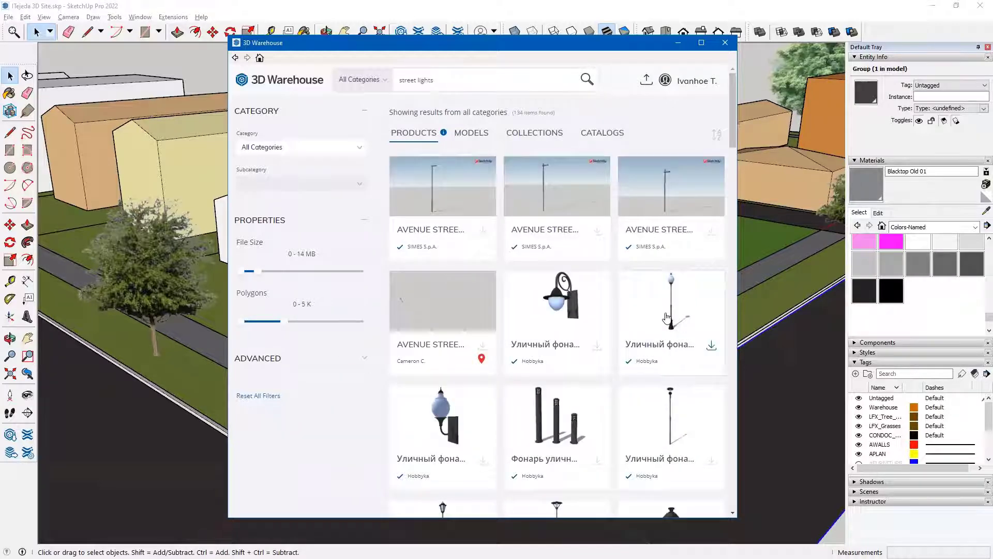
Browse the street light products, try to download the ROCKIT3D Streetlight 0003 3.8 m model, and close the 3D Warehouse
scroll(657, 310, "down", 4)
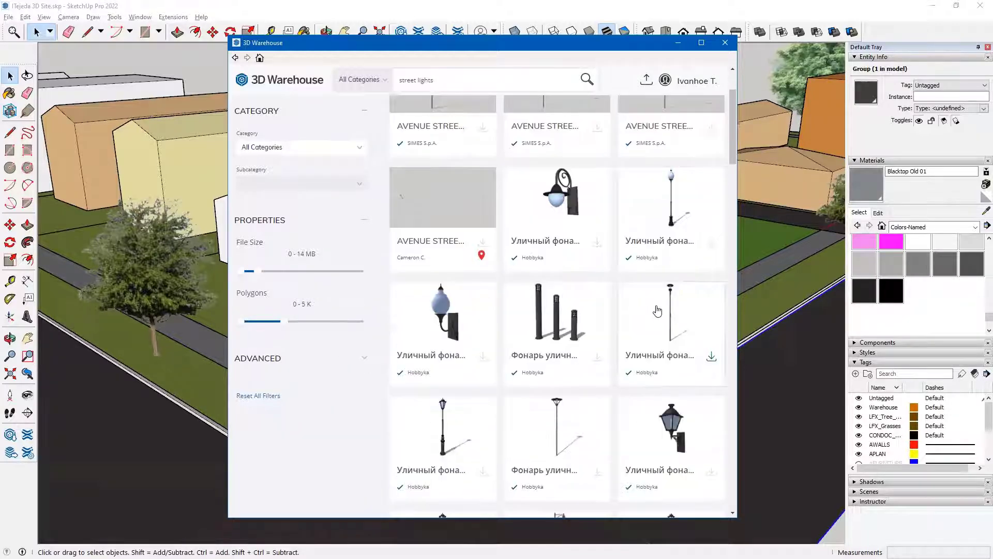
scroll(657, 309, "down", 1)
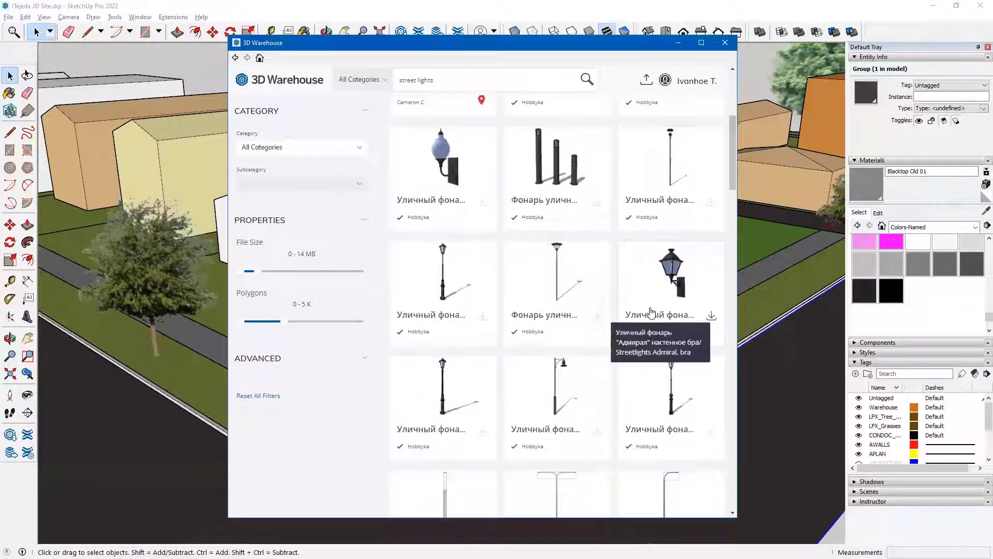
scroll(648, 312, "down", 2)
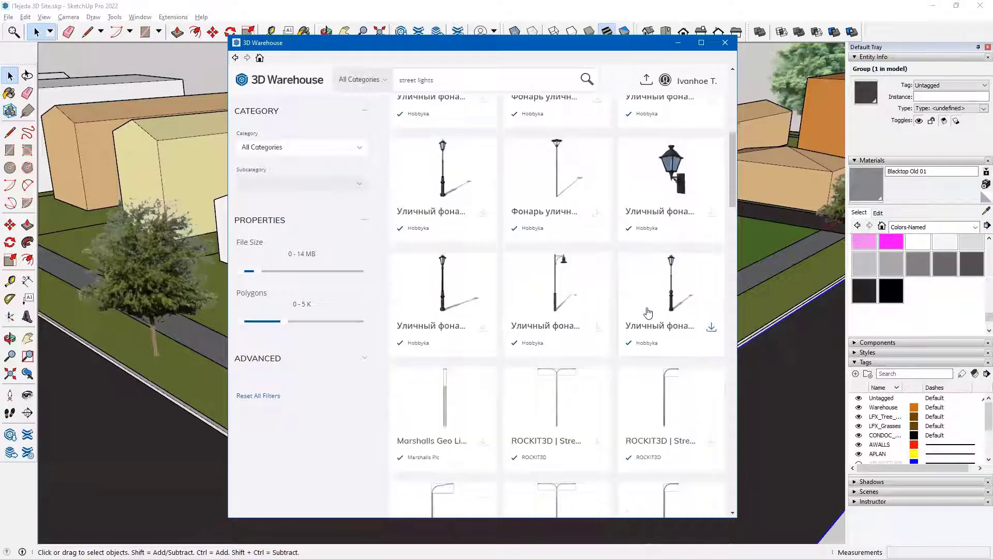
scroll(648, 312, "down", 5)
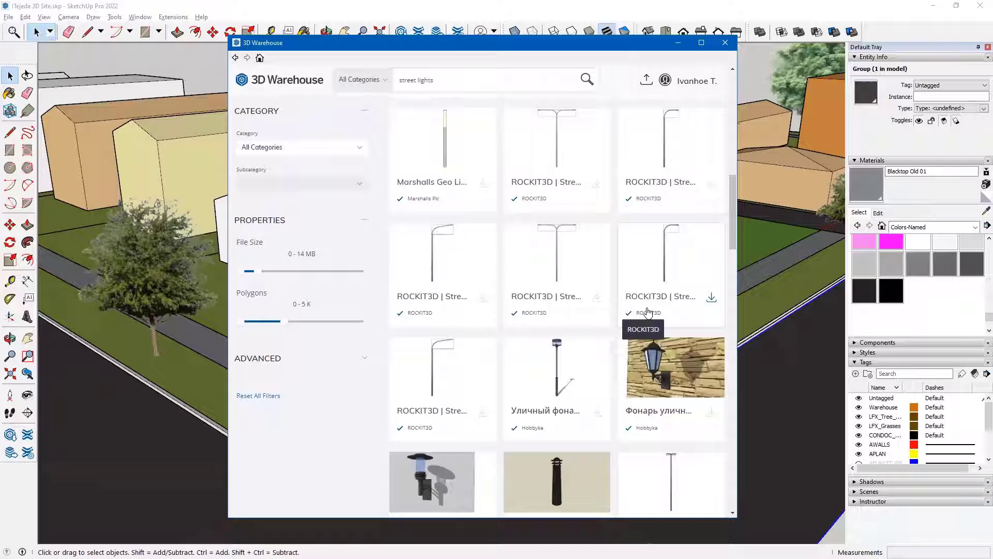
scroll(648, 311, "down", 5)
scroll(648, 312, "down", 1)
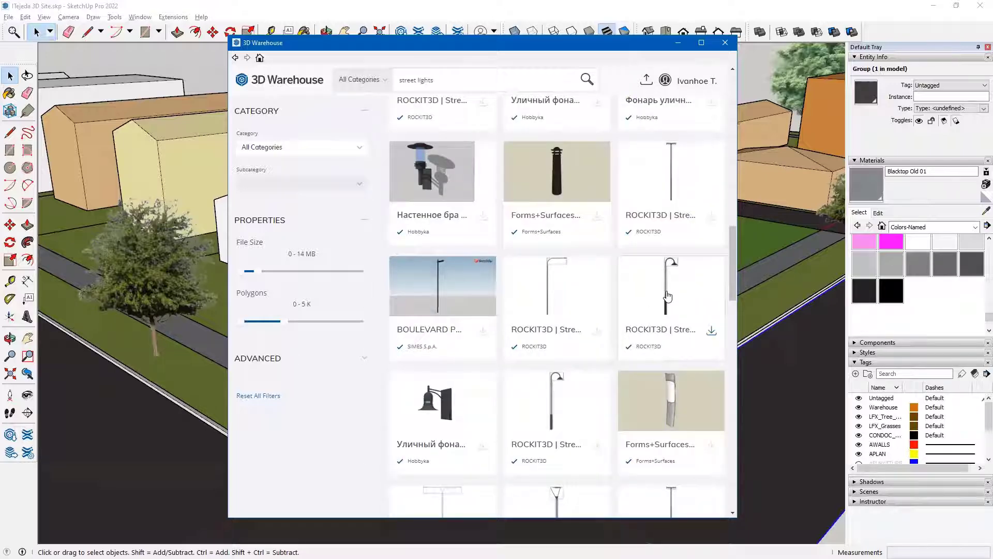
left_click(667, 293)
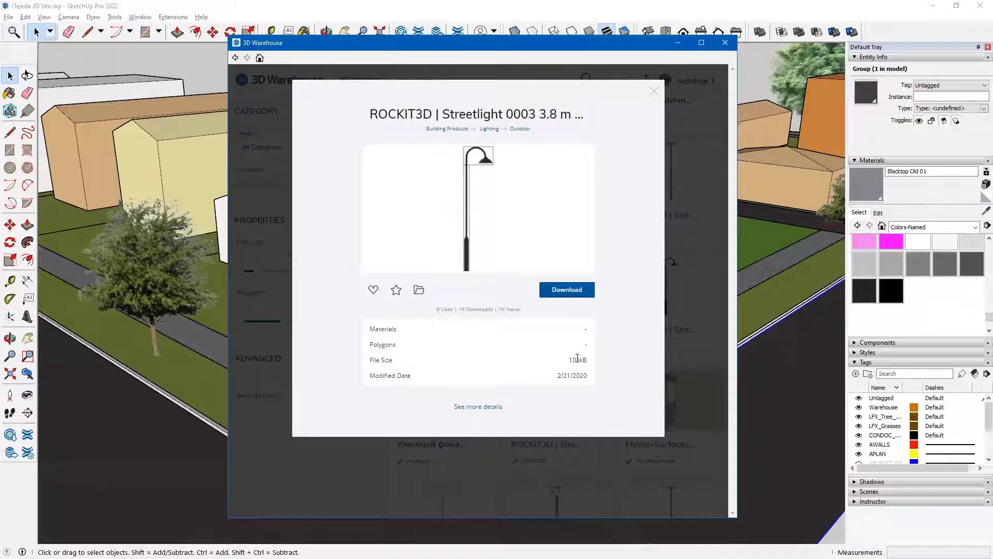
left_click(561, 290)
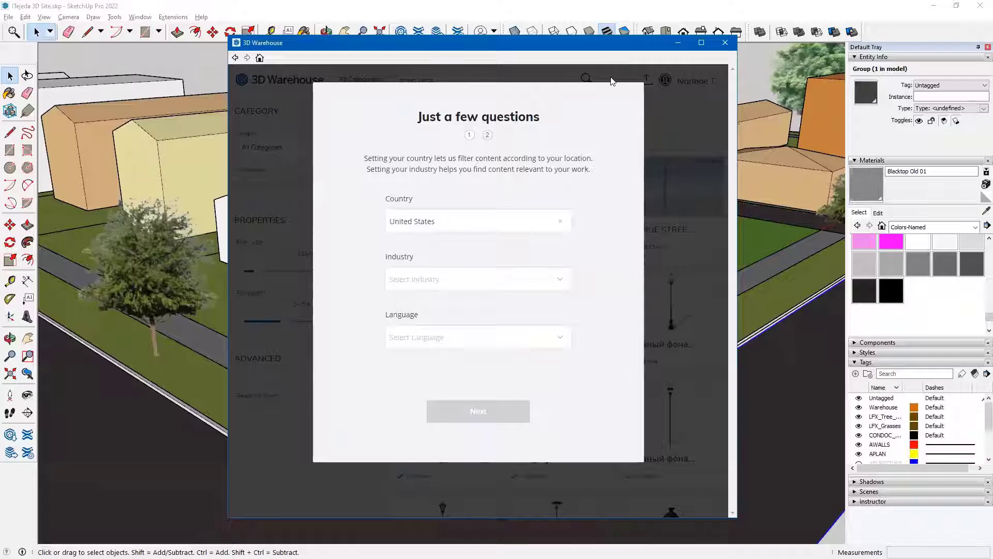
left_click(726, 44)
Reopen the 3D Warehouse and request the download of the first SIMES AVENUE STREET LIGHTING model
left_click(140, 18)
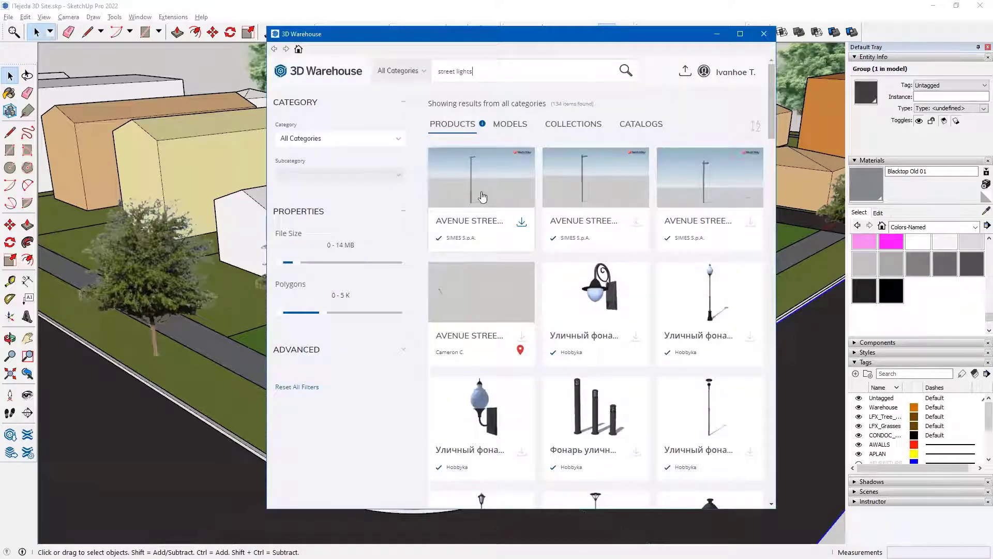
left_click(475, 197)
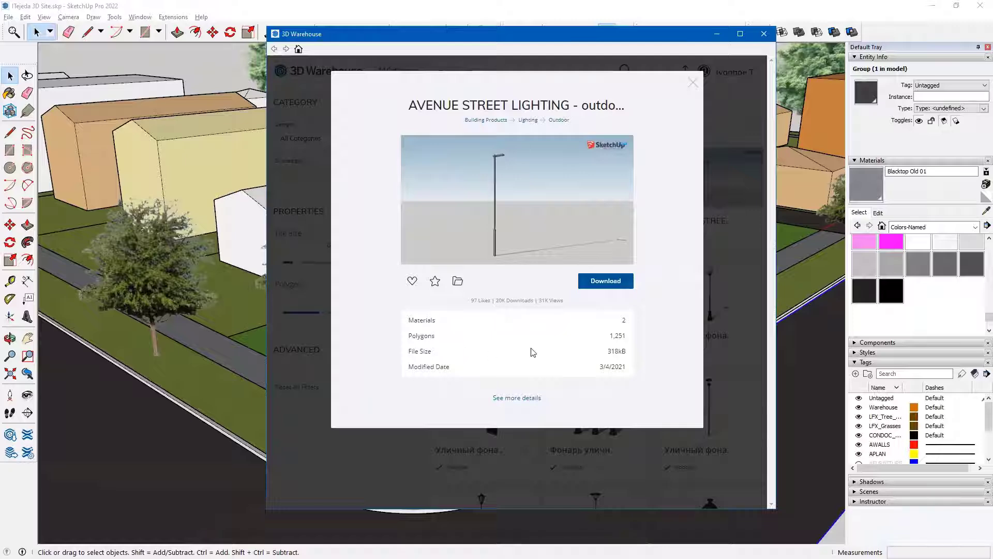
left_click(605, 281)
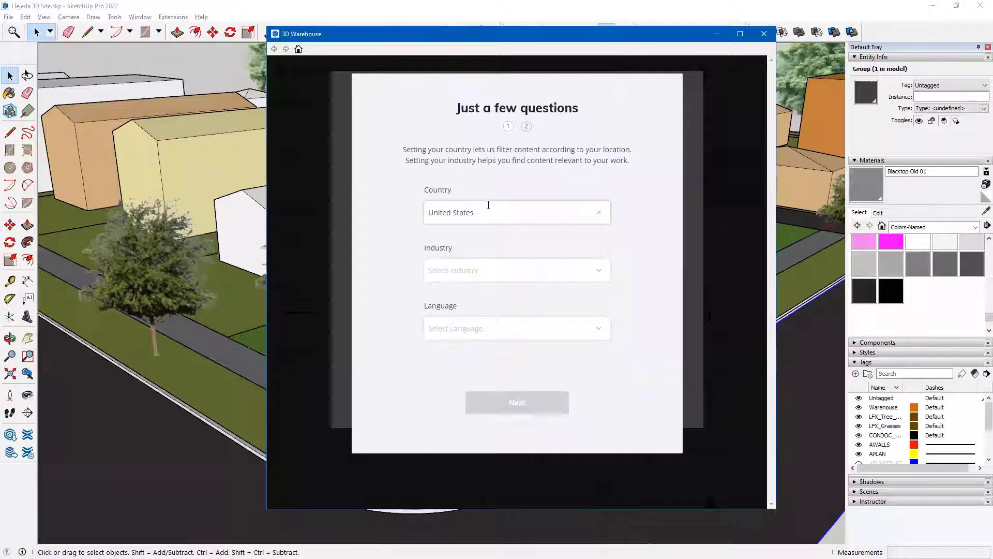
Complete the profile questions with industry Architecture, language English and the interest Architecture
left_click(496, 270)
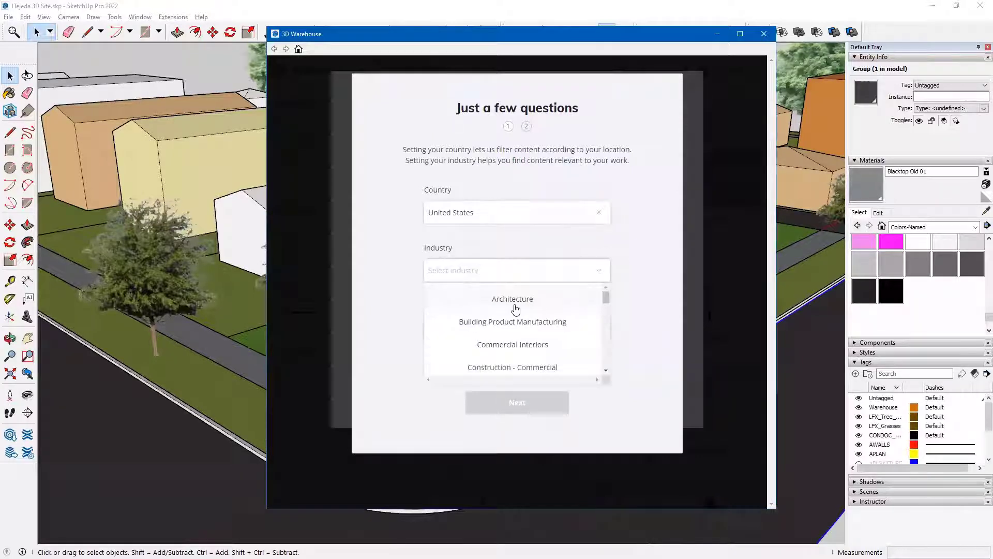
left_click(512, 298)
left_click(492, 326)
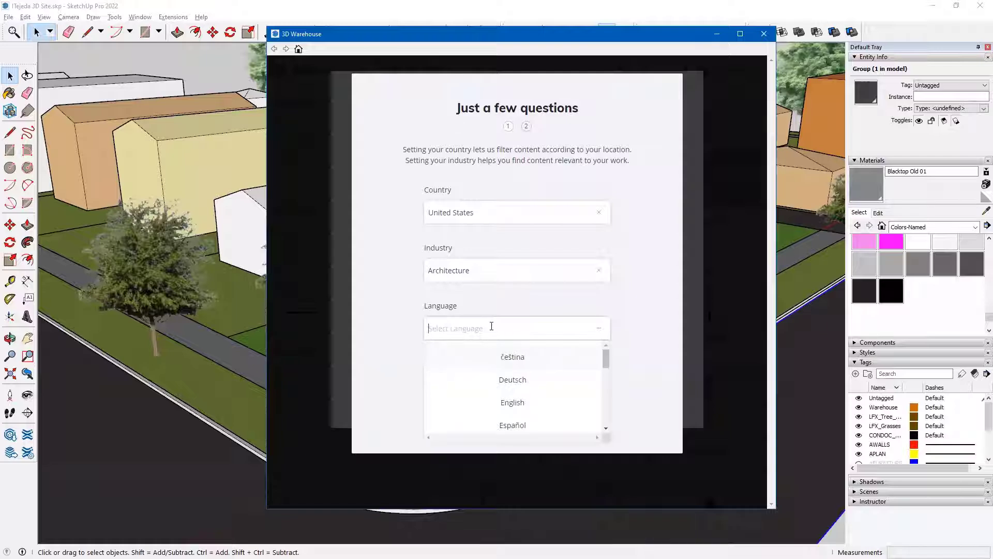
left_click(512, 403)
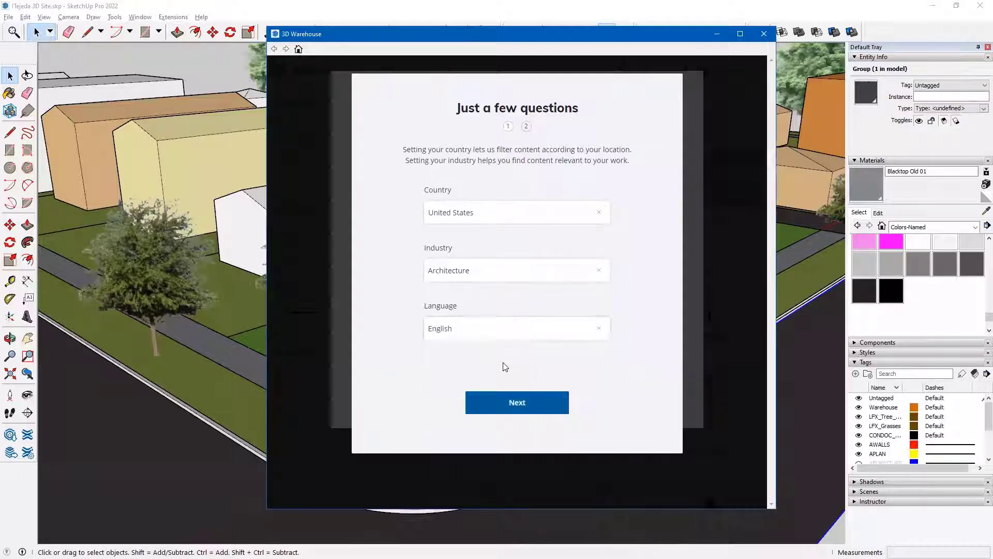
left_click(511, 405)
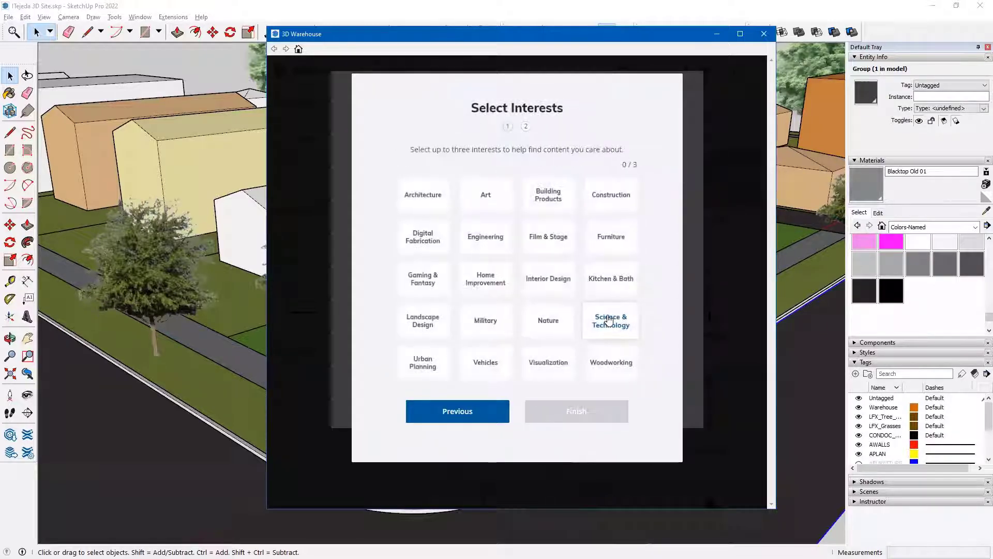
left_click(422, 200)
left_click(573, 414)
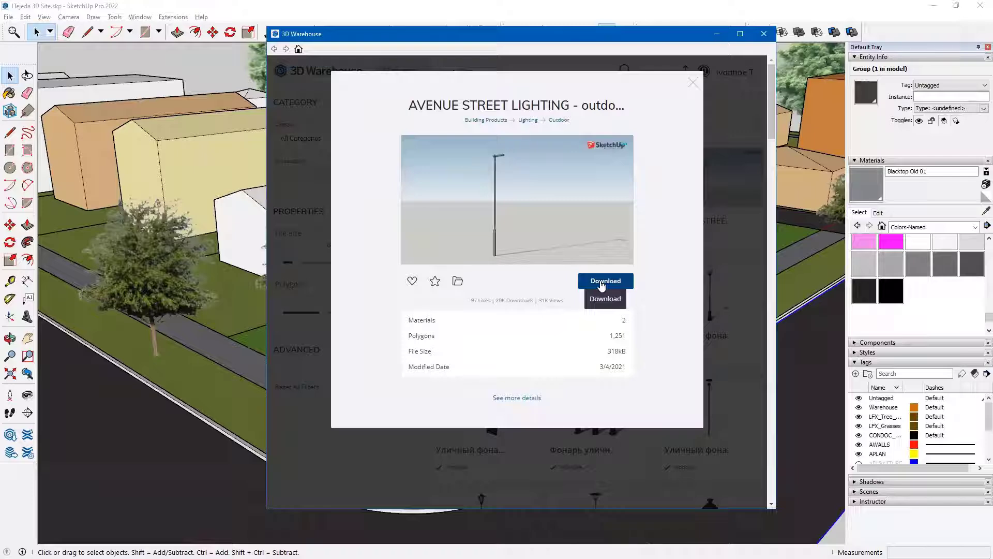
Load the AVENUE STREET LIGHTING lamp directly into the model and place it on the grass strip near the curb corner
left_click(601, 284)
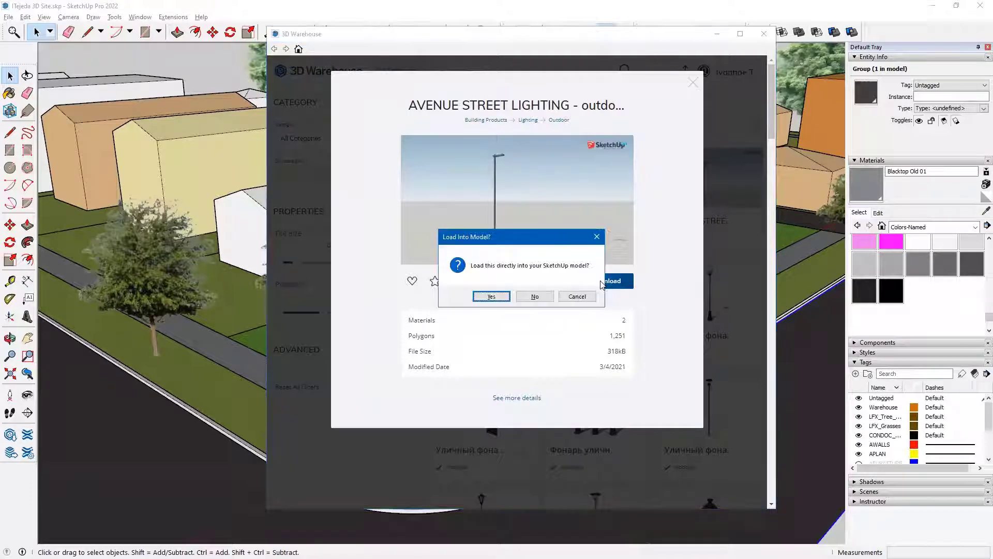
left_click(492, 296)
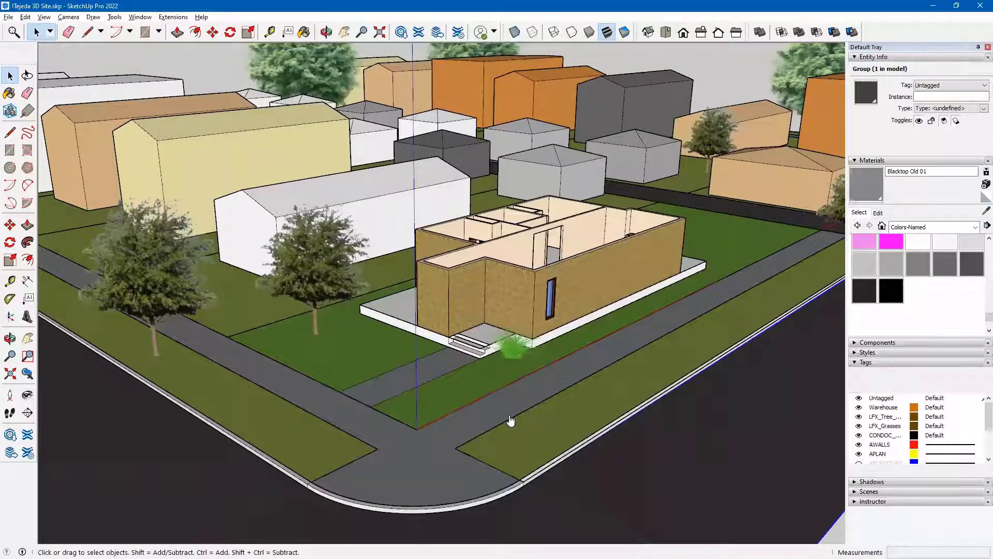
left_click(520, 466)
middle_click_drag(519, 445, 525, 323)
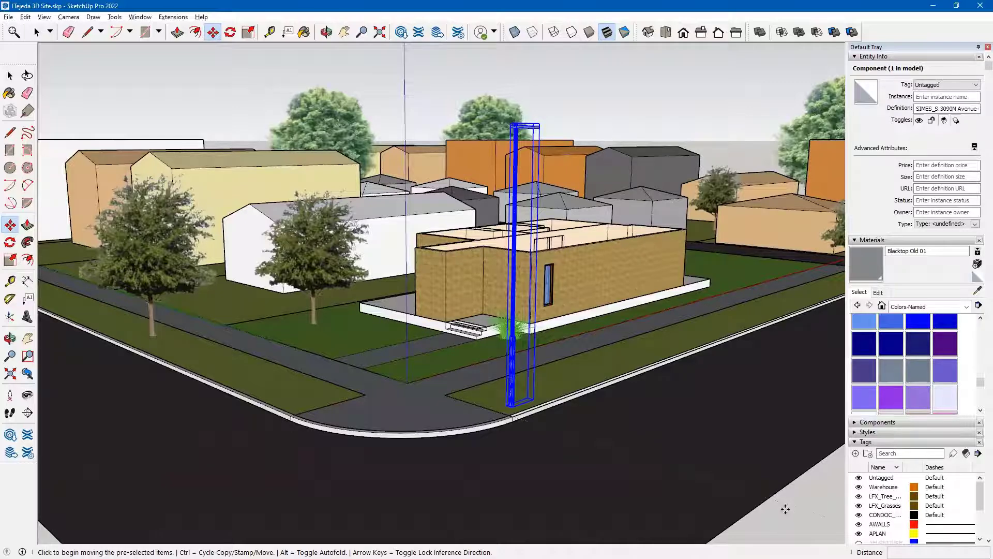
key("space")
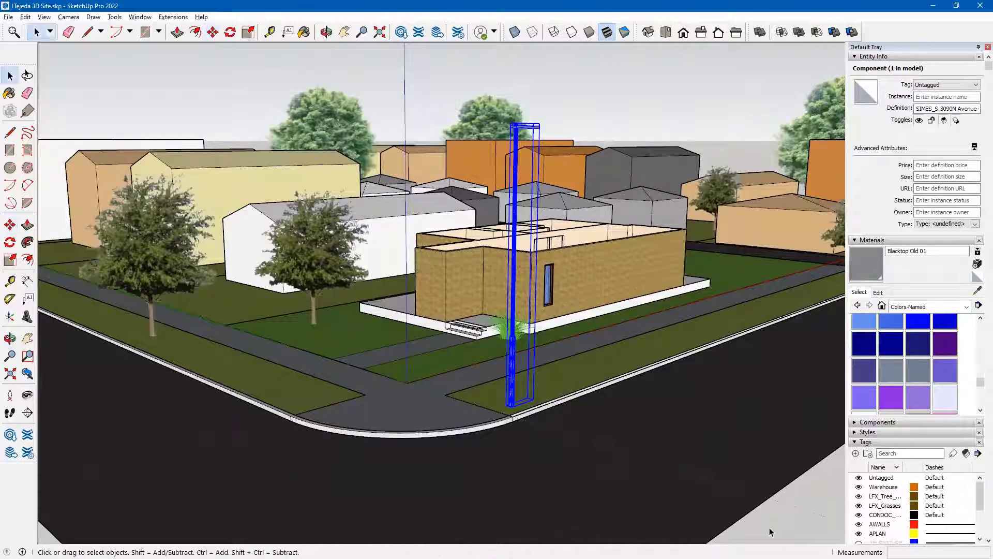
left_click(768, 527)
scroll(512, 349, "up", 5)
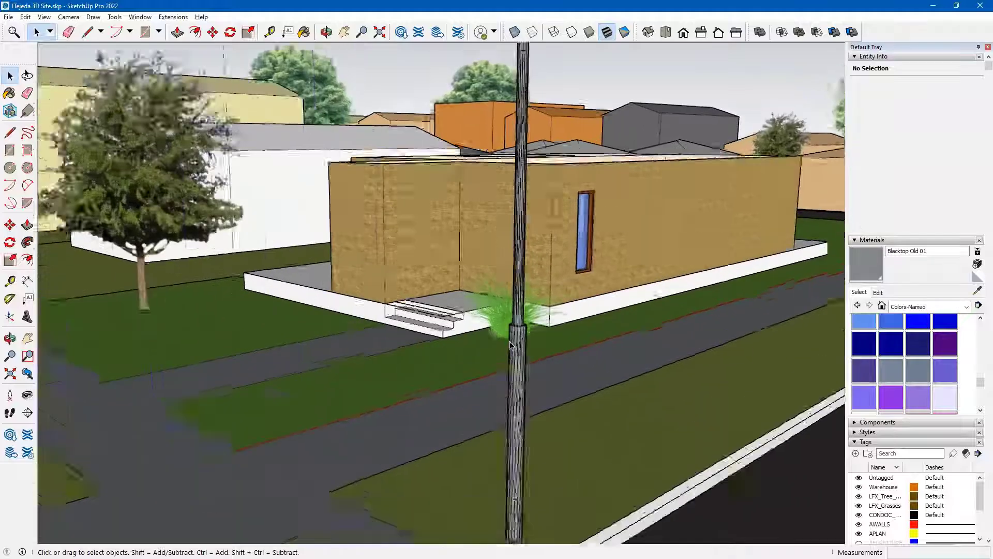
Undo the loading of the street light component on the grass strip near the curb corner
middle_click_drag(512, 349, 403, 404)
scroll(524, 259, "up", 3)
scroll(524, 259, "up", 2)
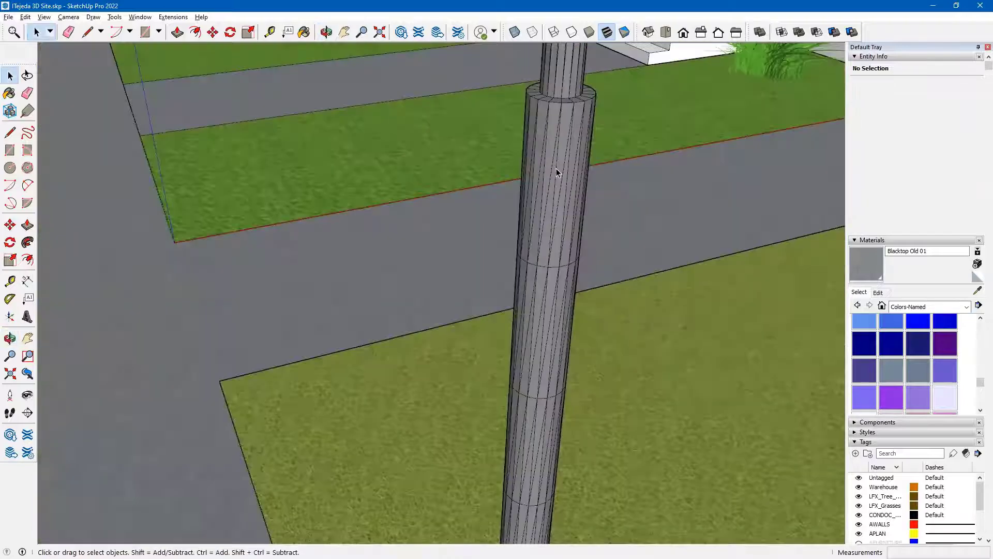
scroll(557, 169, "down", 10)
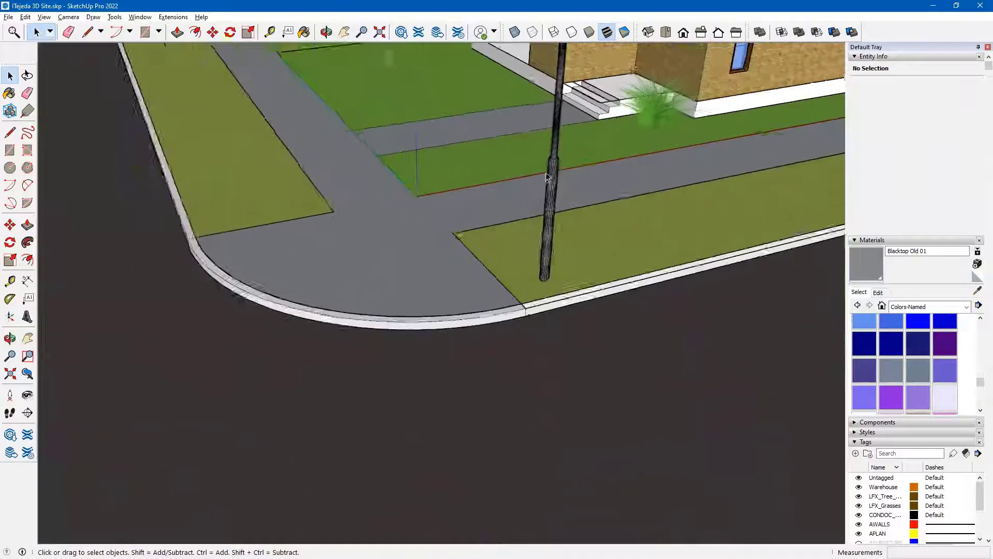
middle_click_drag(548, 199, 580, 309)
scroll(539, 295, "up", 5)
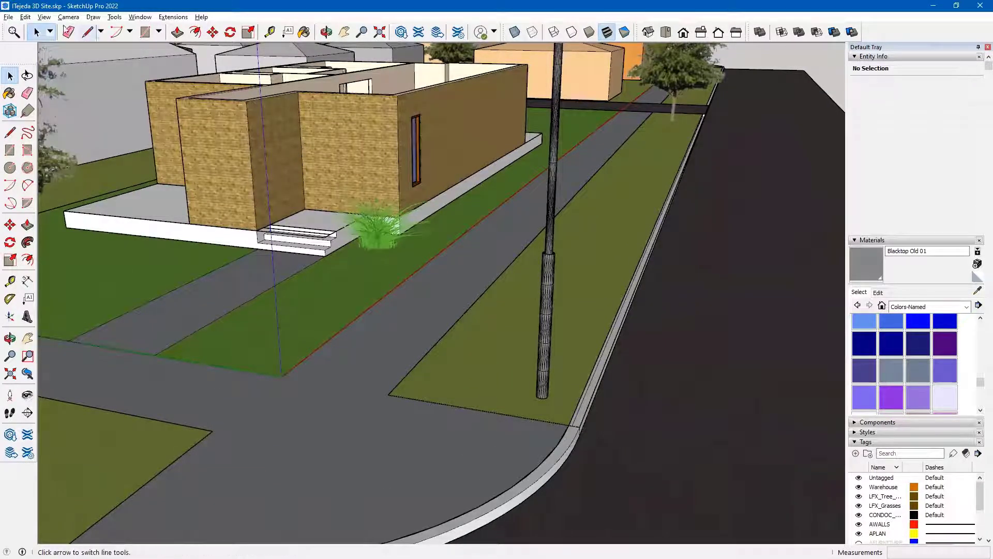
left_click(23, 19)
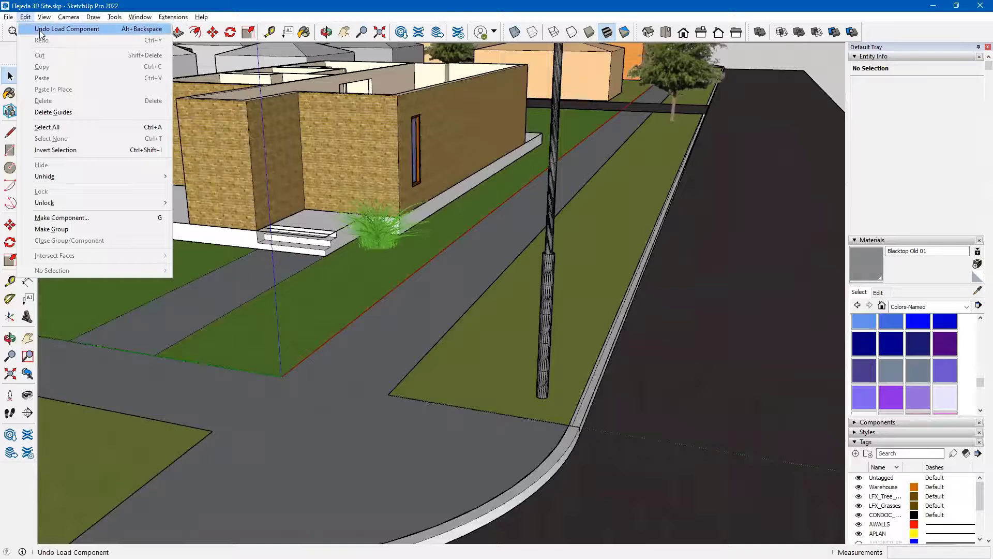
left_click(40, 30)
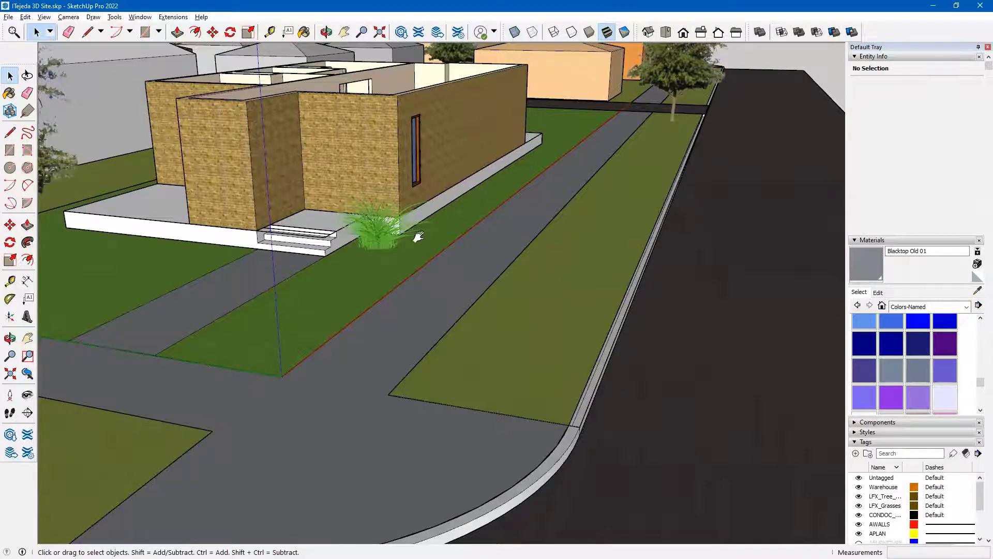
Draw a 40' by 40' square with the Line tool at the rear of the green lot, starting from its corner between the sidewalk and the road
middle_click_drag(414, 233, 476, 376)
scroll(577, 272, "down", 3)
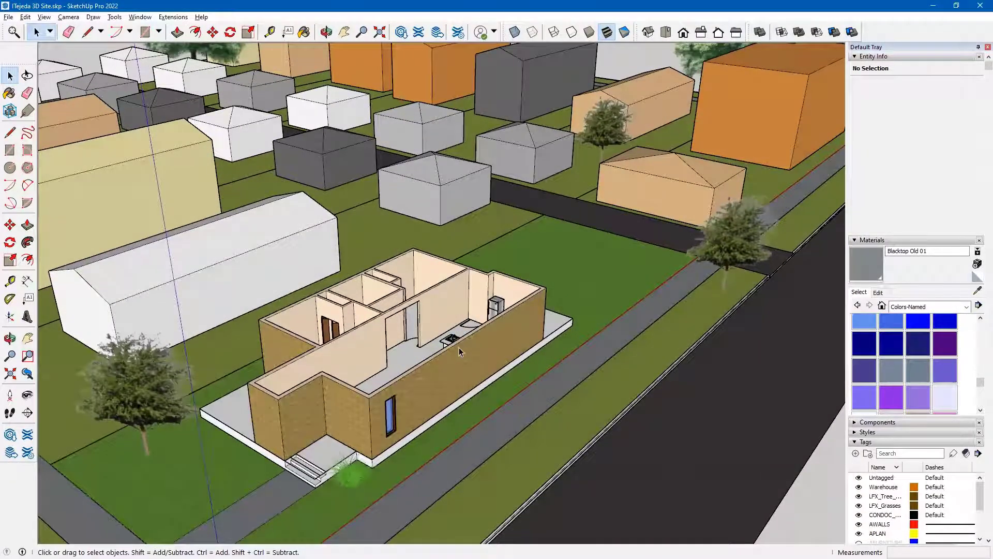
middle_click_drag(500, 305, 448, 376)
scroll(488, 374, "up", 5)
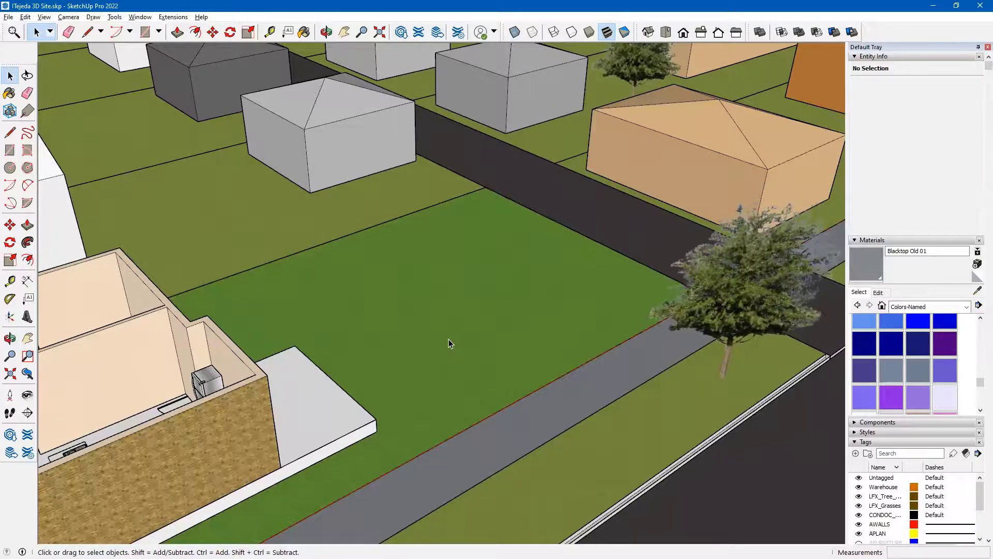
left_click(9, 134)
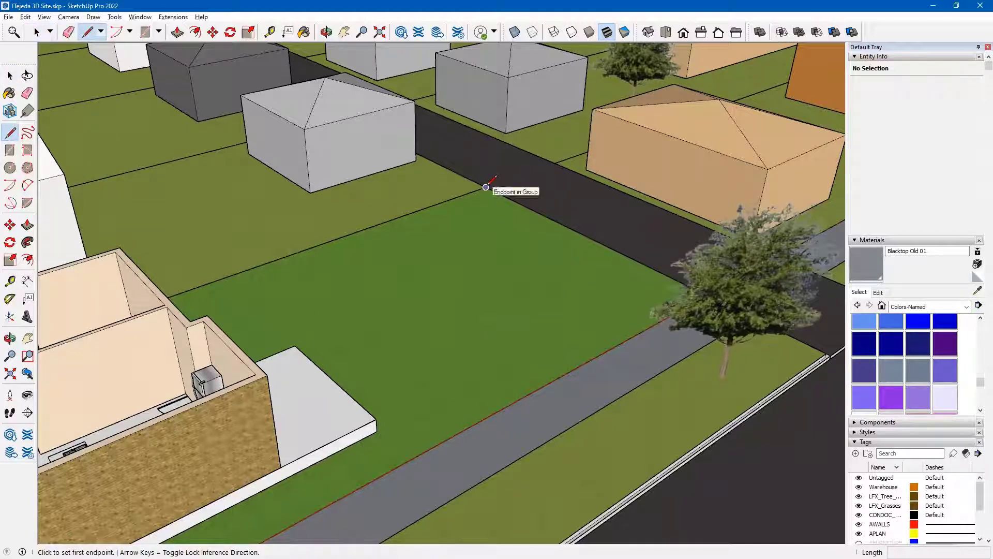
mouse_move(513, 266)
middle_mouse_down()
mouse_move(520, 304)
mouse_move(510, 355)
mouse_move(381, 374)
mouse_move(275, 371)
mouse_move(527, 359)
mouse_move(374, 377)
mouse_move(231, 337)
mouse_move(290, 362)
middle_mouse_up()
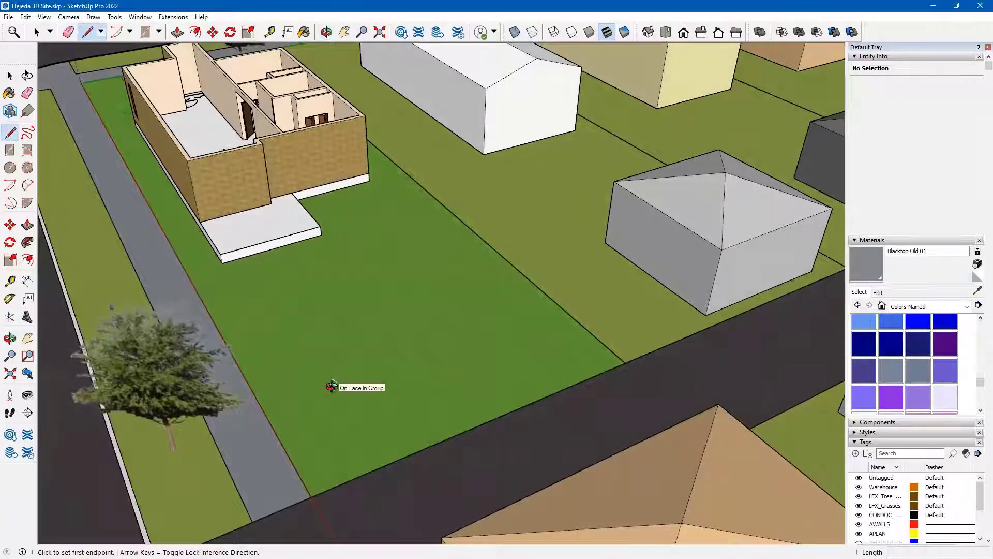
left_click(310, 497)
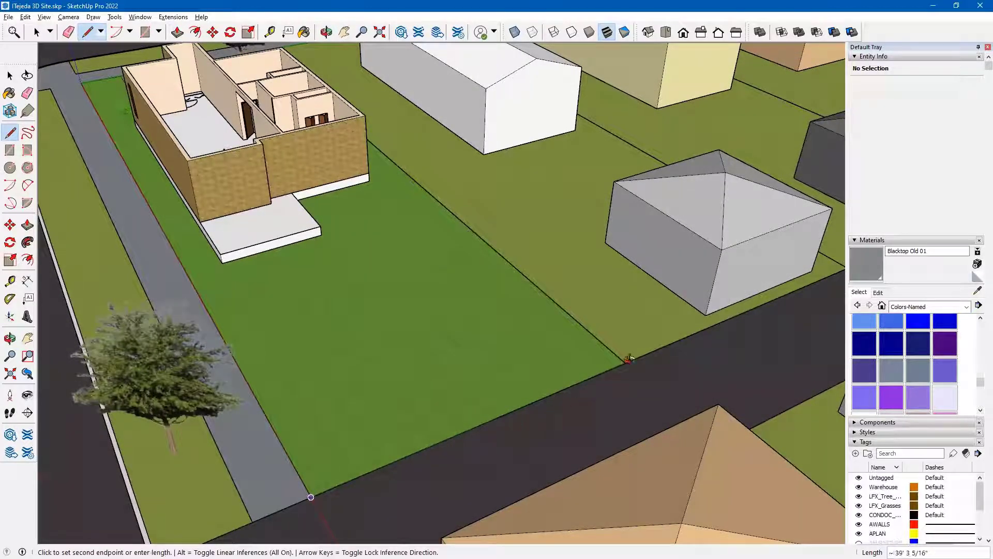
left_click(622, 362)
type("40'")
key("Return")
left_click(197, 289)
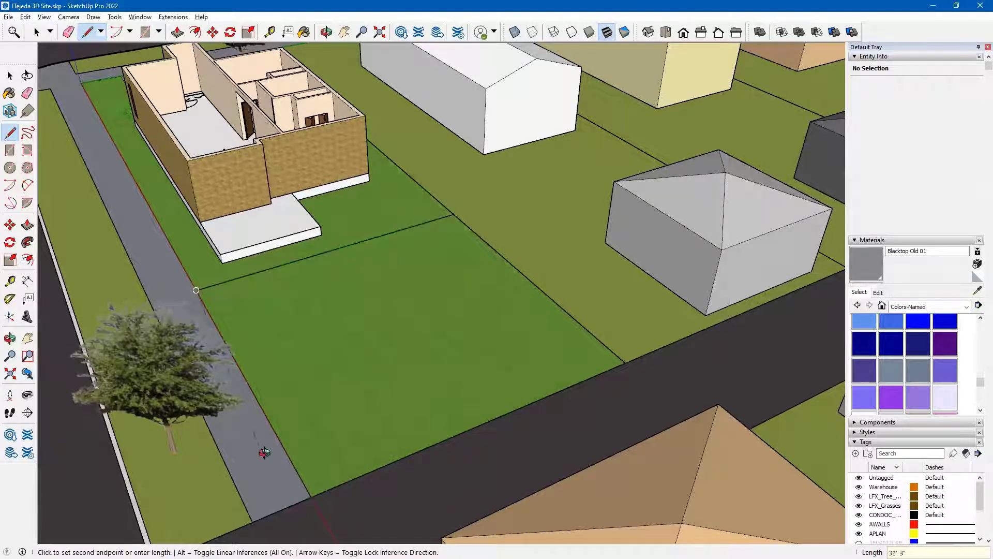
left_click(309, 493)
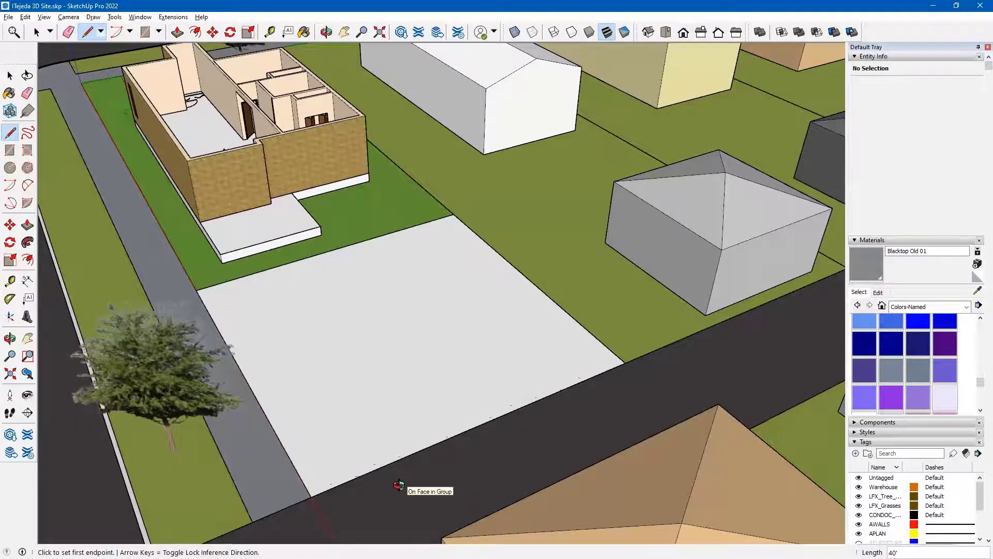
Hide the green lot group surrounding the building
key("space")
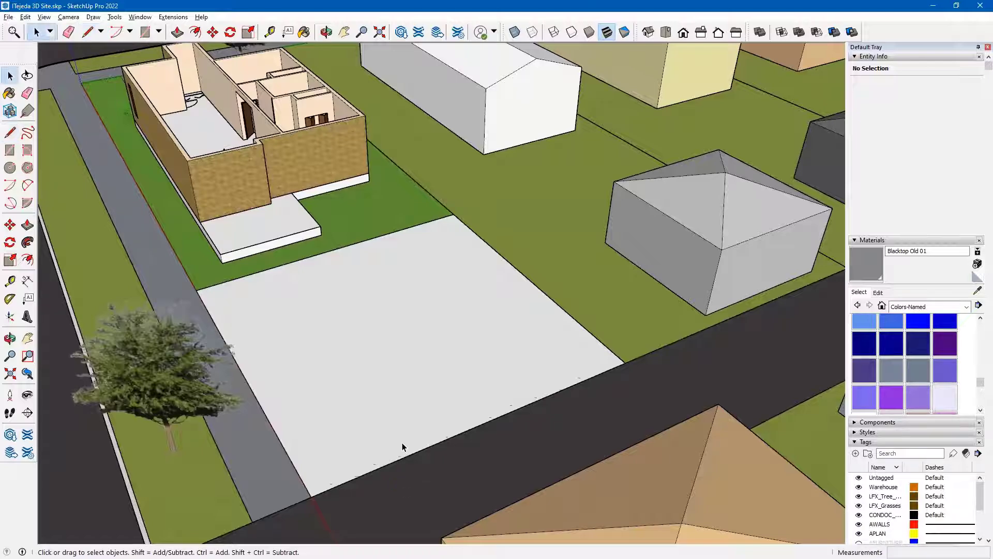
mouse_move(324, 384)
middle_mouse_down()
mouse_move(330, 395)
mouse_move(392, 370)
mouse_move(388, 348)
mouse_move(317, 399)
middle_mouse_up()
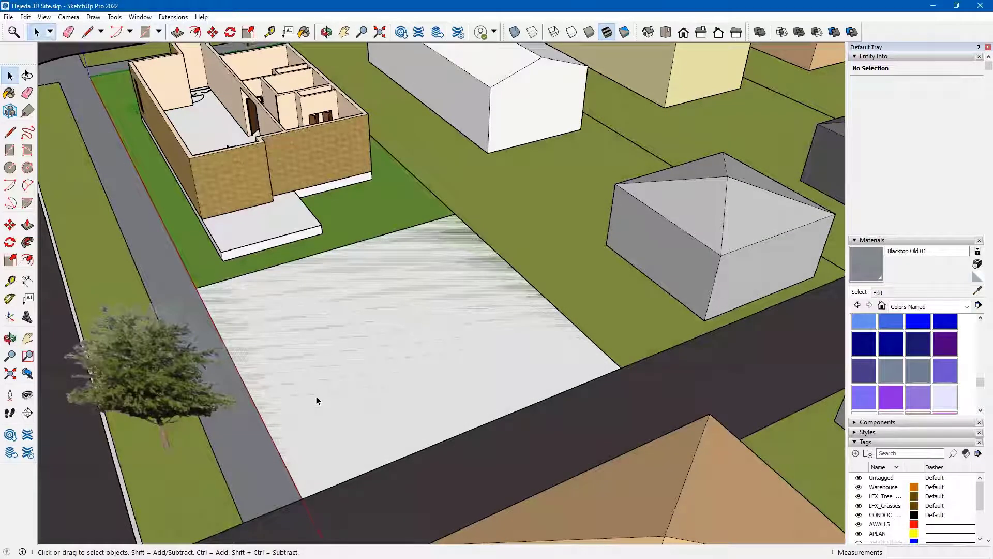
left_click(381, 209)
right_click(380, 207)
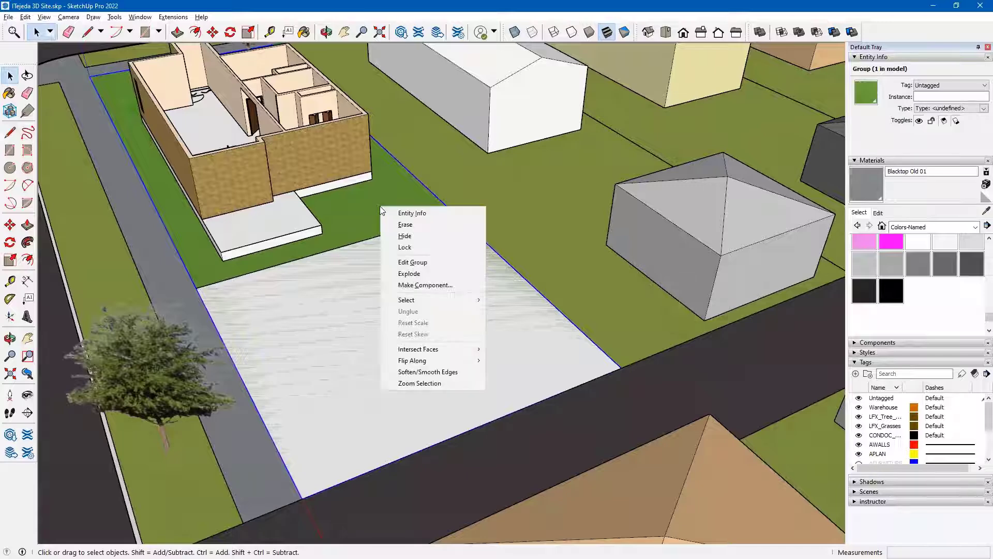
left_click(401, 236)
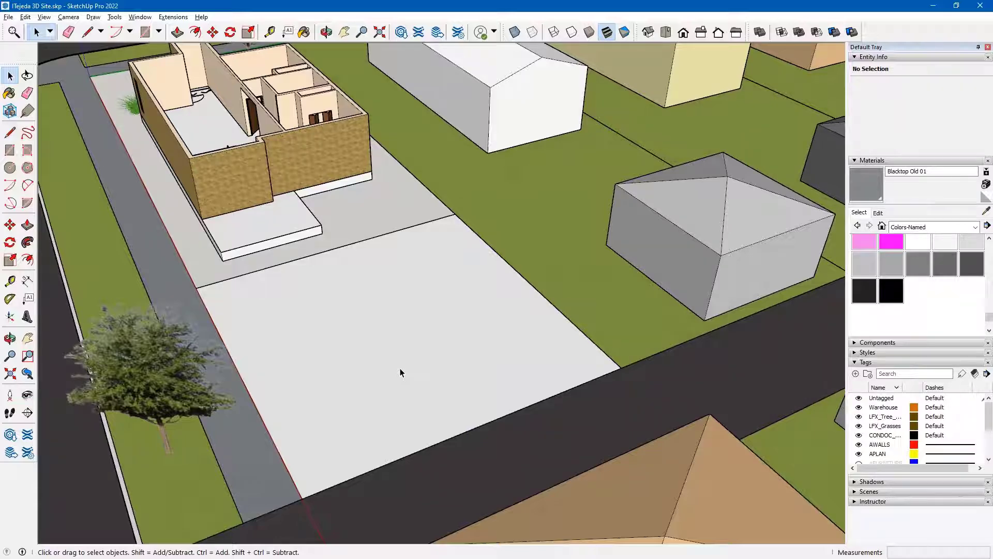
Offset the edges of the 40' square face inward by 2"
left_click(334, 342)
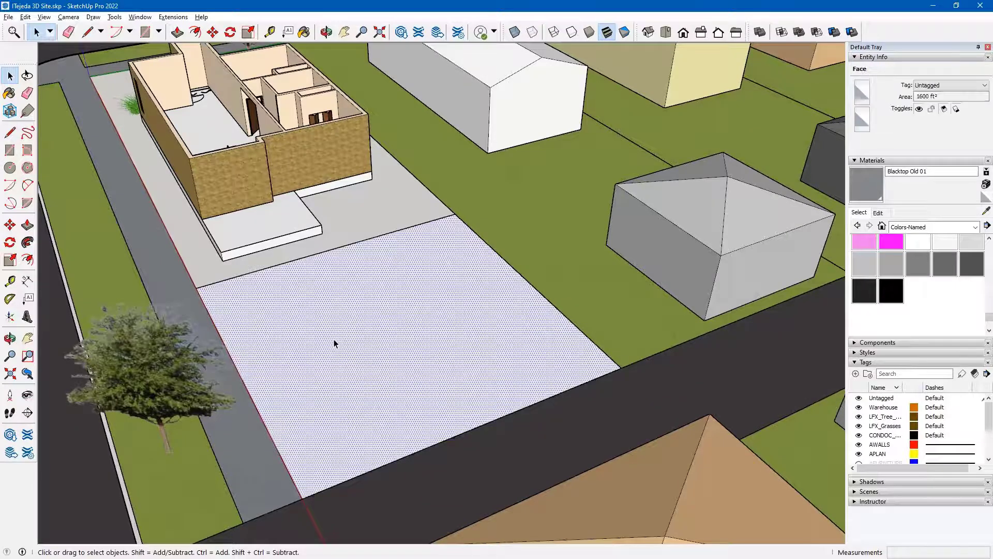
scroll(346, 354, "up", 2)
middle_click_drag(347, 355, 352, 272)
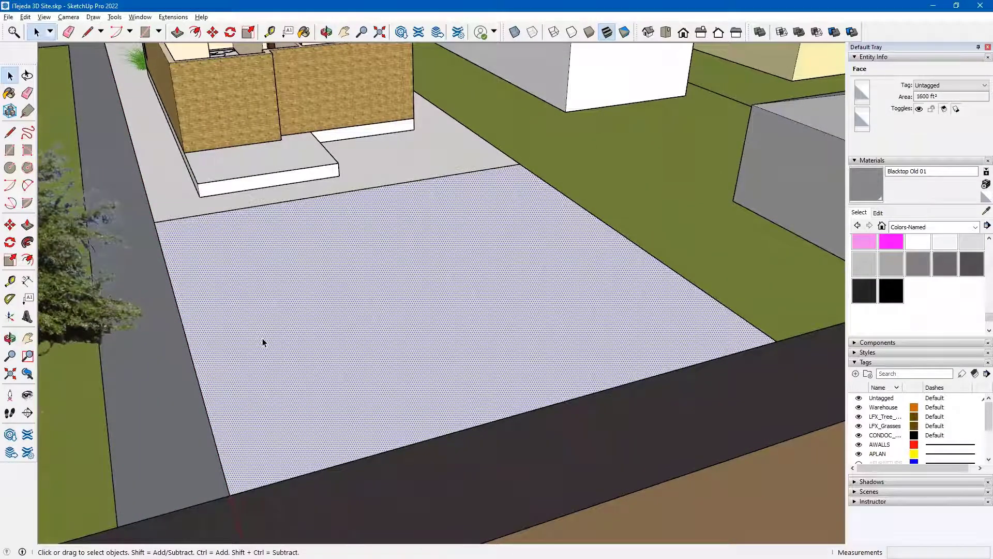
left_click(29, 261)
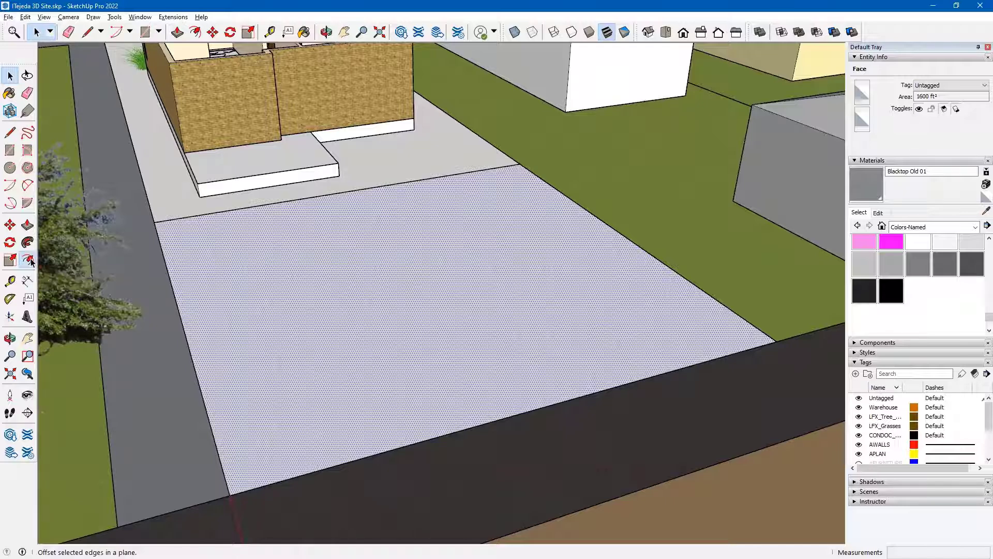
left_click(210, 422)
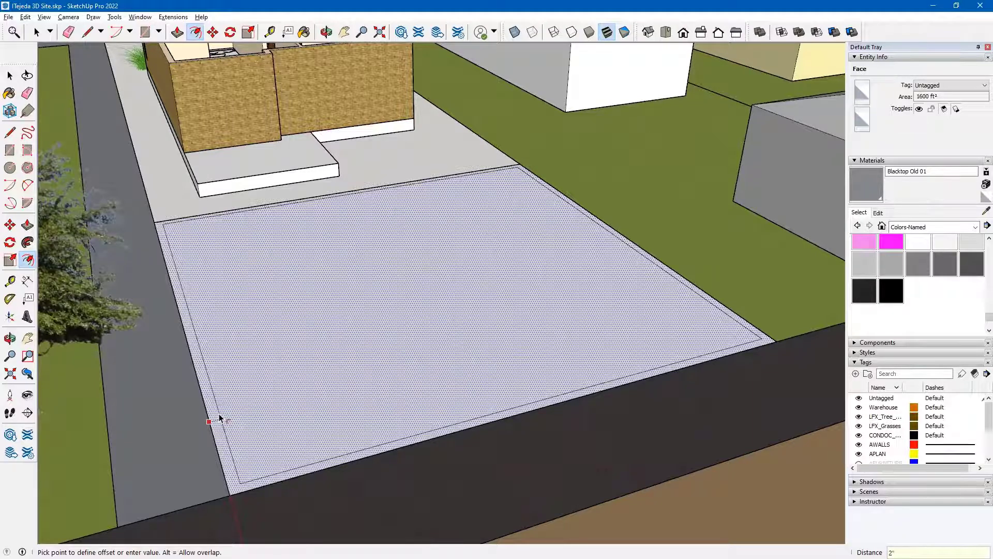
key("Return")
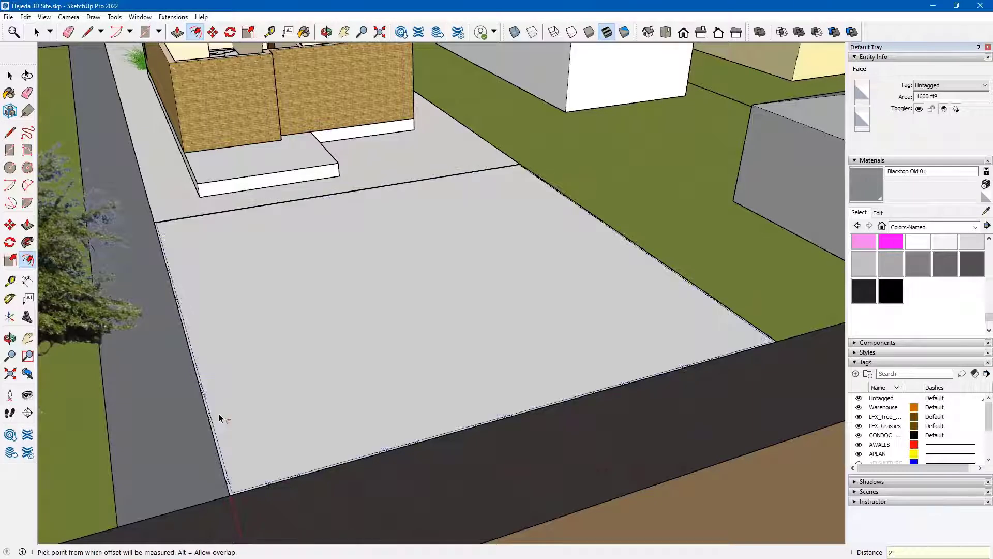
Offset the inner face of the square inward by another 2" to form a second border strip
scroll(237, 496, "up", 3)
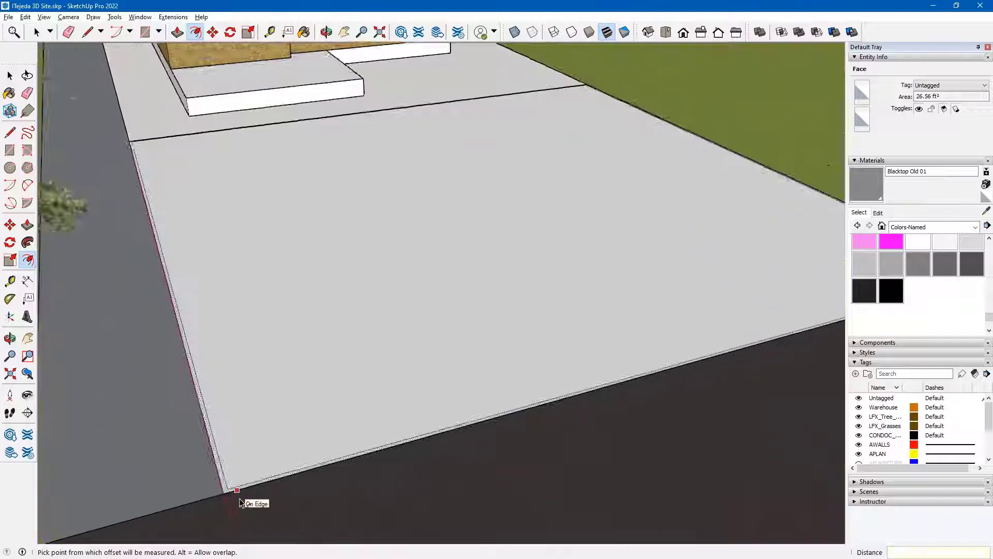
scroll(237, 492, "up", 2)
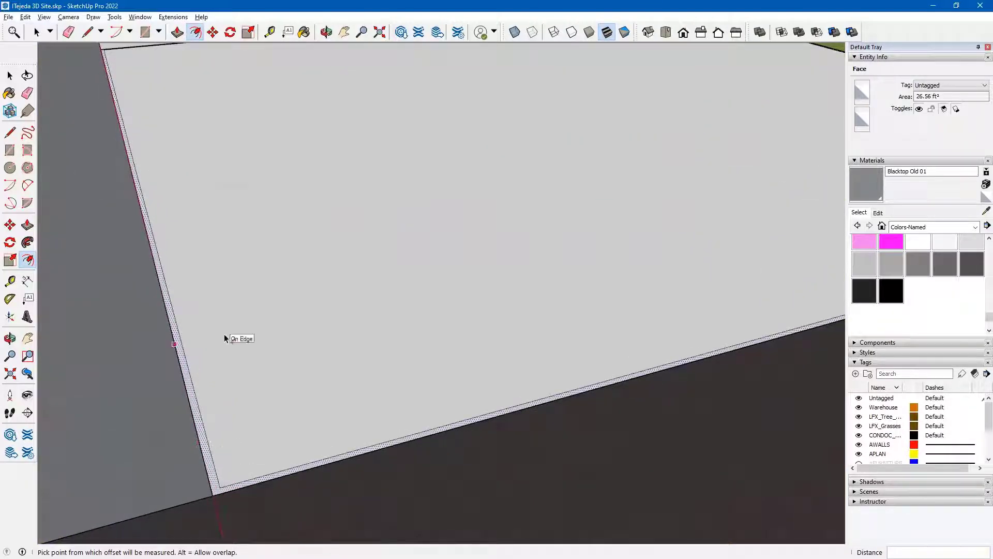
key("space")
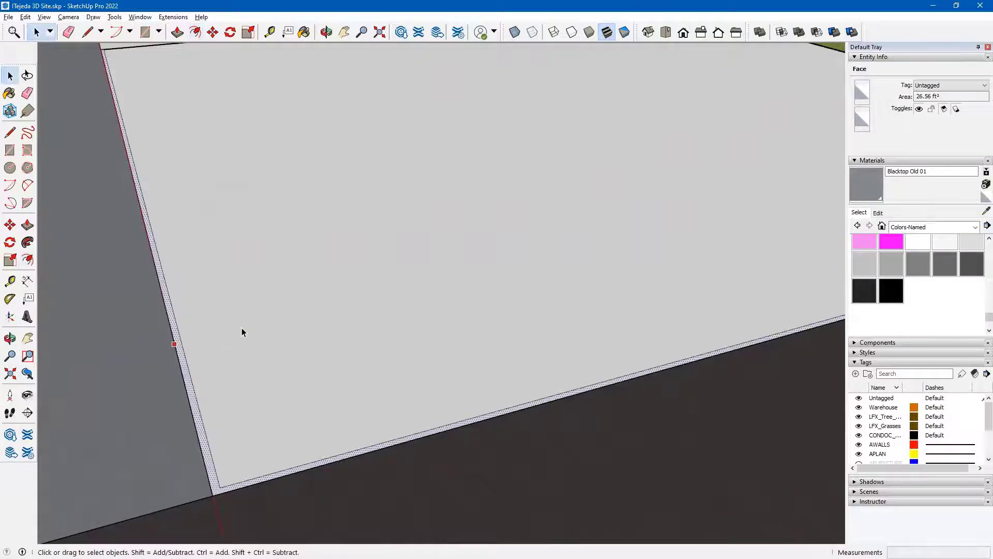
left_click(242, 330)
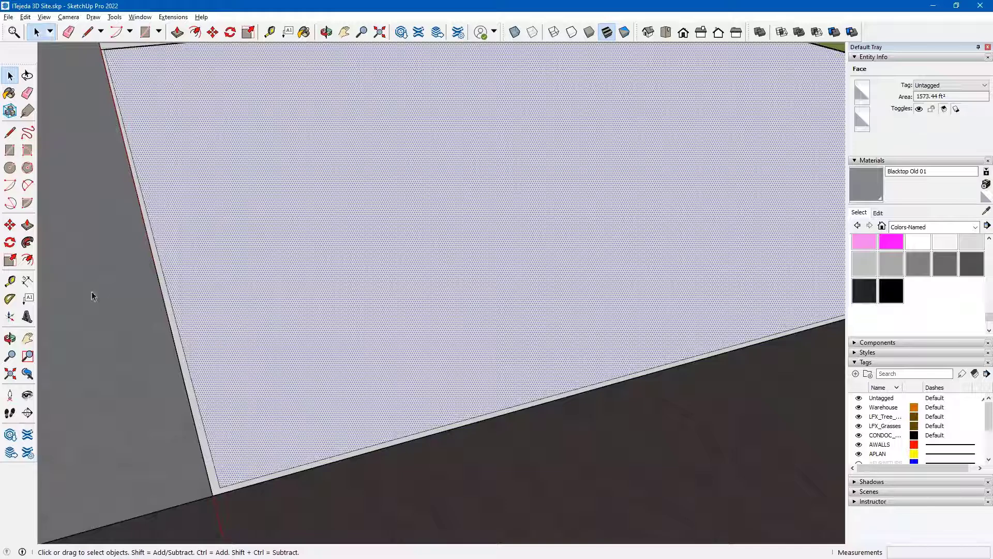
left_click(27, 260)
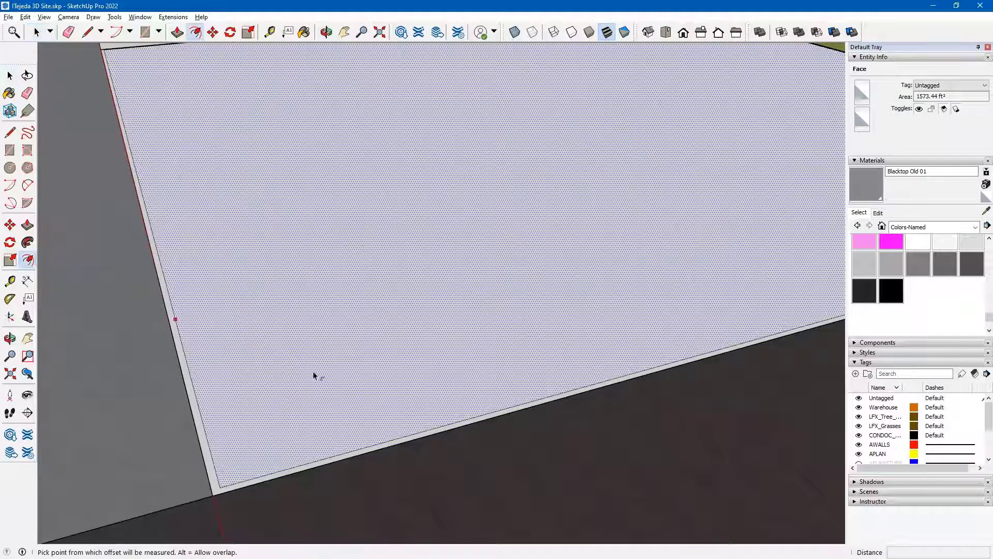
left_click(199, 398)
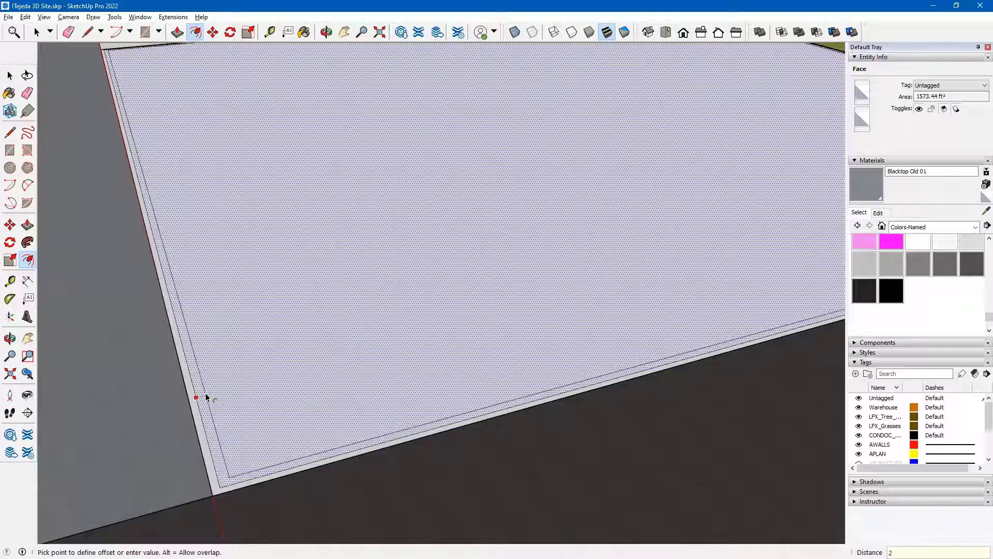
key("Return")
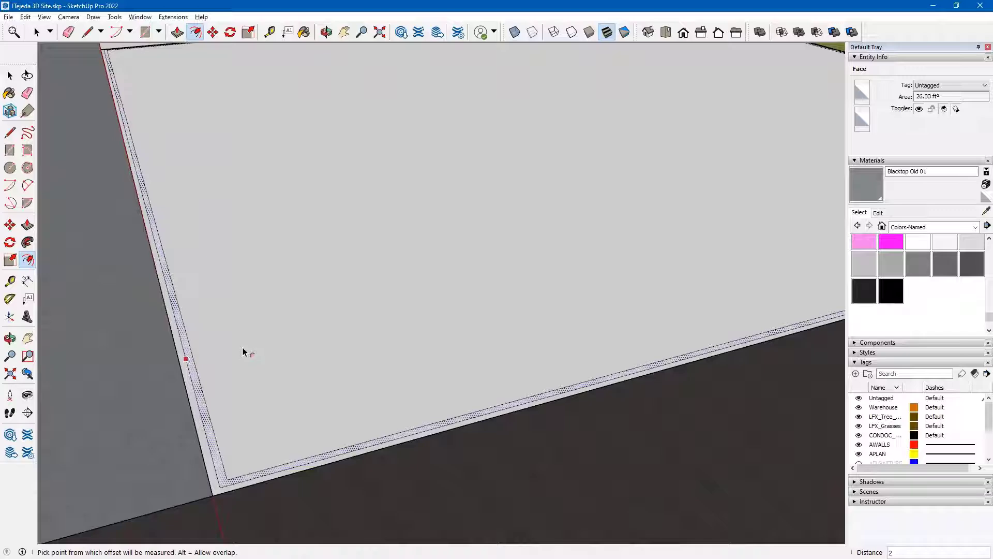
key("space")
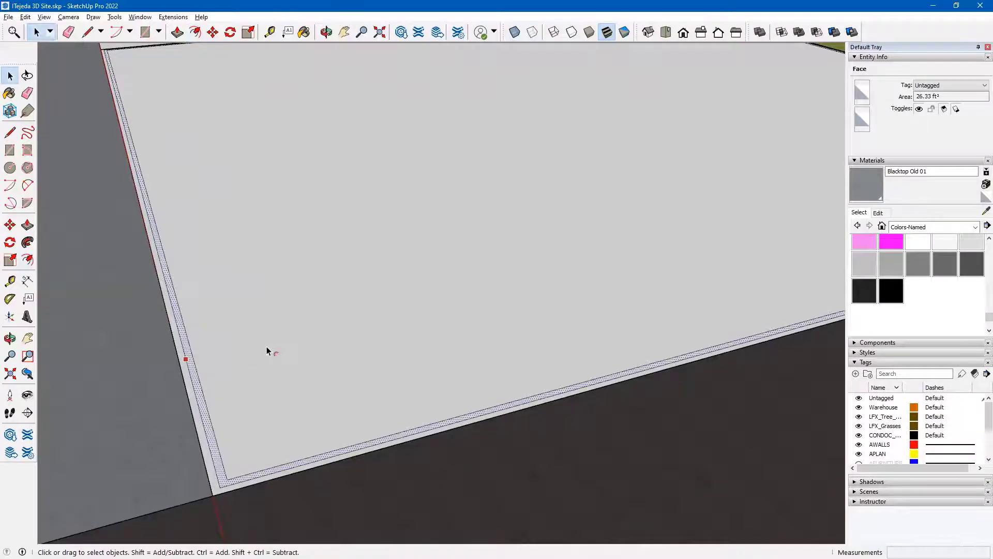
Delete the square's large inner face and its outermost border strip face, keeping only the middle strip
left_click(268, 351)
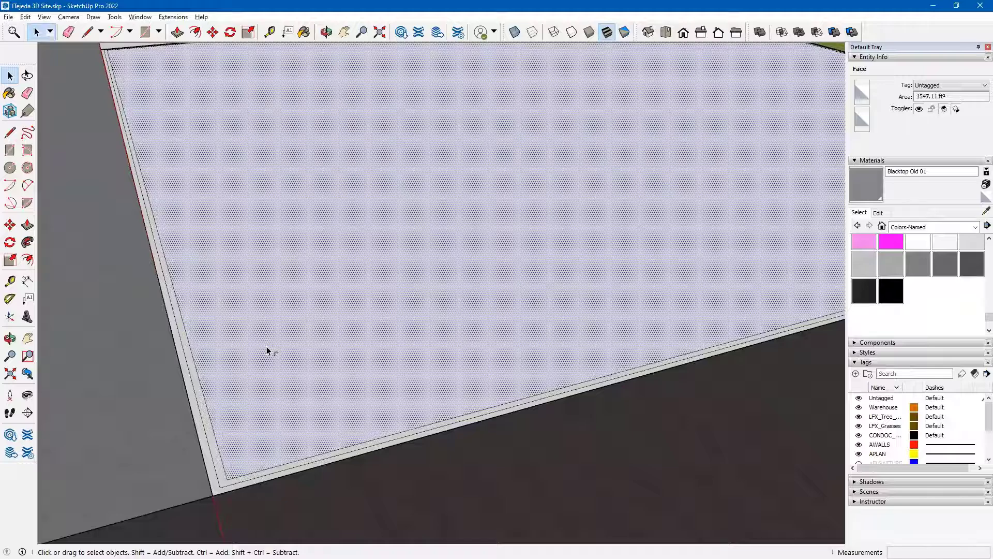
scroll(266, 346, "down", 5)
middle_click_drag(262, 346, 330, 327)
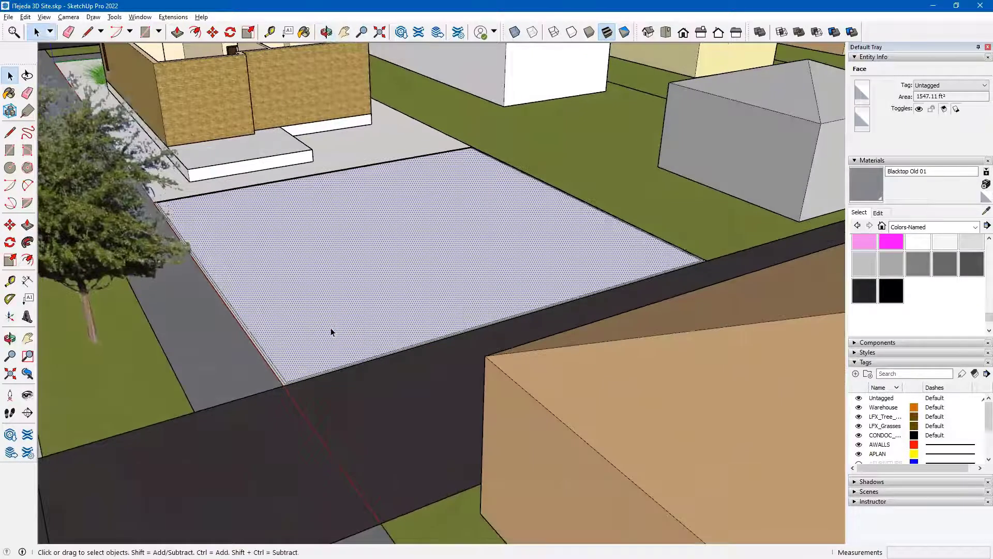
scroll(331, 328, "down", 3)
left_click(101, 396)
scroll(306, 310, "up", 2)
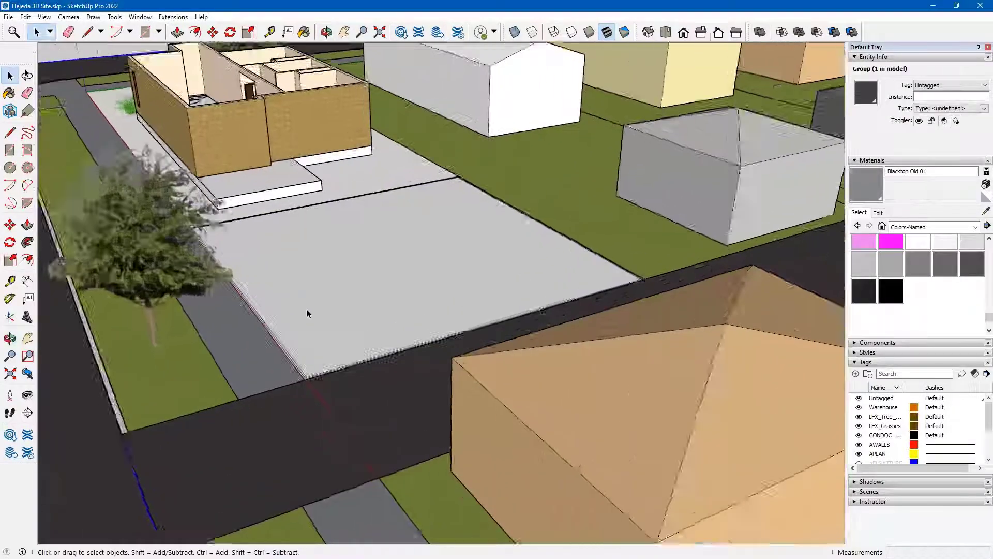
scroll(306, 313, "up", 4)
middle_click_drag(326, 471, 388, 315)
scroll(389, 324, "up", 3)
left_click(374, 337)
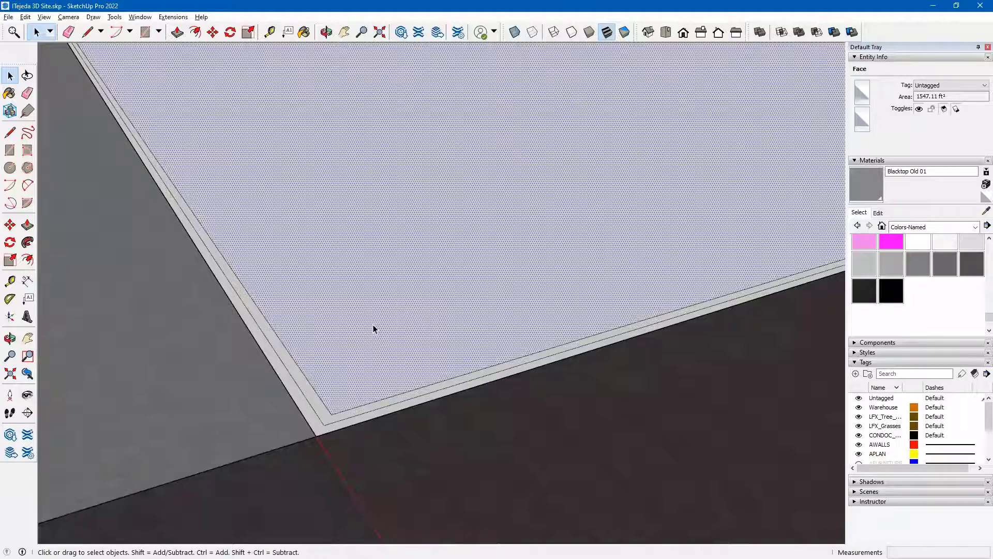
key("ctrl+t")
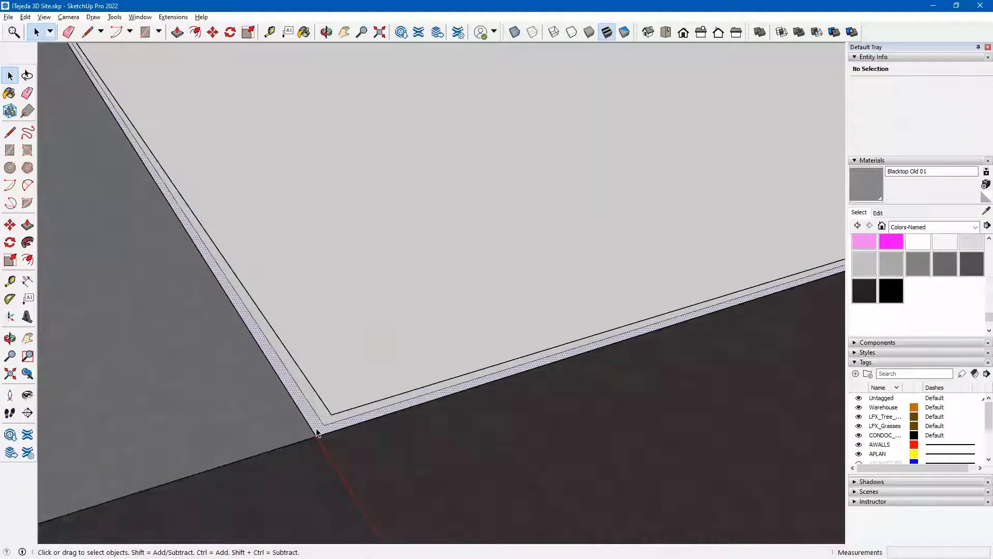
left_click(317, 432)
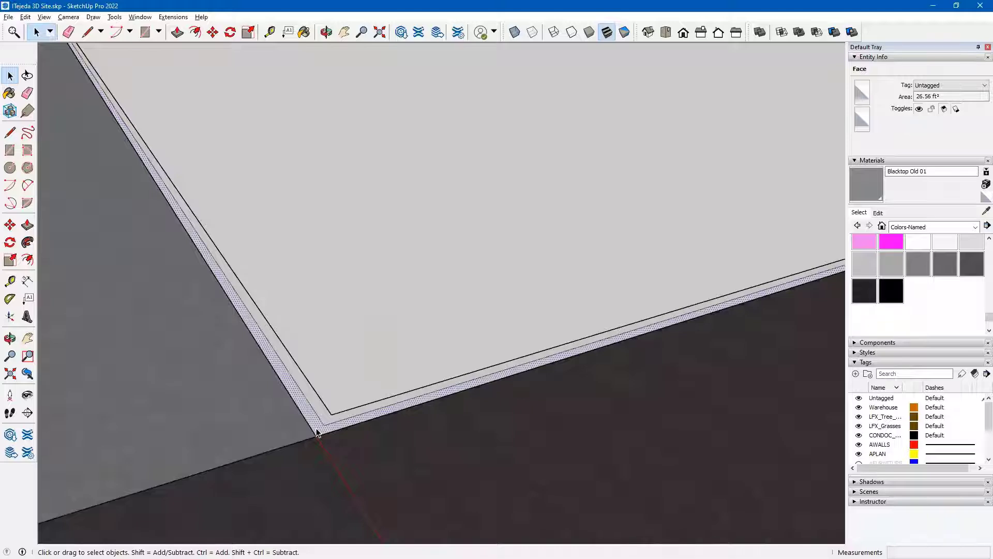
key("ctrl+t")
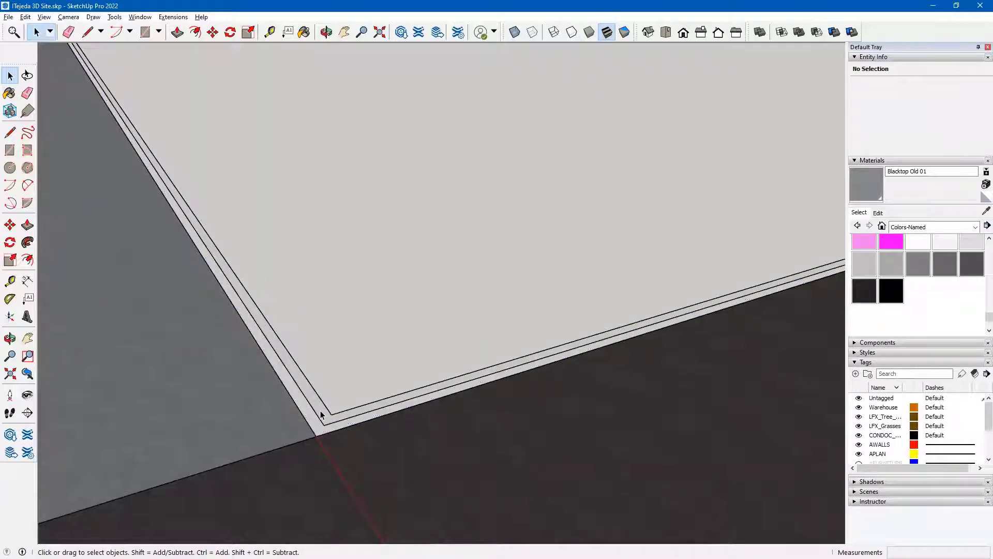
Push/Pull the remaining border strip up 6' to form walls around the square
left_click(320, 413)
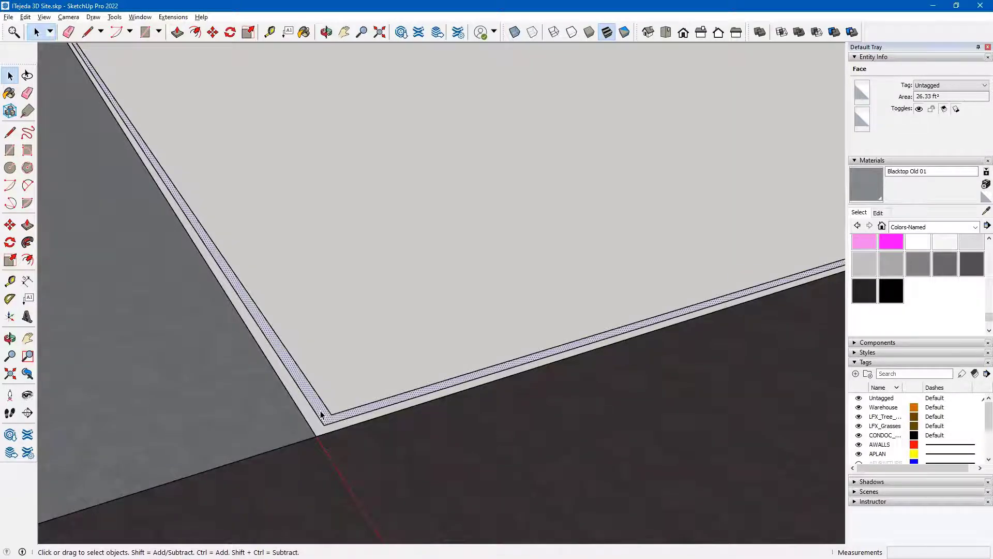
key("p")
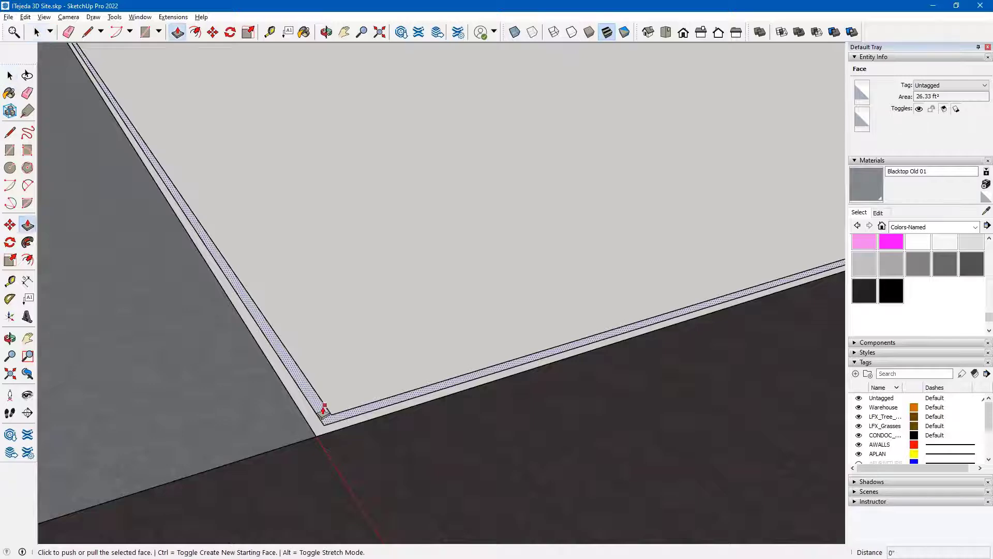
left_click(324, 408)
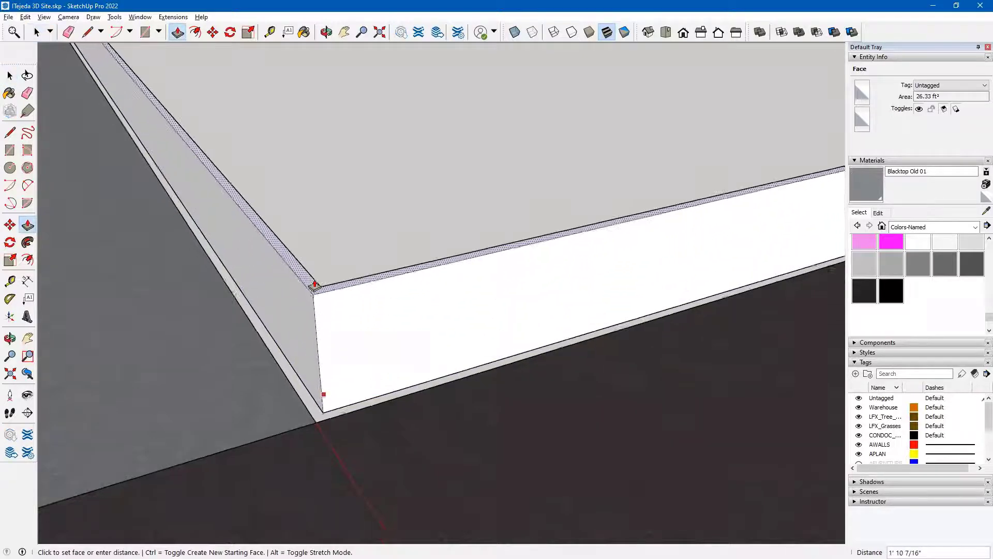
scroll(315, 285, "down", 4)
middle_click_drag(321, 295, 372, 454)
scroll(359, 417, "down", 2)
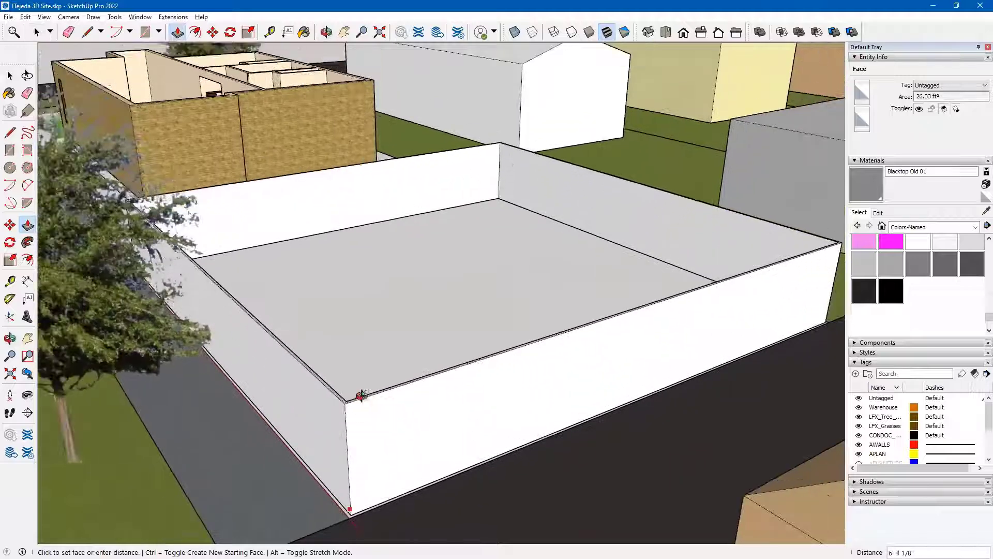
type("6'")
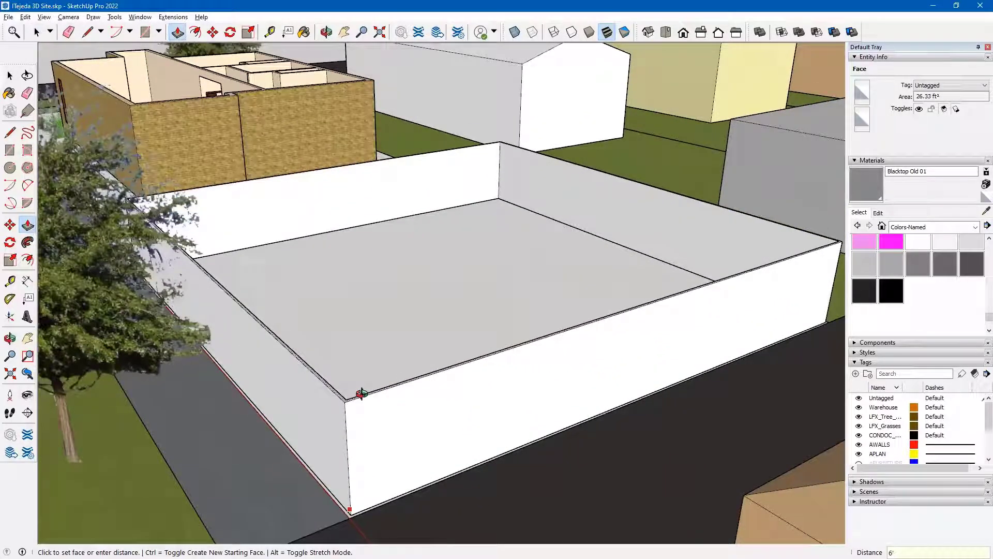
key("Return")
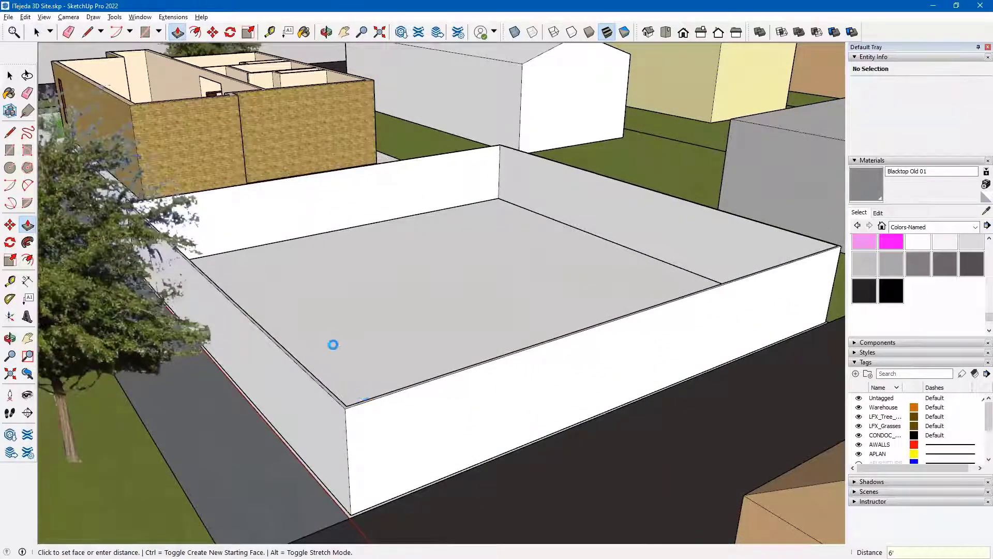
Push the inner face of the wall section nearest the building outward by 2" to remove its thickness
middle_click_drag(333, 343, 405, 432)
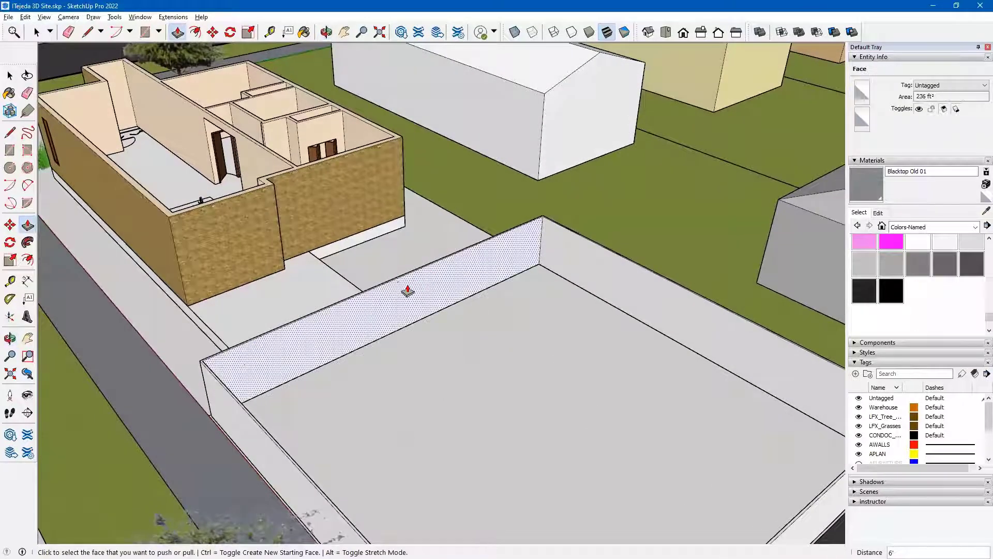
scroll(222, 360, "up", 5)
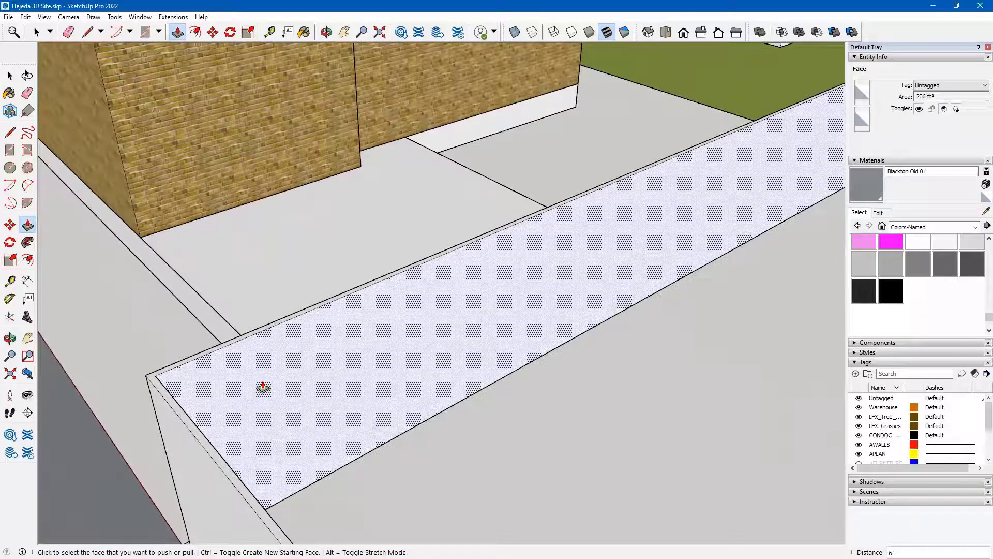
left_click(263, 386)
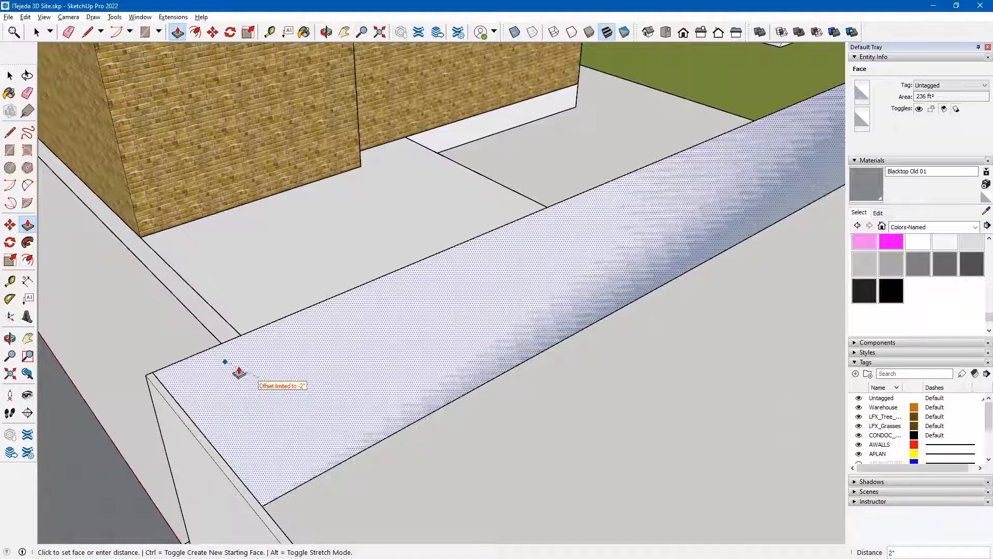
middle_click_drag(191, 325, 610, 342)
left_click(436, 402)
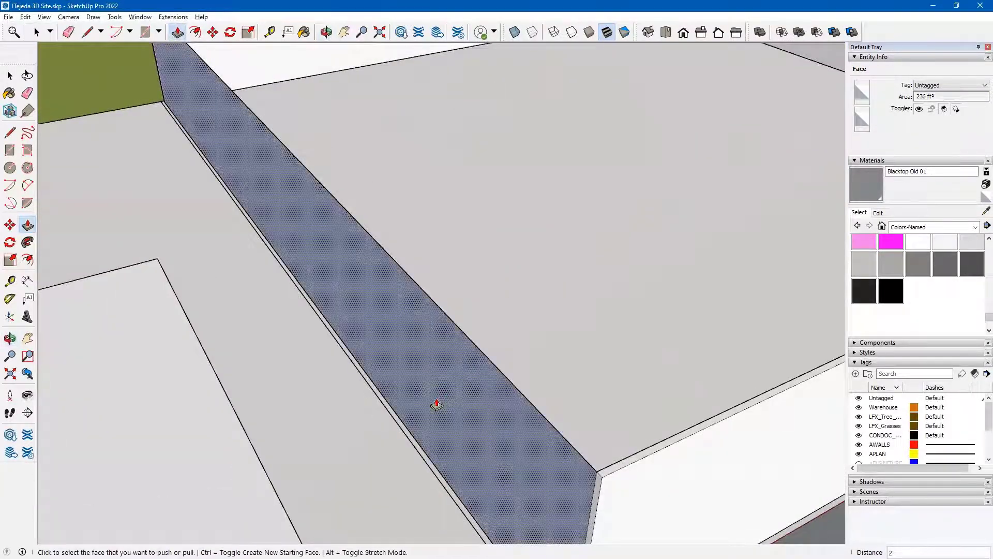
Erase the top edge of the leftover face on the building side to open up the enclosure
middle_click_drag(470, 394, 443, 368)
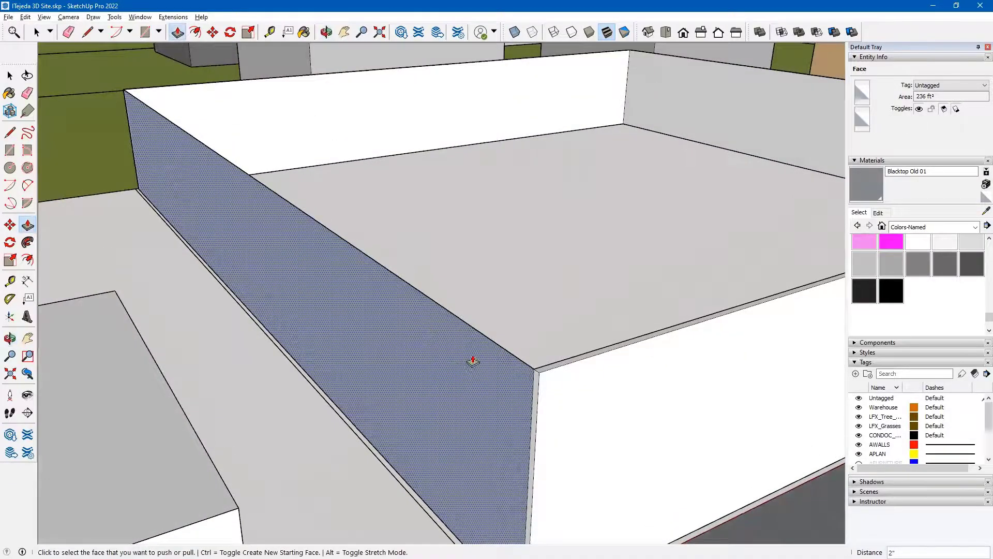
key("e")
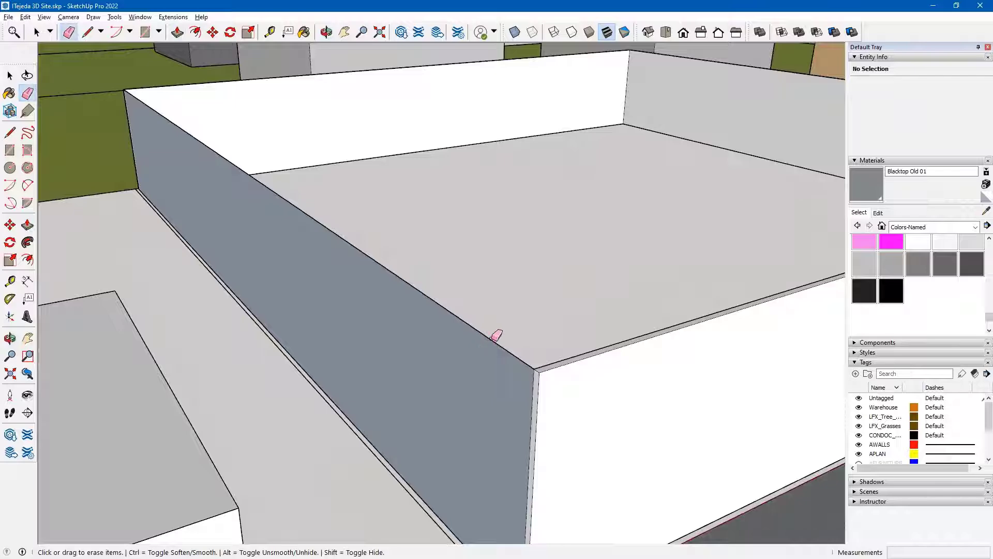
left_click(497, 336)
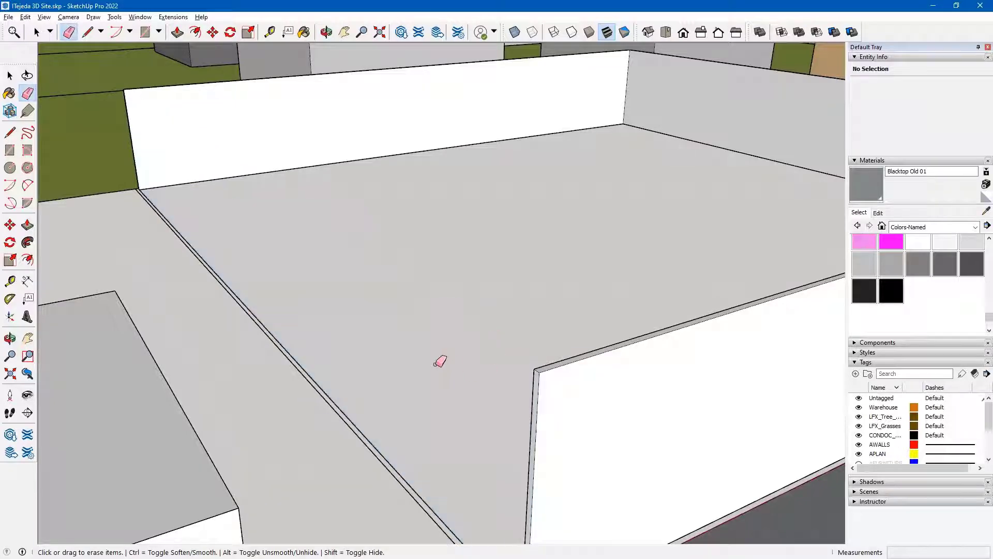
Erase the leftover inner ground edge along the open side between the two wall ends
scroll(442, 372, "down", 2)
scroll(442, 371, "down", 3)
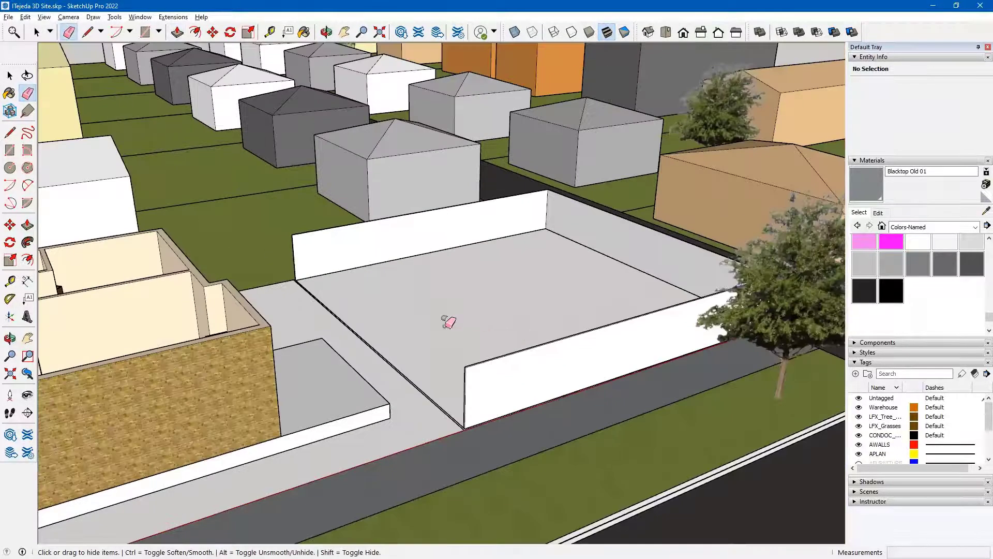
middle_click_drag(448, 317, 389, 332)
scroll(439, 497, "up", 5)
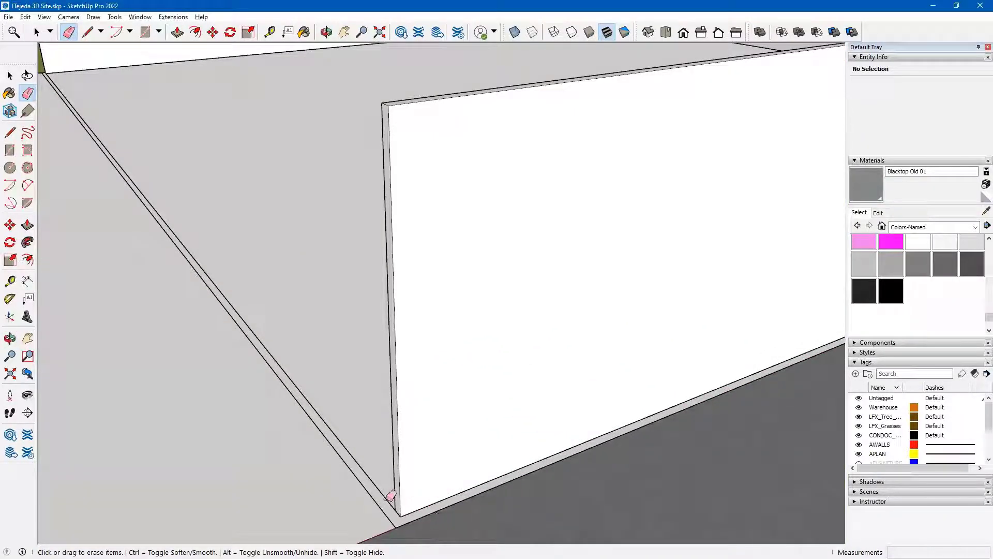
left_click(385, 495)
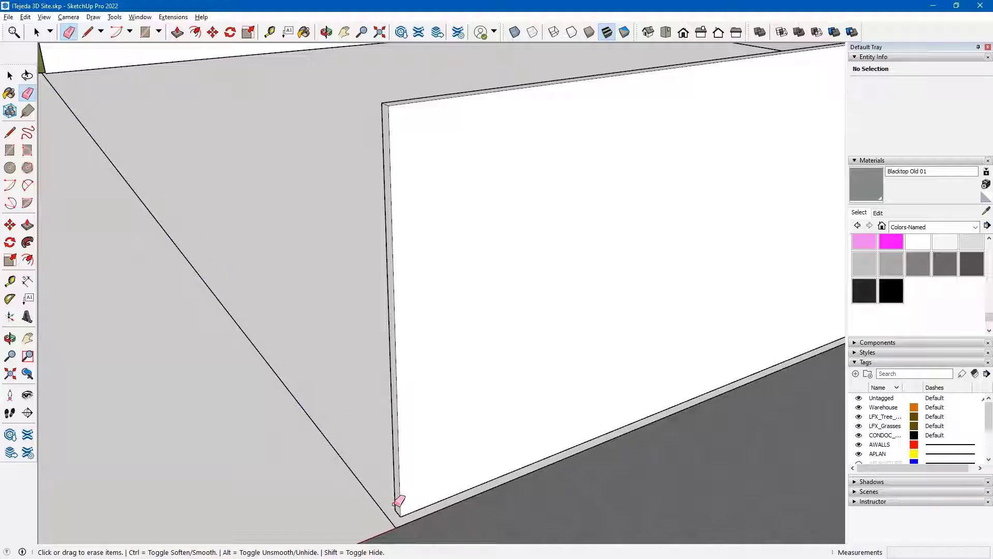
Select the four outer 40' edges of the original square and delete them
key("space")
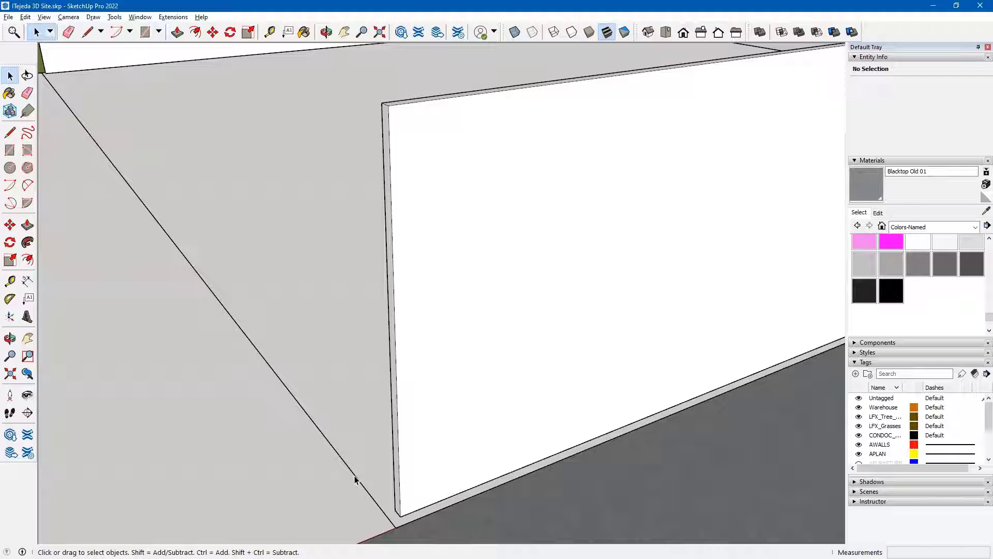
left_click(355, 479)
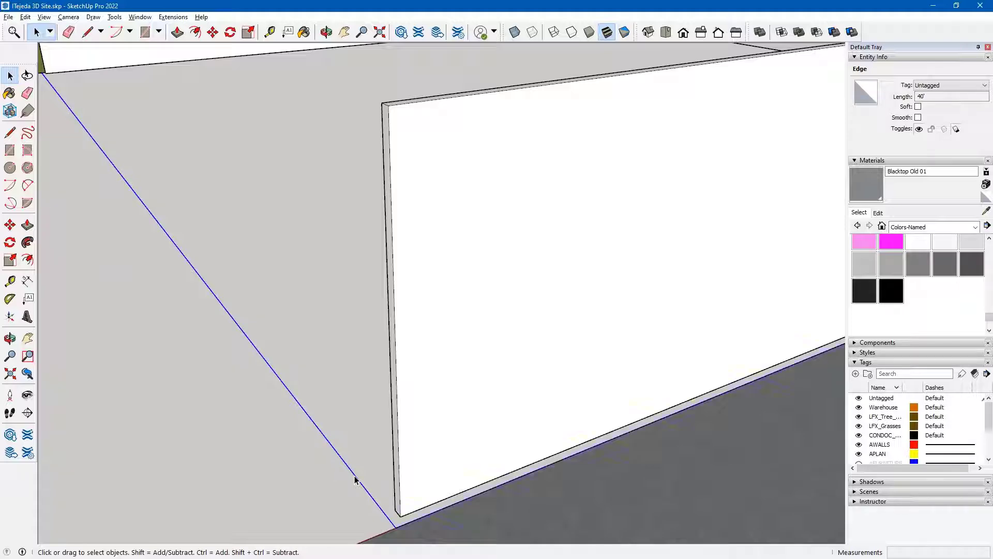
scroll(355, 478, "down", 8)
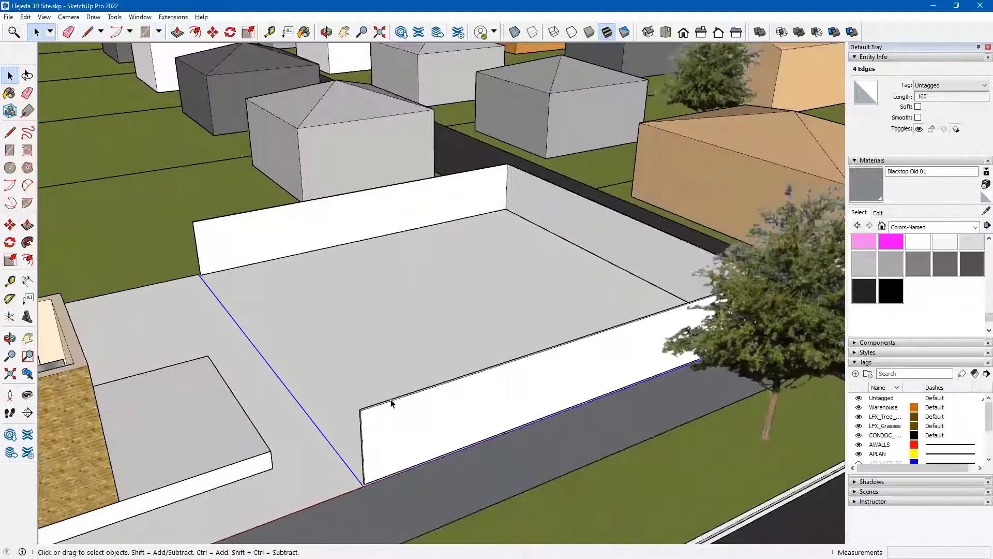
mouse_move(402, 426)
middle_mouse_down()
mouse_move(428, 468)
mouse_move(465, 455)
mouse_move(429, 457)
mouse_move(441, 444)
mouse_move(403, 415)
middle_mouse_up()
scroll(357, 483, "up", 10)
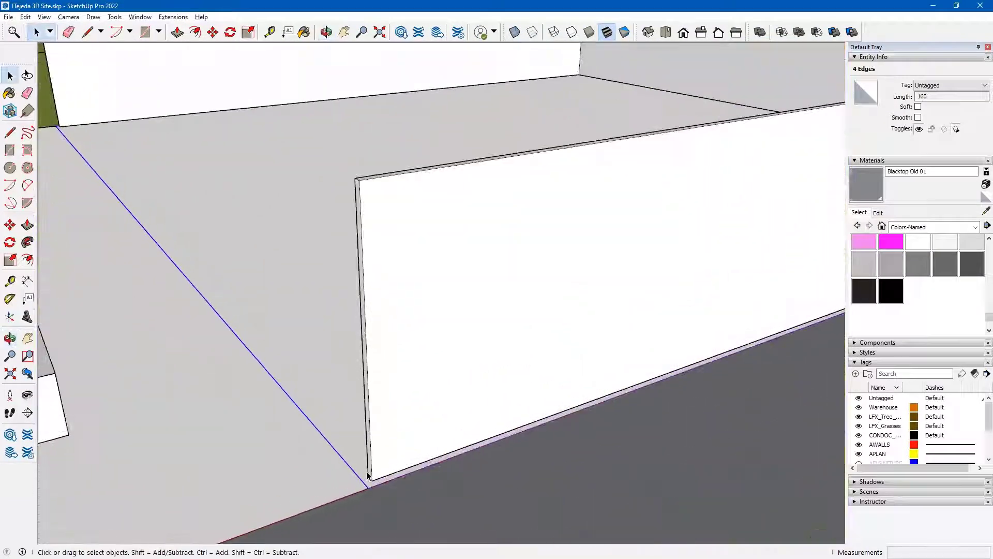
key("ctrl+t")
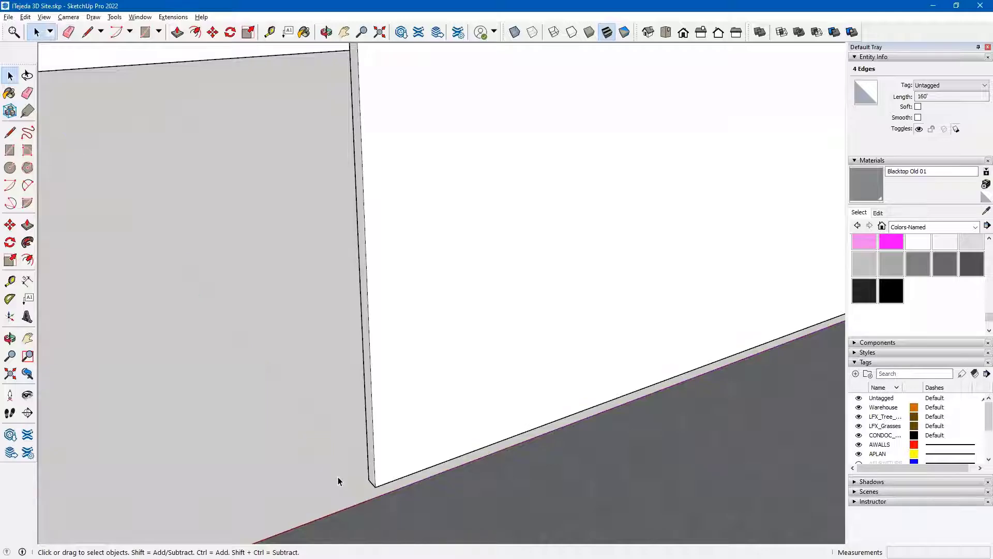
Select all connected geometry of the three-sided wall and make it a group
scroll(339, 481, "down", 6)
scroll(385, 368, "down", 2)
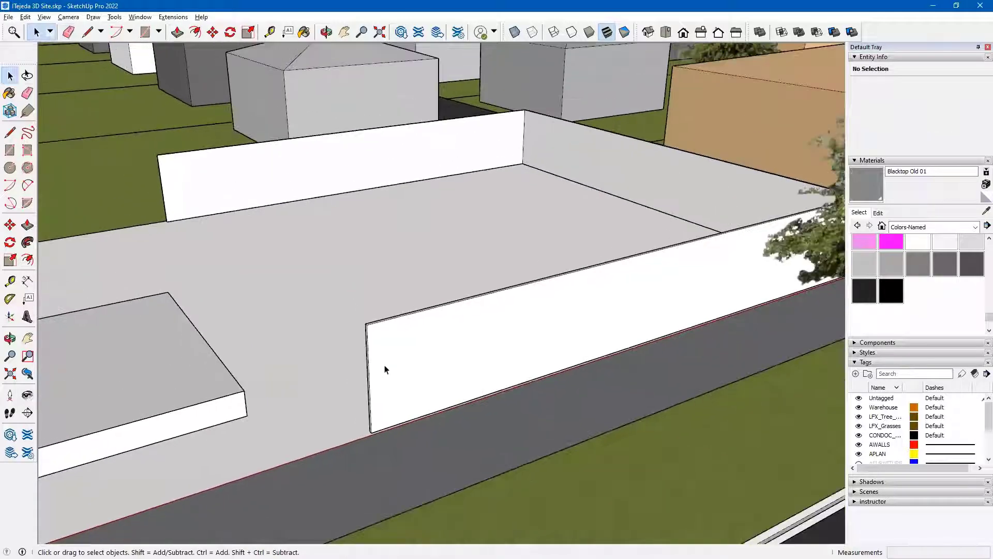
middle_click_drag(409, 387, 482, 368)
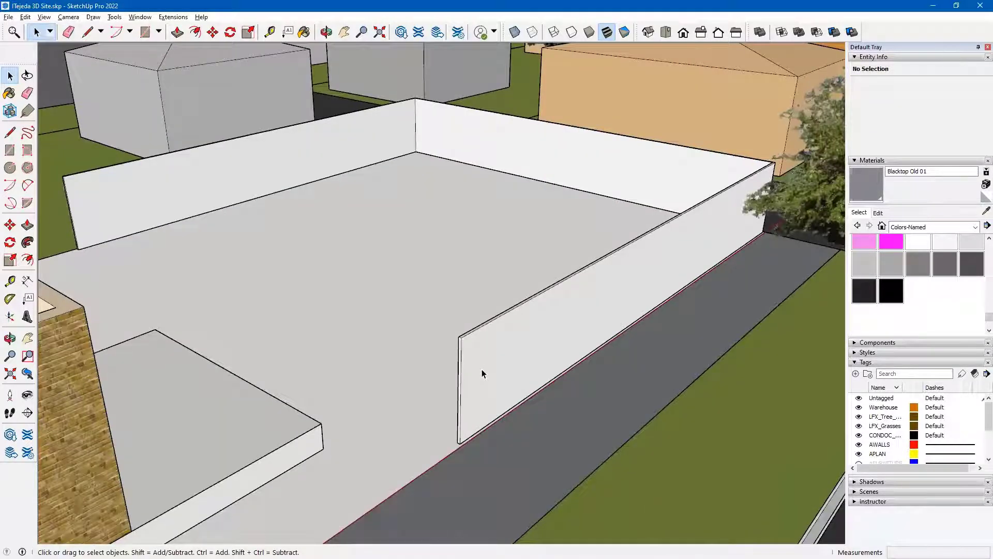
triple_click(482, 369)
right_click(482, 372)
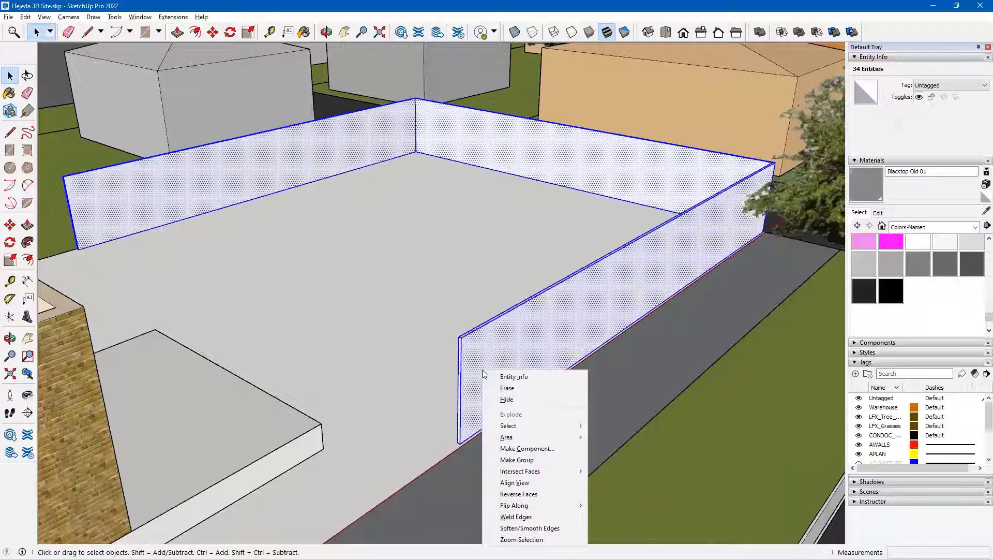
left_click(509, 460)
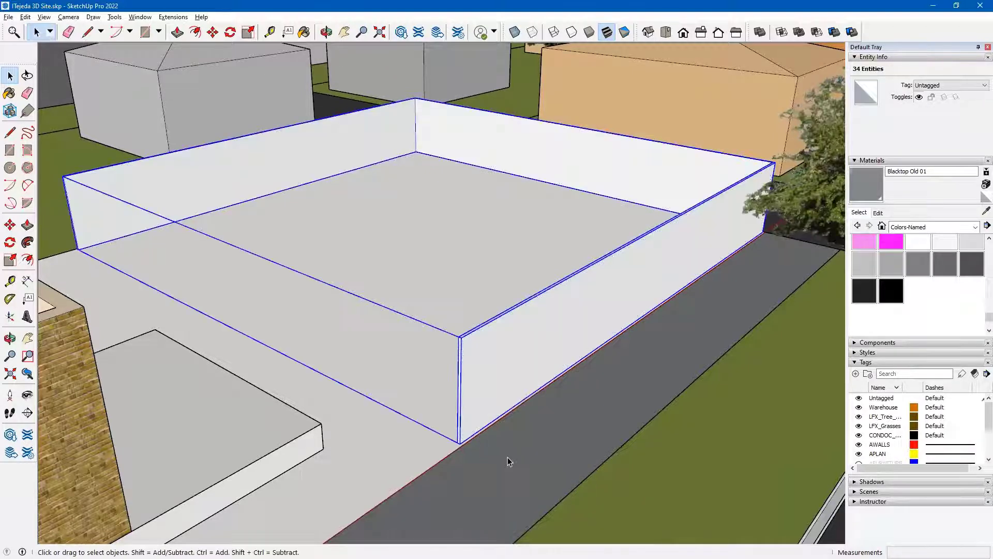
key("Escape")
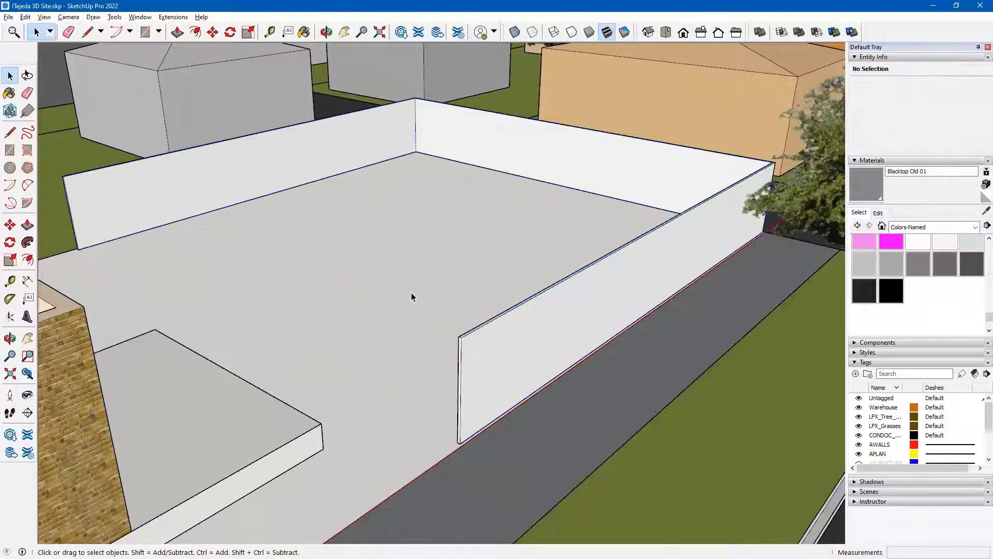
Unhide the green lot group beneath the walls
left_click(44, 17)
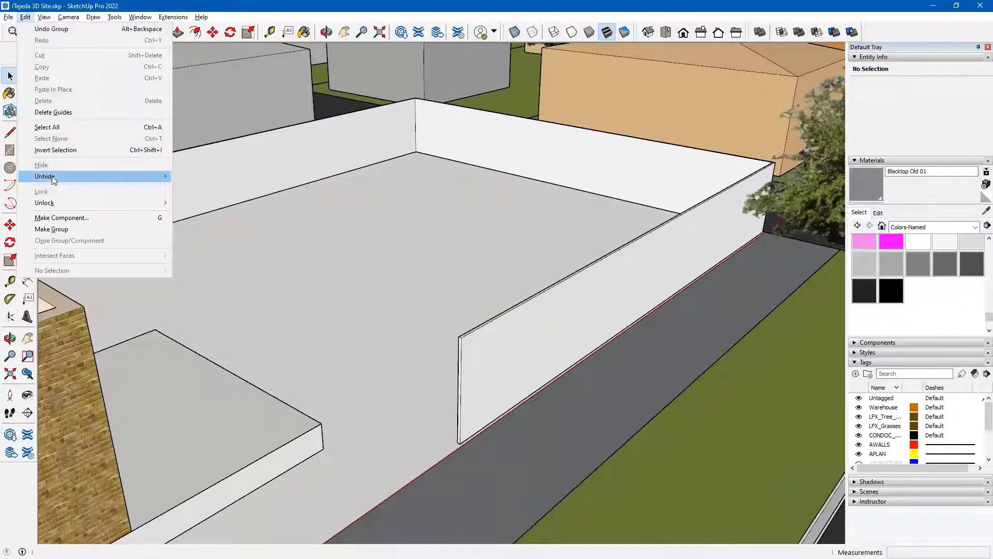
mouse_move(51, 176)
left_click(200, 193)
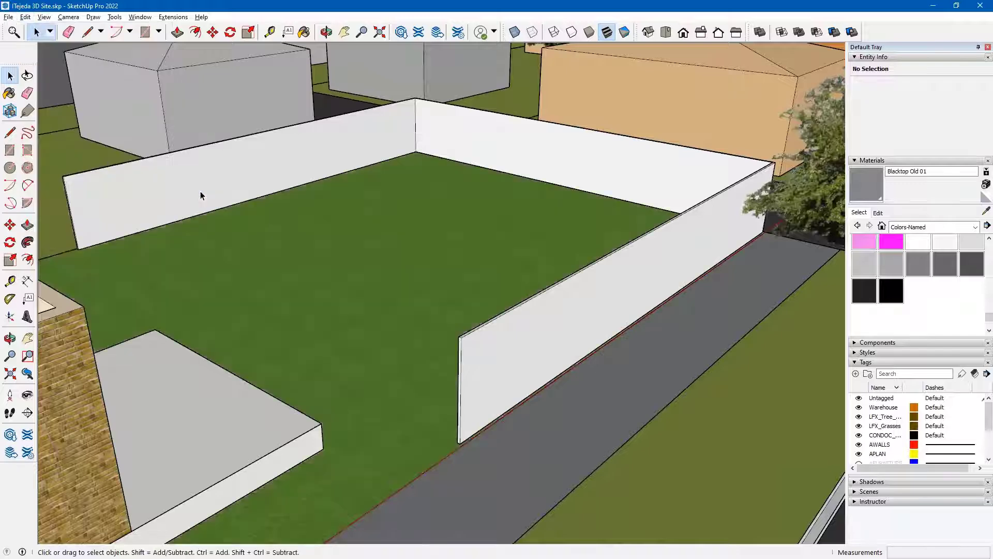
Paint the three-sided wall group with Fencing Wood Old from the Landscaping, Fencing and Vegetation materials
scroll(464, 348, "down", 3)
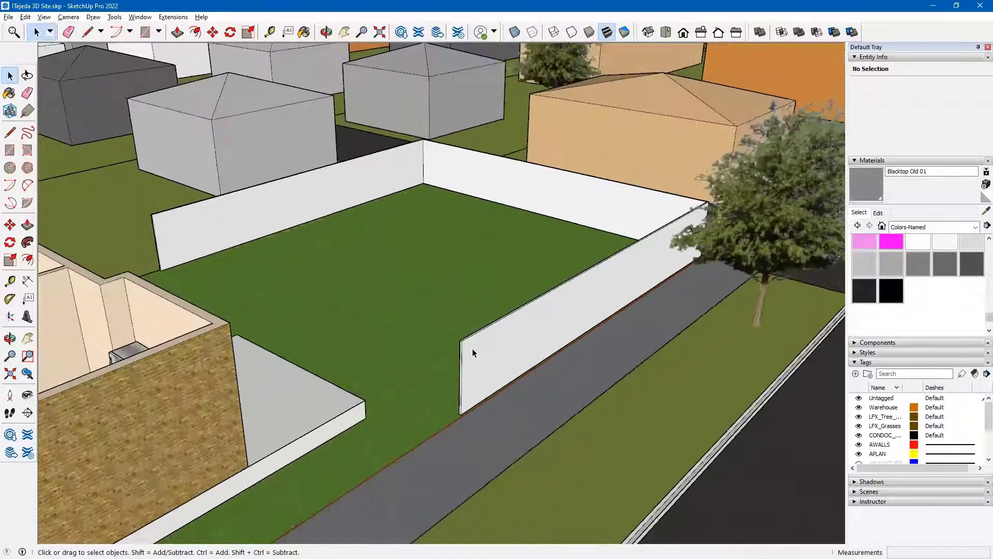
middle_click_drag(470, 348, 345, 362)
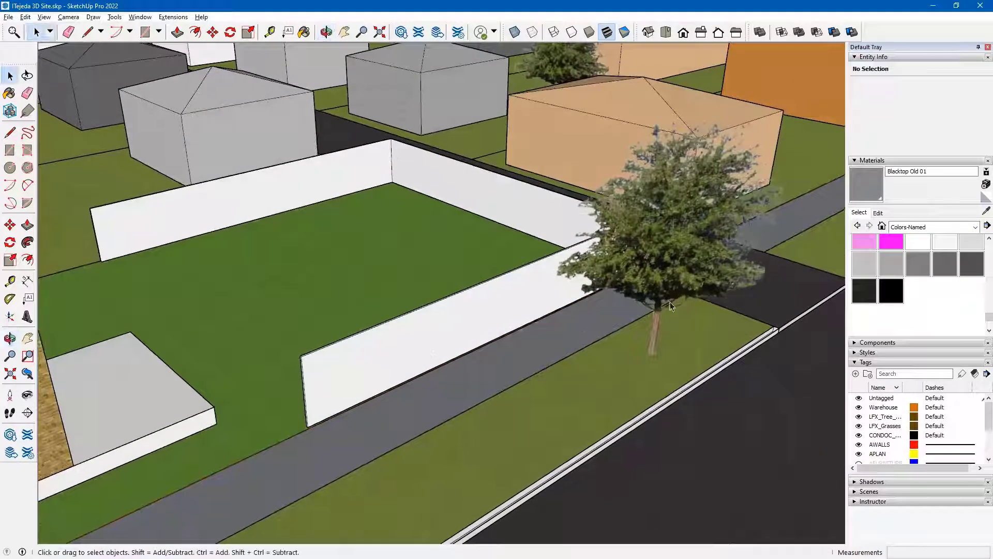
left_click(975, 227)
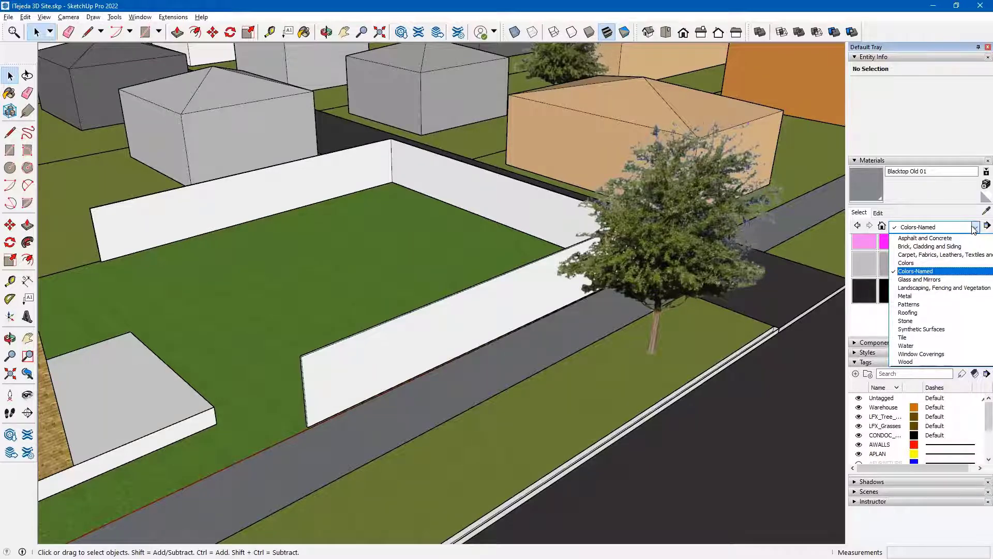
left_click(931, 288)
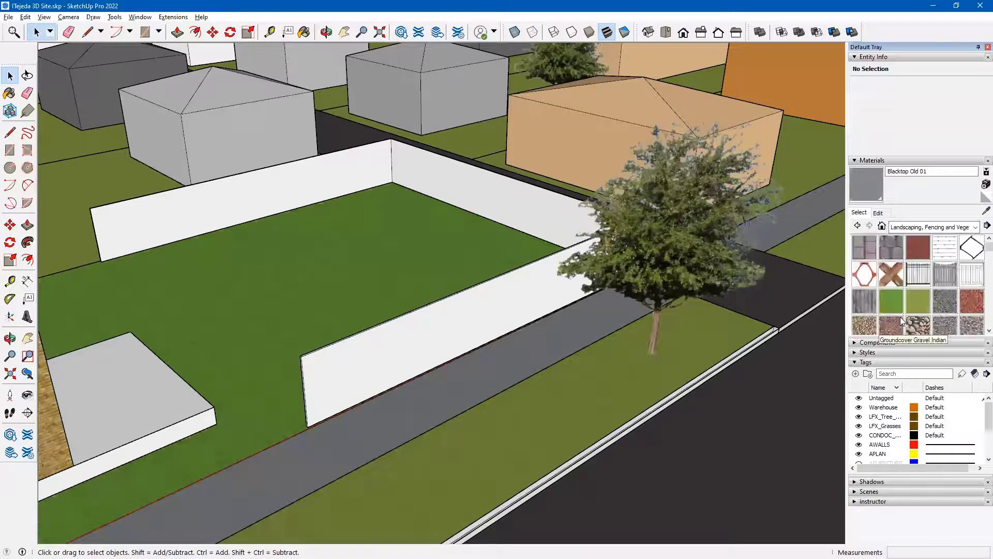
left_click(867, 311)
left_click(435, 355)
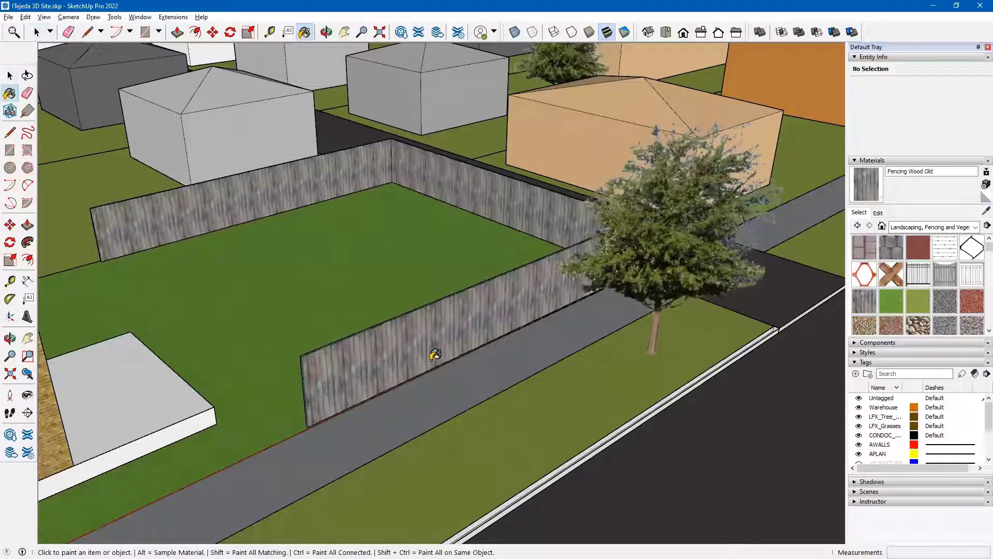
Repaint the wall group with the Fencing Metal Straight material and inspect the fence texture at the wall end beside the sidewalk
left_click(917, 276)
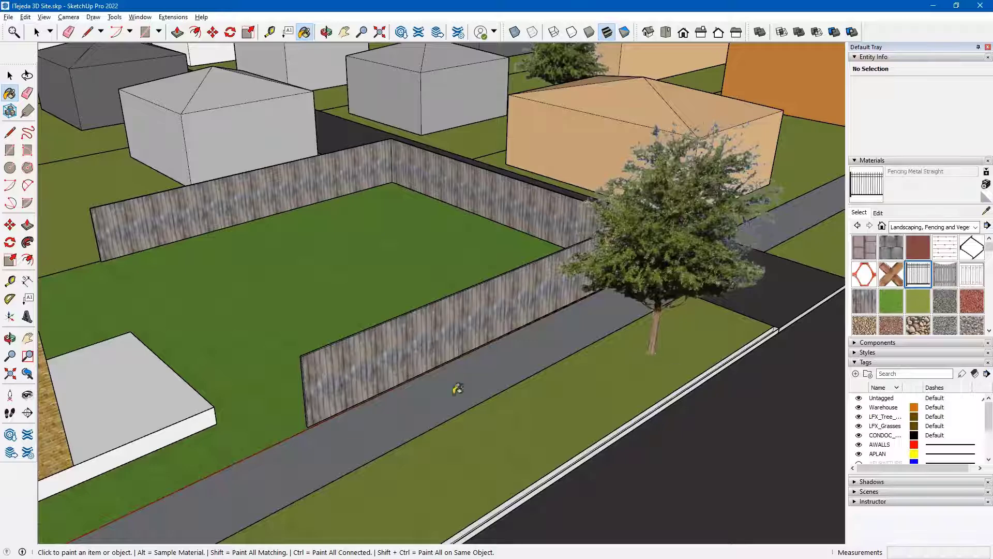
left_click(398, 341)
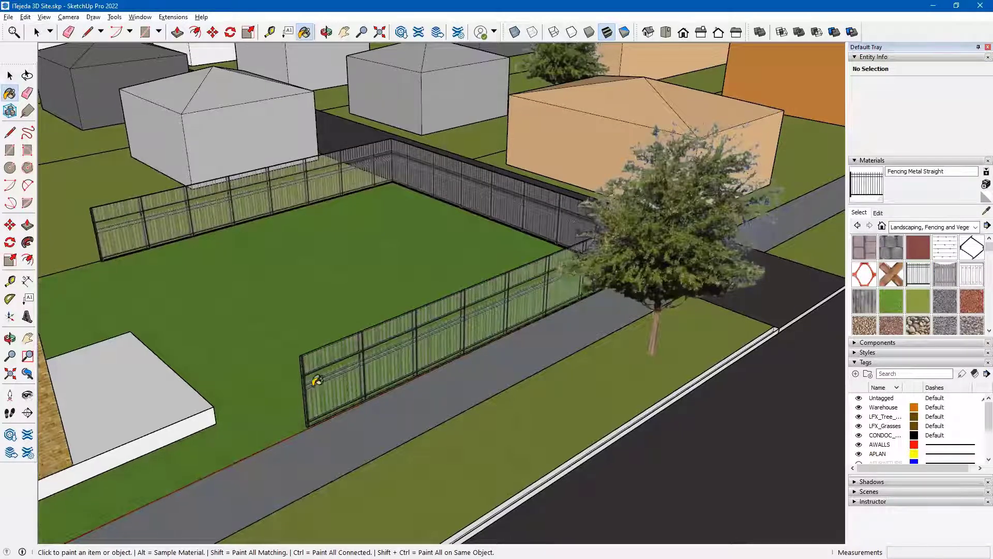
scroll(315, 380, "up", 5)
scroll(315, 381, "up", 5)
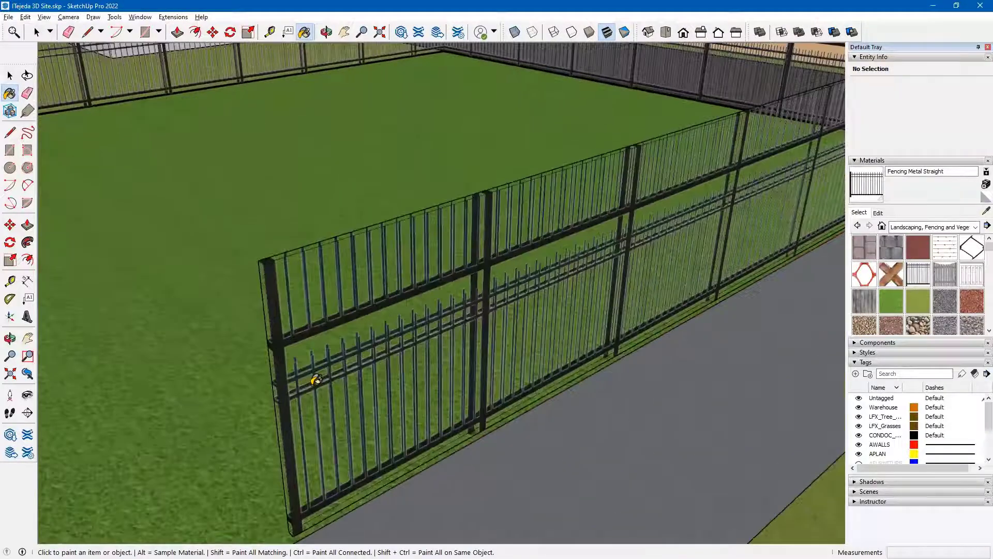
mouse_move(294, 345)
middle_mouse_down()
mouse_move(472, 361)
mouse_move(668, 337)
mouse_move(662, 361)
mouse_move(461, 383)
mouse_move(373, 371)
mouse_move(566, 343)
mouse_move(747, 357)
middle_mouse_up()
mouse_move(578, 327)
middle_mouse_down()
mouse_move(494, 292)
mouse_move(497, 301)
middle_mouse_up()
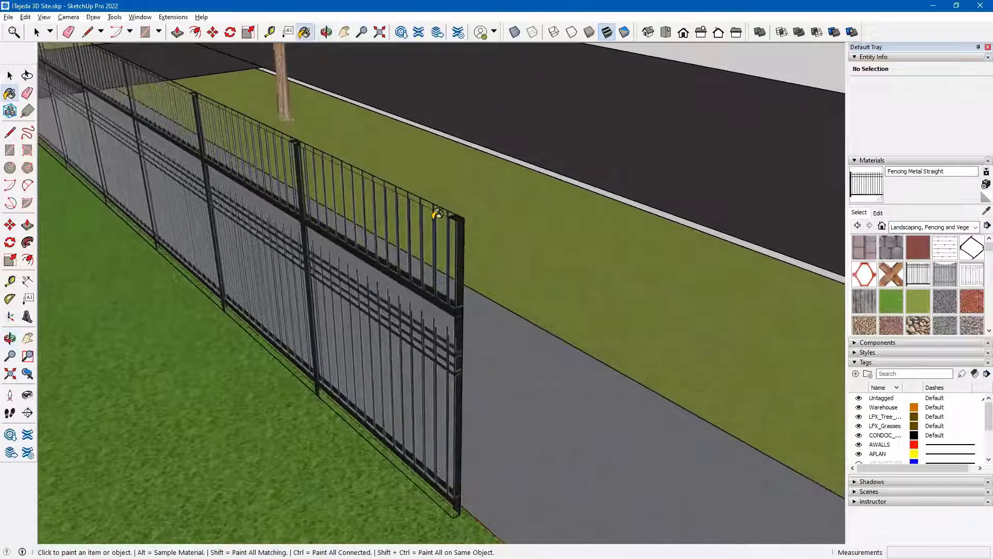
scroll(437, 215, "up", 2)
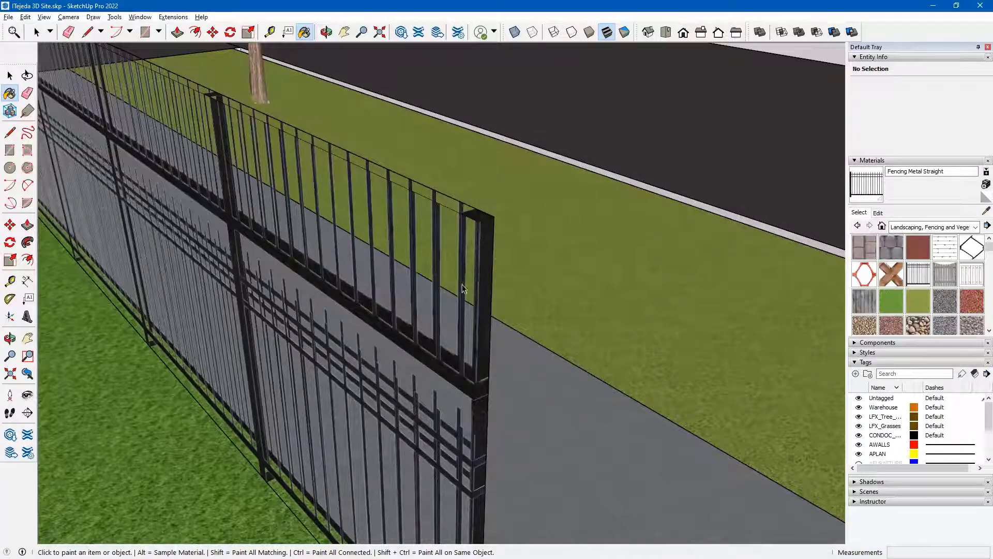
Open the wall group for editing and erase the inner top edge of the wall along the sidewalk
key("space")
double_click(460, 249)
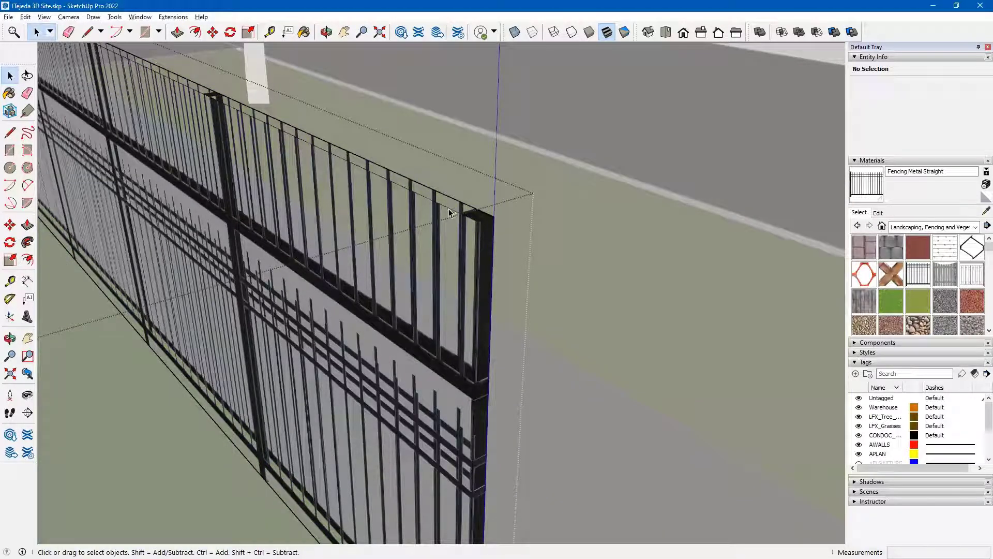
left_click(27, 92)
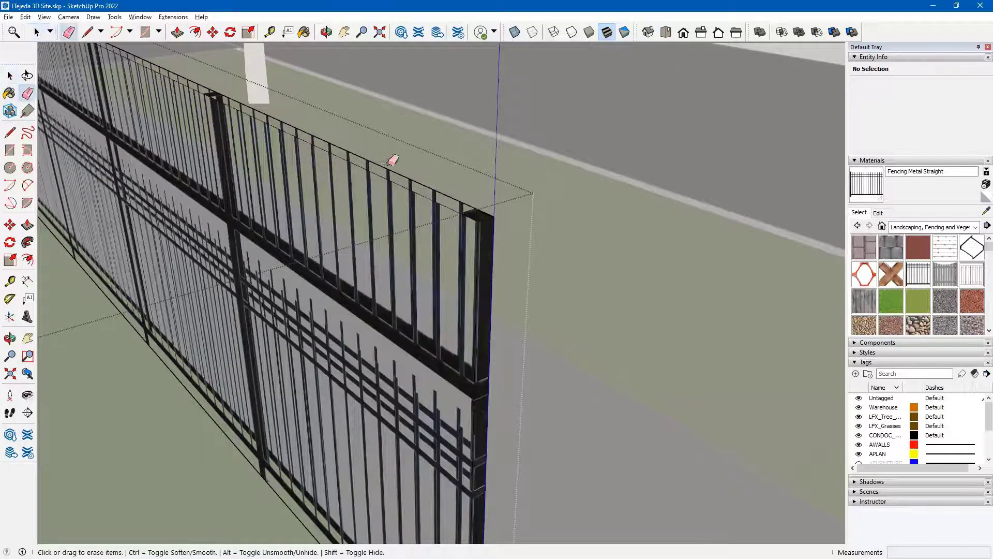
left_click(430, 195)
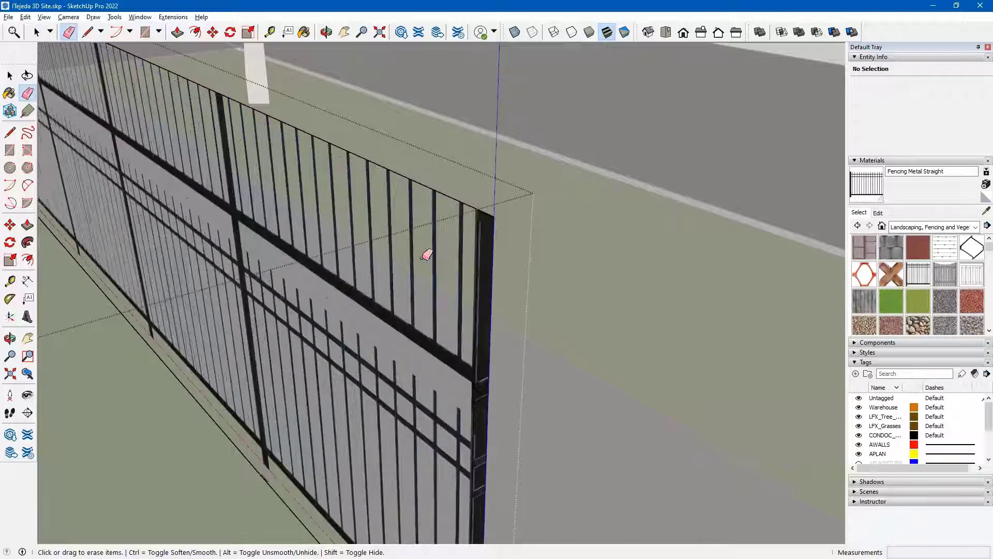
mouse_move(426, 310)
middle_mouse_down()
mouse_move(475, 295)
mouse_move(399, 247)
mouse_move(372, 199)
mouse_move(268, 202)
mouse_move(443, 284)
middle_mouse_up()
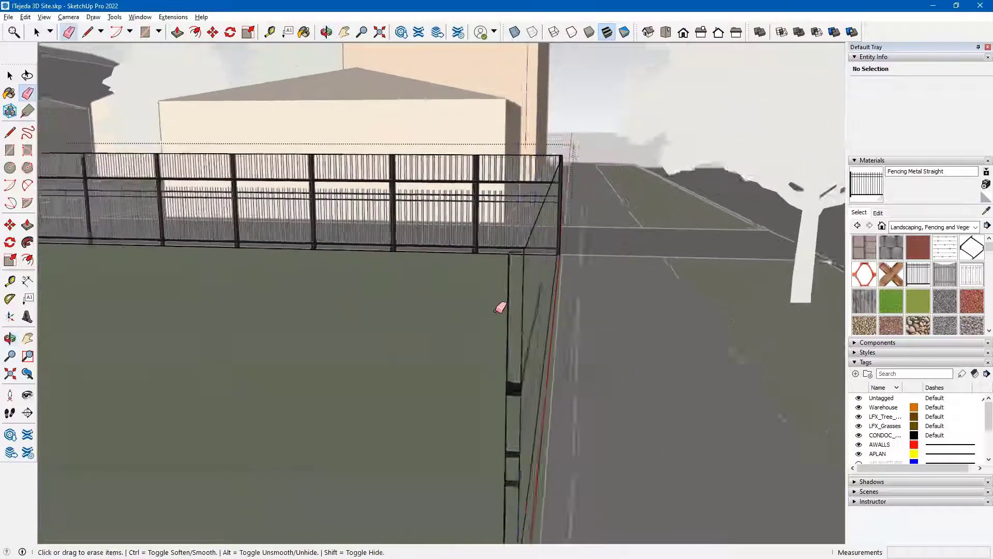
scroll(501, 307, "down", 3)
mouse_move(578, 312)
middle_mouse_down()
mouse_move(521, 306)
mouse_move(484, 316)
mouse_move(494, 308)
mouse_move(497, 326)
mouse_move(634, 321)
mouse_move(548, 273)
mouse_move(469, 419)
mouse_move(568, 459)
mouse_move(533, 425)
middle_mouse_up()
scroll(463, 194, "up", 4)
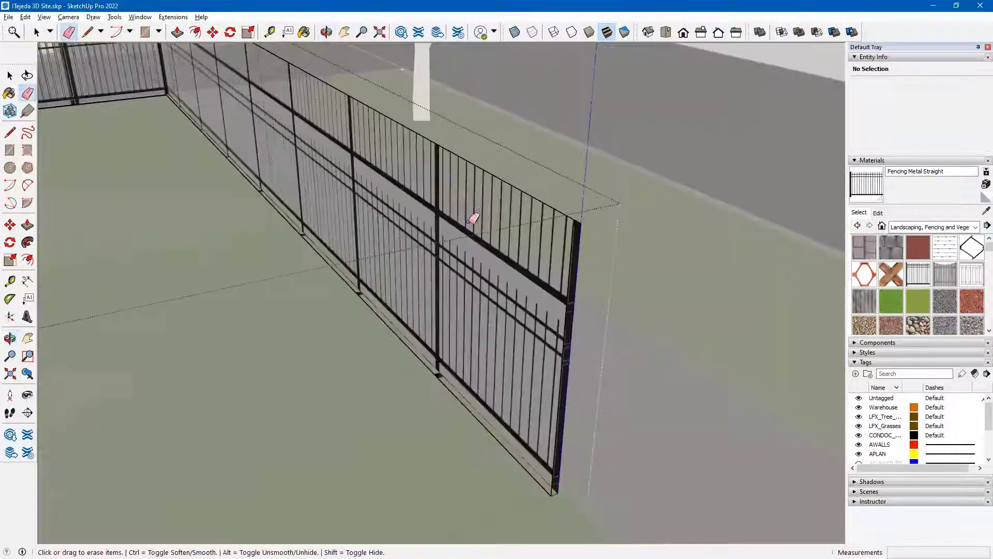
middle_click_drag(488, 293, 490, 338)
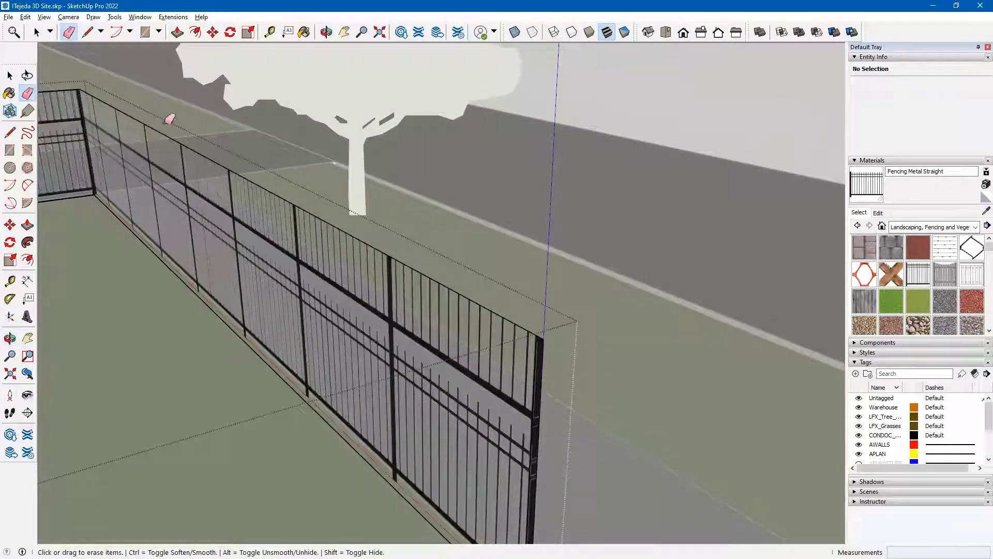
Undo the edge erasure and the Fencing Metal Straight paint on the wall group
left_click(25, 16)
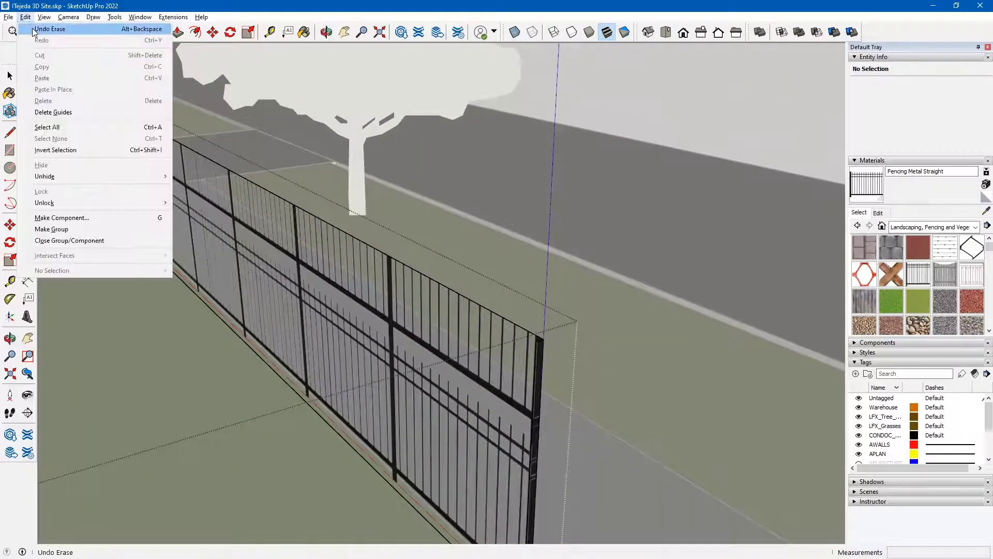
left_click(30, 25)
left_click(25, 17)
left_click(31, 25)
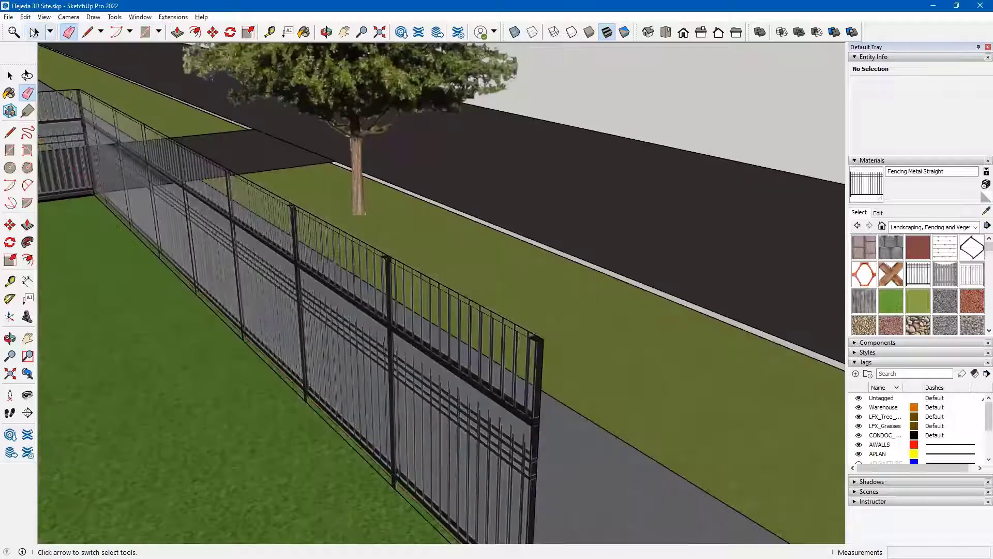
left_click(25, 16)
left_click(32, 24)
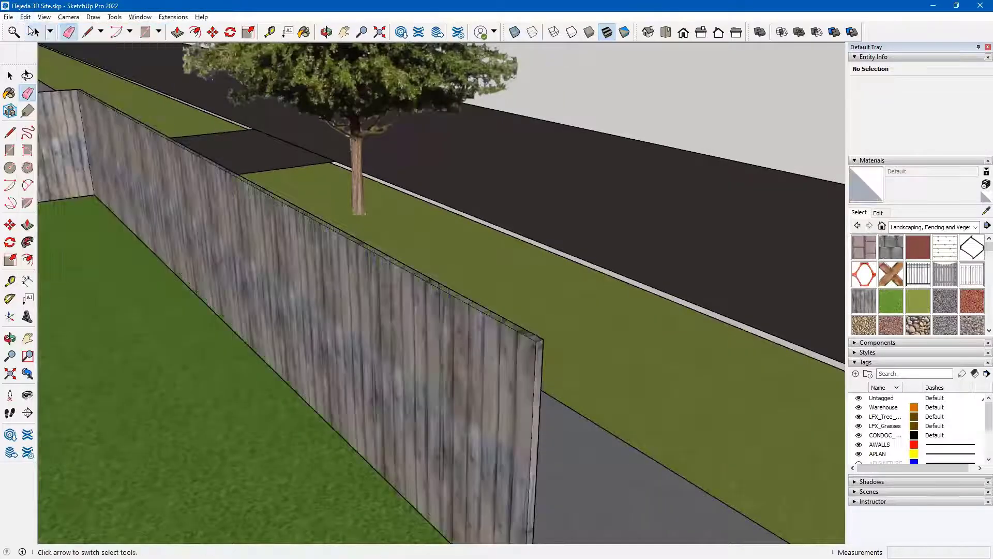
Browse the Landscaping, Wood and Colors material collections for another wall finish
middle_click_drag(459, 316, 393, 325)
scroll(946, 267, "down", 2)
scroll(939, 277, "down", 1)
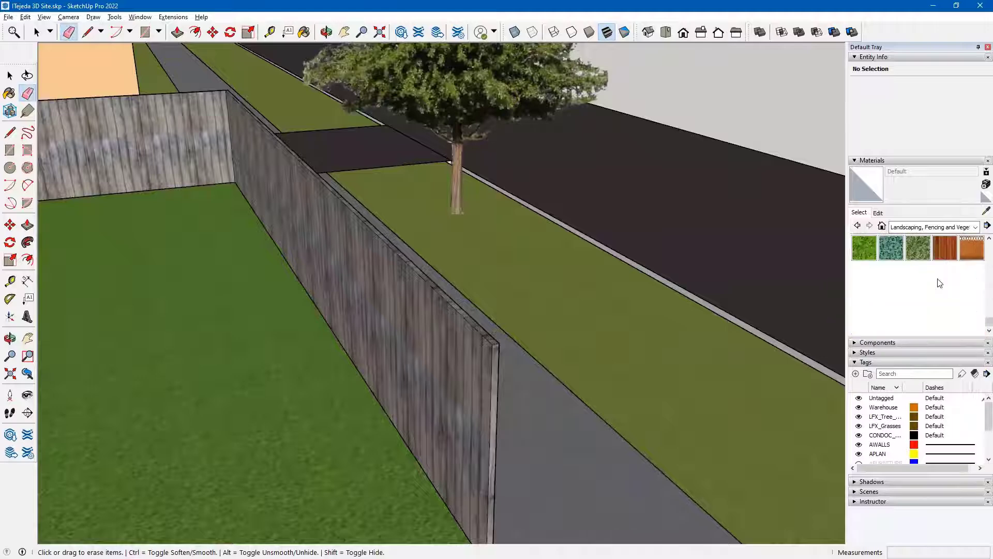
scroll(940, 282, "down", 2)
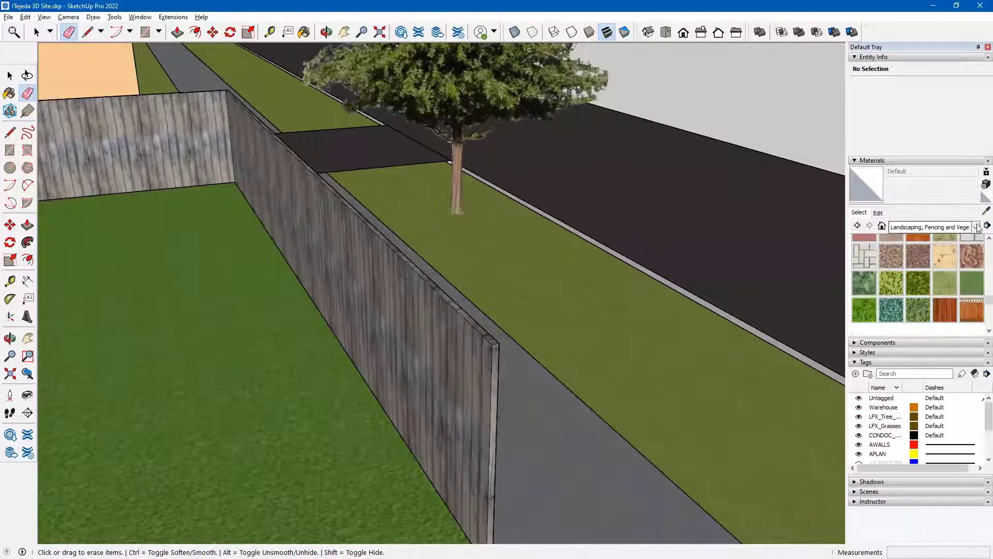
left_click(971, 228)
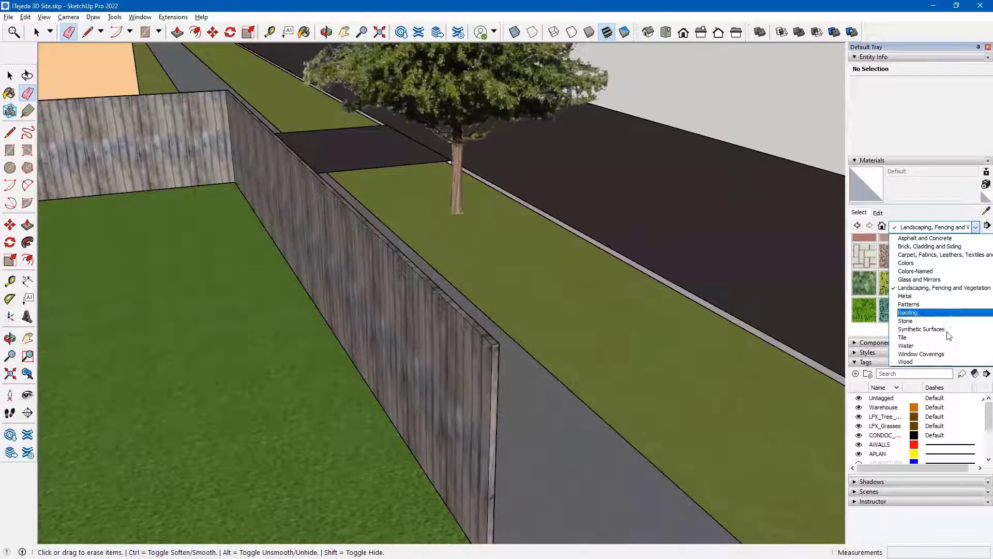
left_click(912, 362)
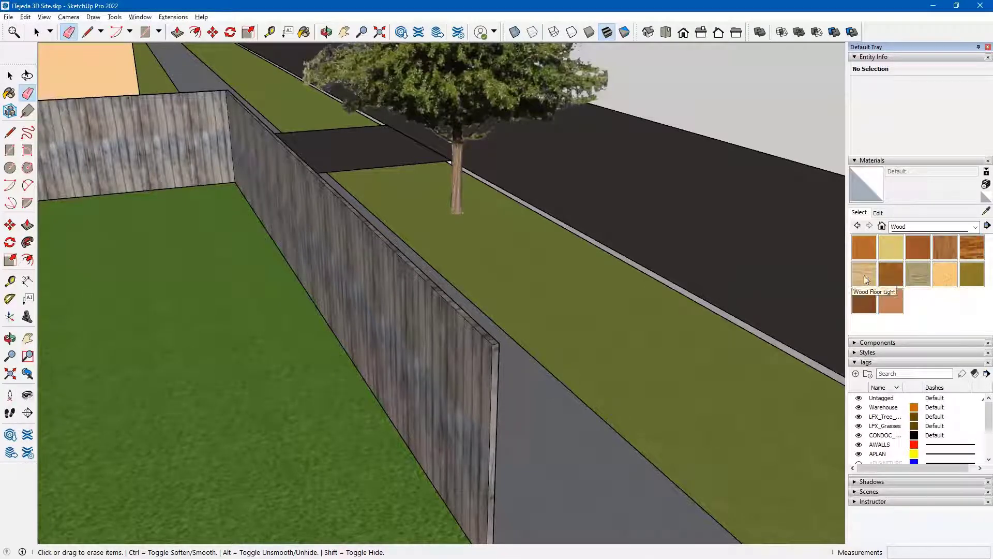
left_click(975, 226)
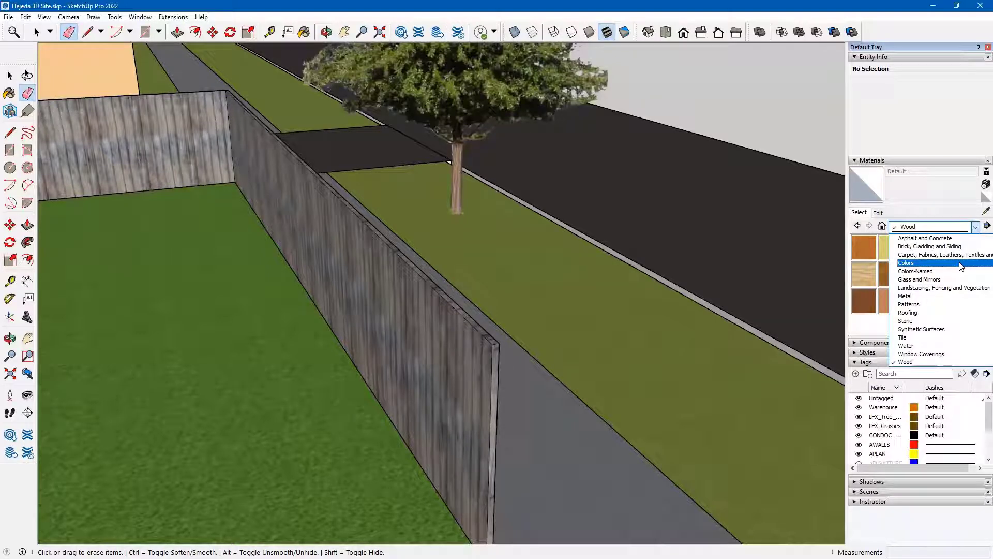
left_click(912, 263)
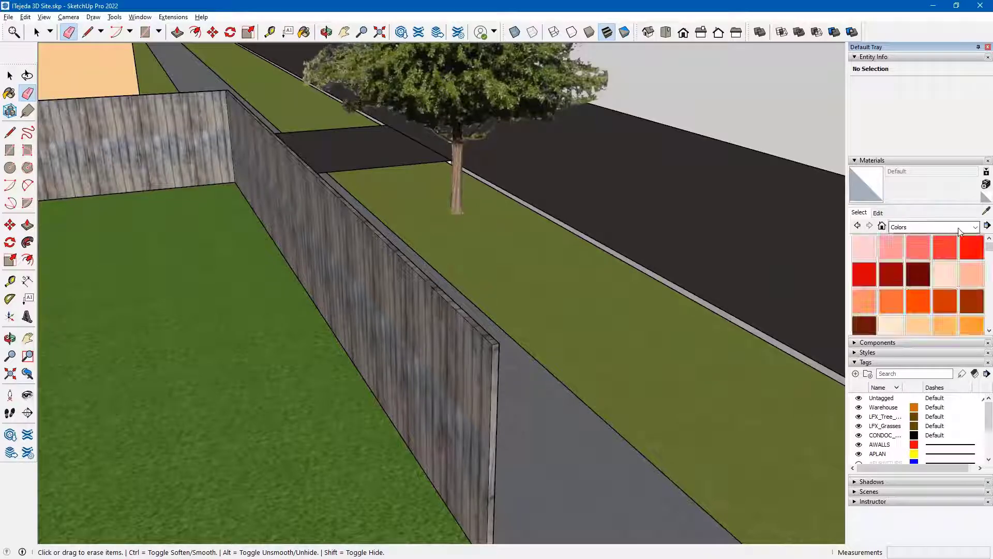
scroll(944, 268, "down", 2)
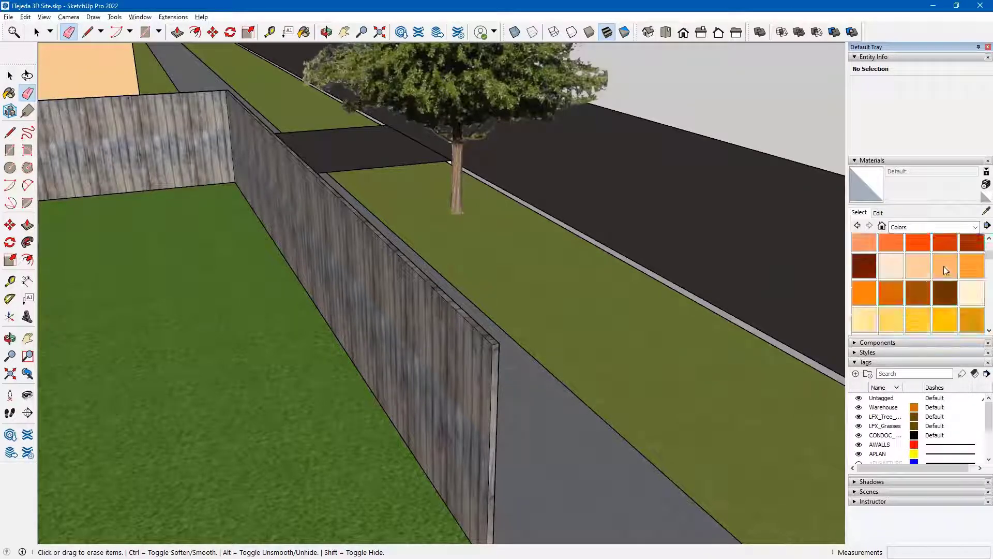
Try Color C07 and Color C06 on the three-sided wall group
left_click(918, 293)
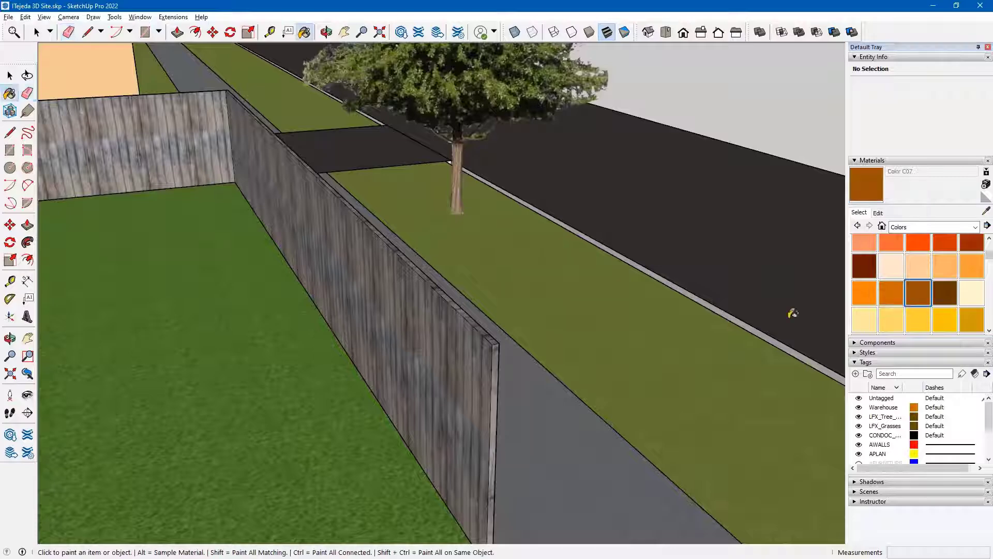
left_click(404, 272, "shift")
scroll(458, 266, "down", 3)
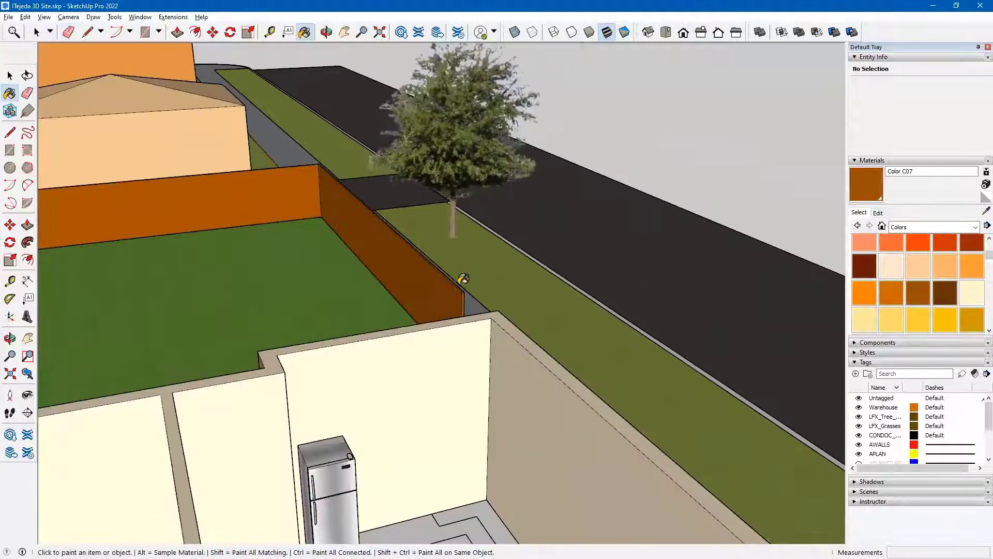
mouse_move(475, 281)
middle_mouse_down()
mouse_move(333, 271)
mouse_move(580, 248)
mouse_move(523, 240)
mouse_move(641, 282)
mouse_move(571, 254)
middle_mouse_up()
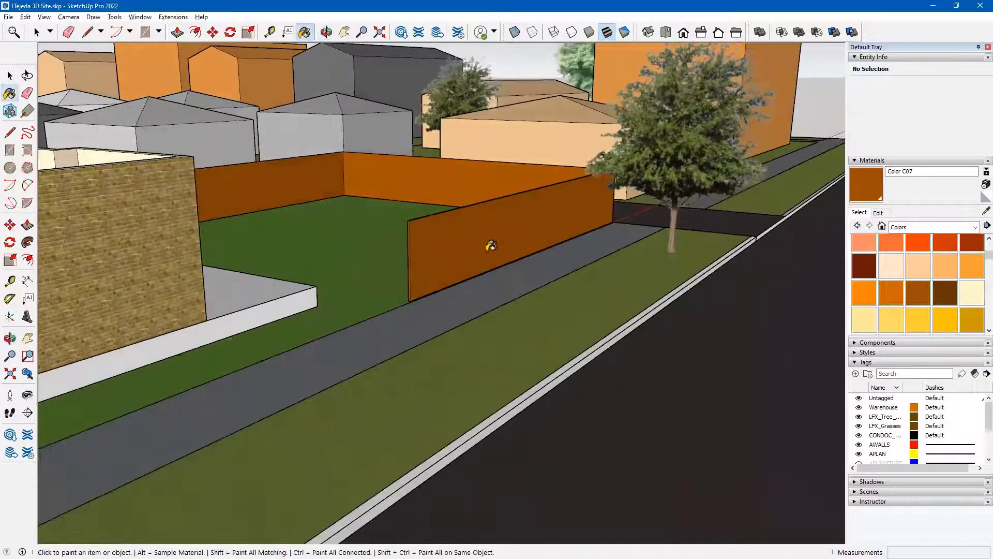
left_click(891, 292)
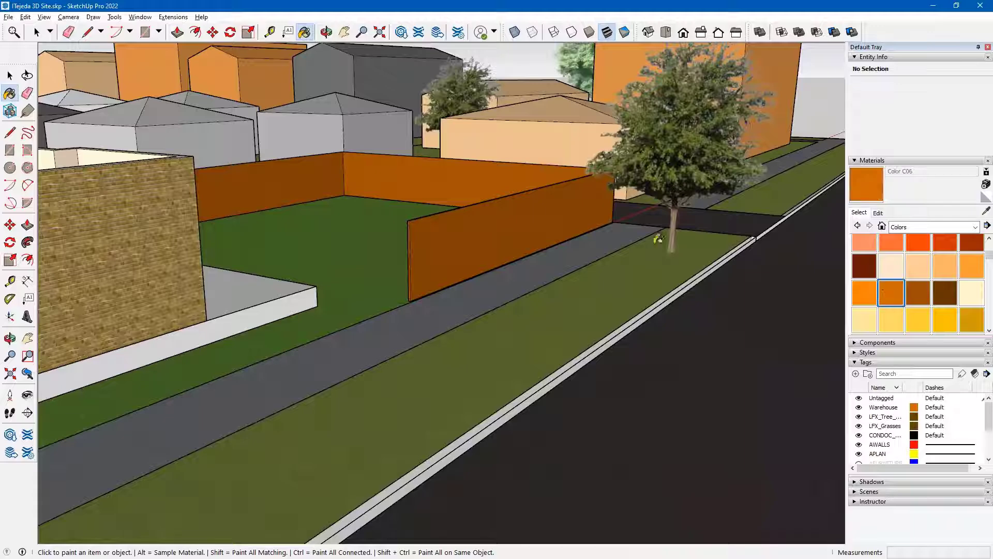
left_click(459, 221)
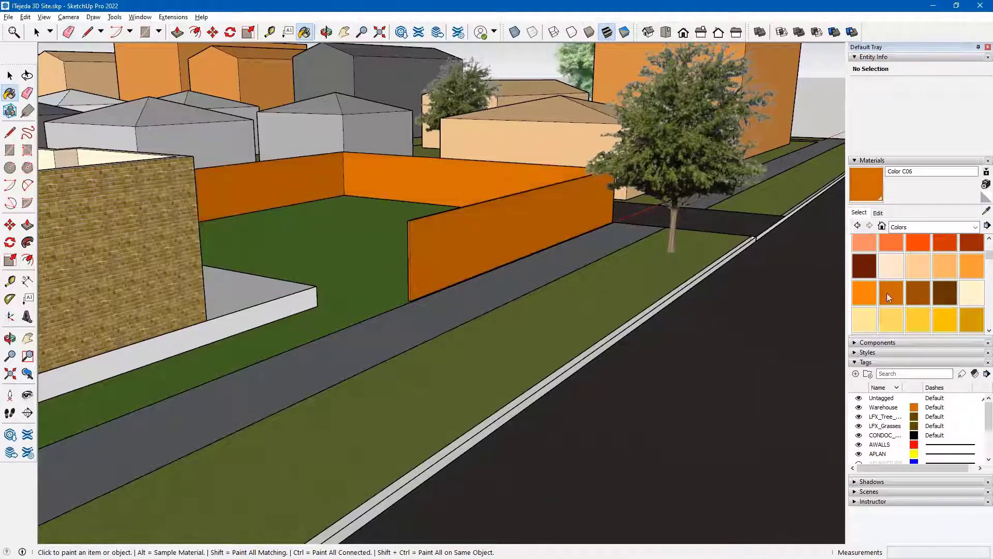
Paint the three-sided wall group with Color C02 from the Colors collection
left_click(917, 268)
left_click(489, 211)
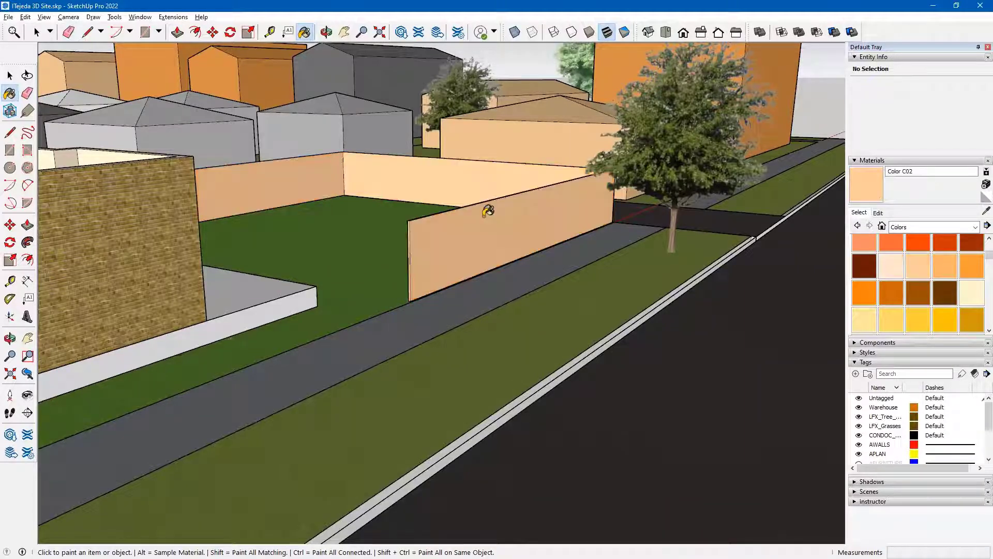
scroll(456, 217, "up", 3)
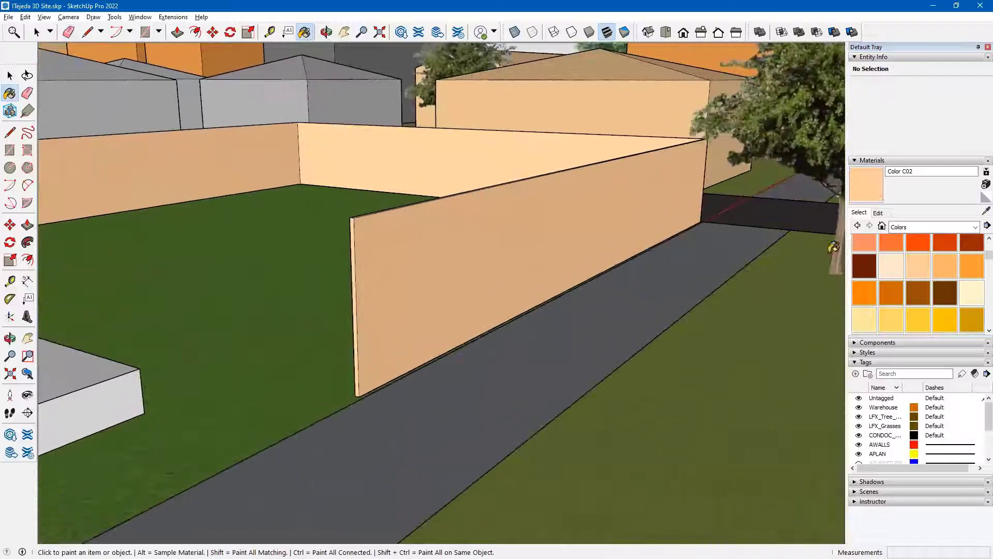
Paint the three-sided wall group with Wood Fence from the Landscaping, Fencing and Vegetation materials collection
left_click(975, 227)
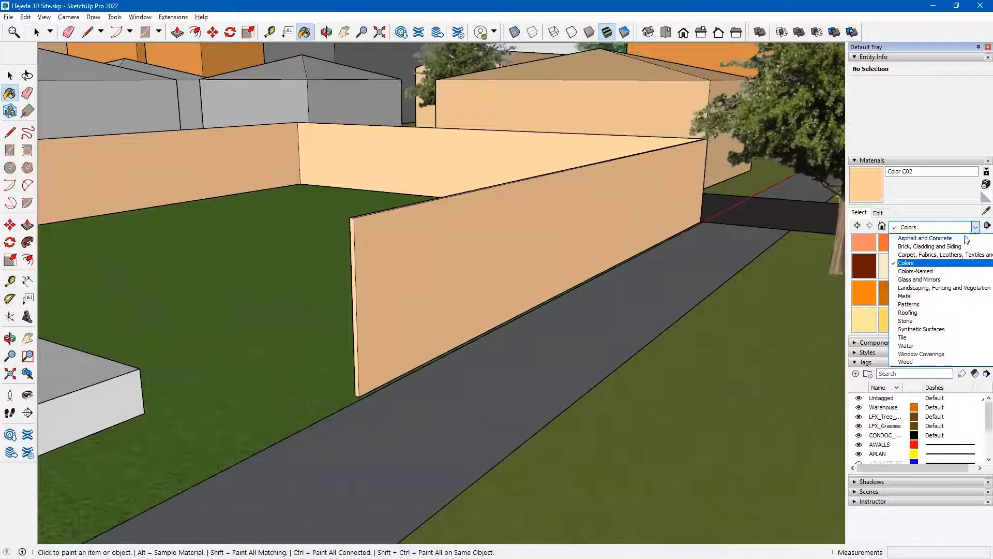
left_click(951, 287)
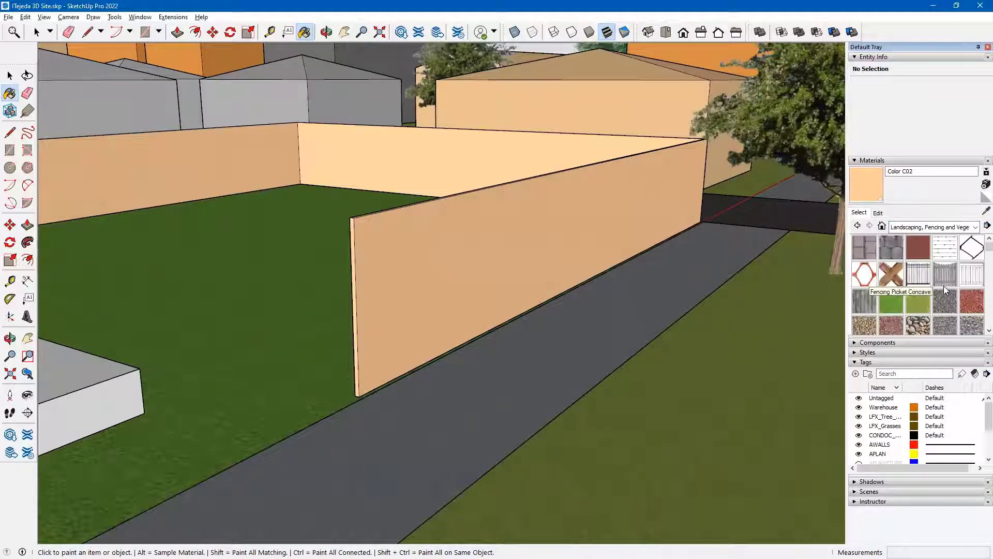
scroll(943, 285, "down", 2)
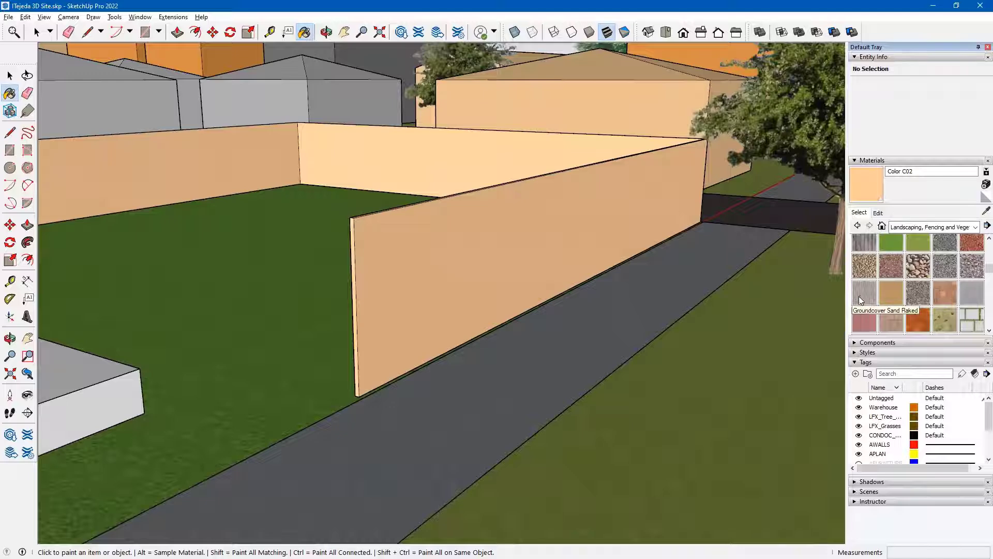
scroll(921, 284, "down", 3)
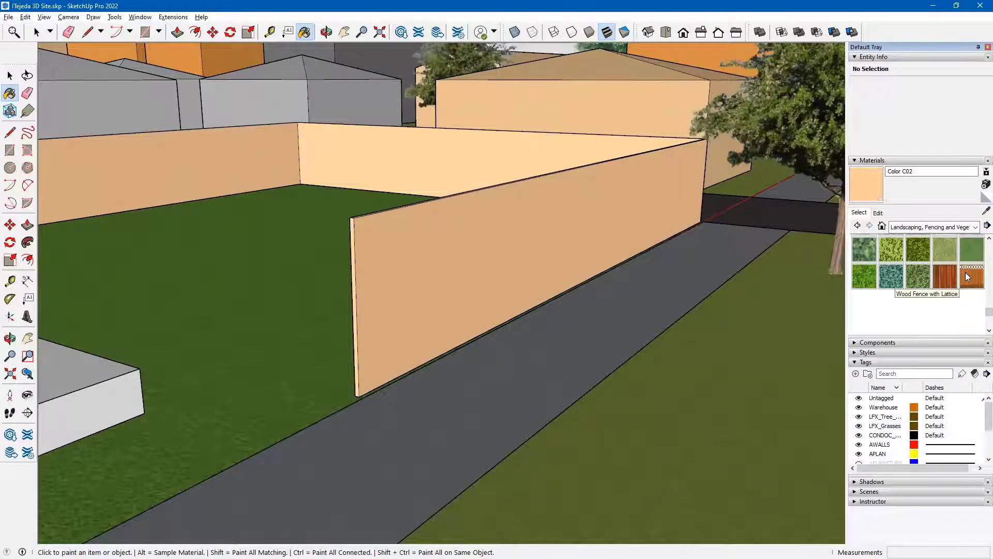
left_click(945, 276)
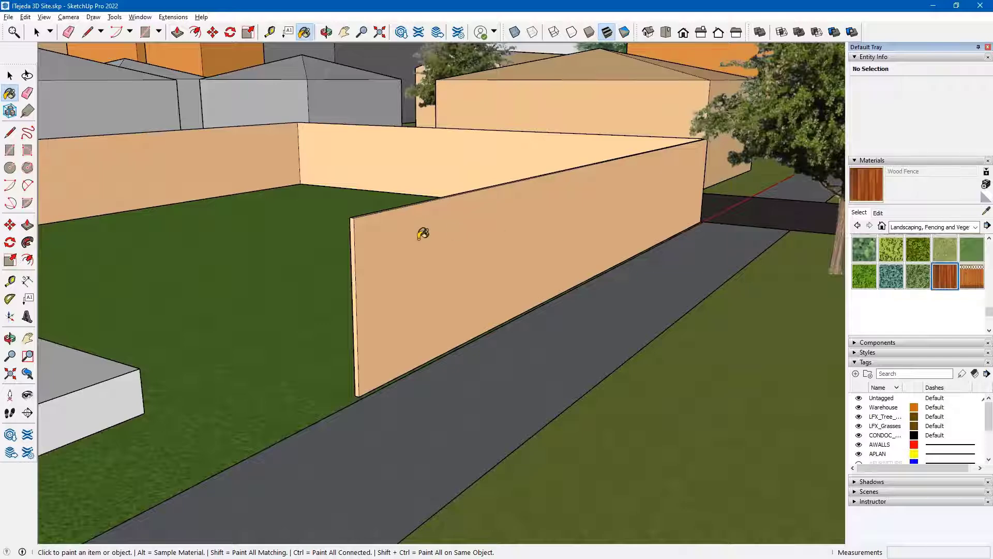
left_click(423, 233, "shift")
key("o")
mouse_move(510, 284)
left_mouse_down()
mouse_move(493, 295)
mouse_move(476, 286)
left_mouse_up()
key("b")
scroll(926, 315, "down", 1)
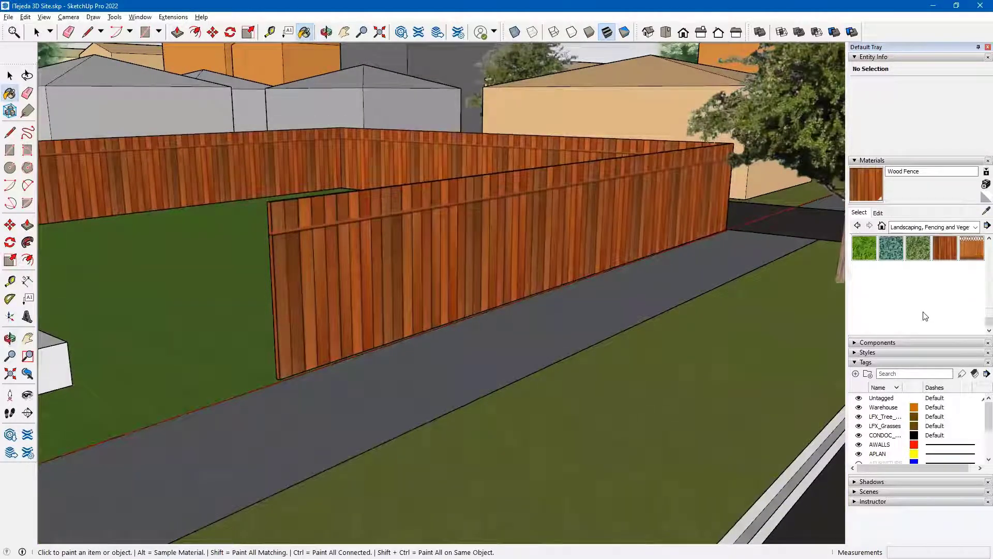
Adjust the Wood Fence material's brightness and shift its hue to a yellowish golden brown
left_click(880, 215)
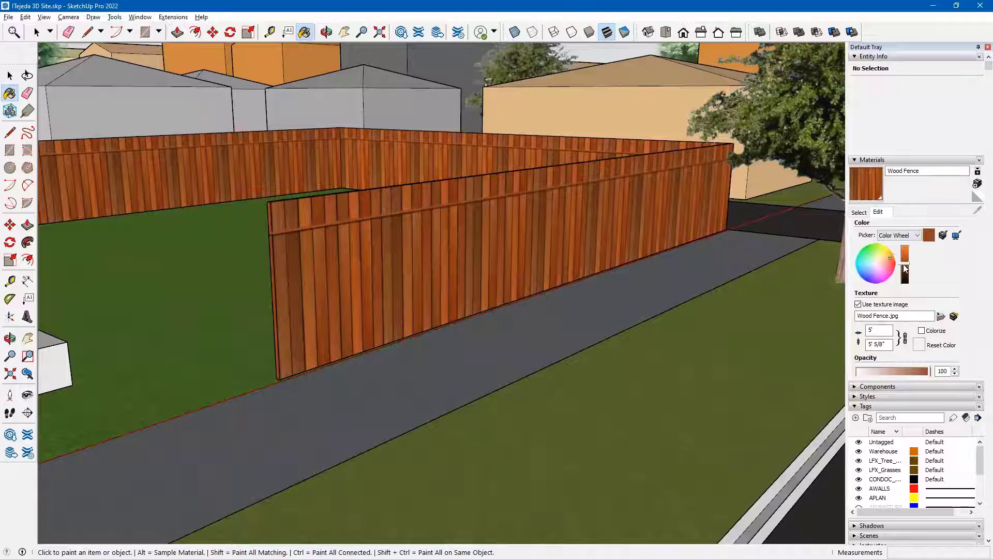
left_click_drag(904, 263, 904, 258)
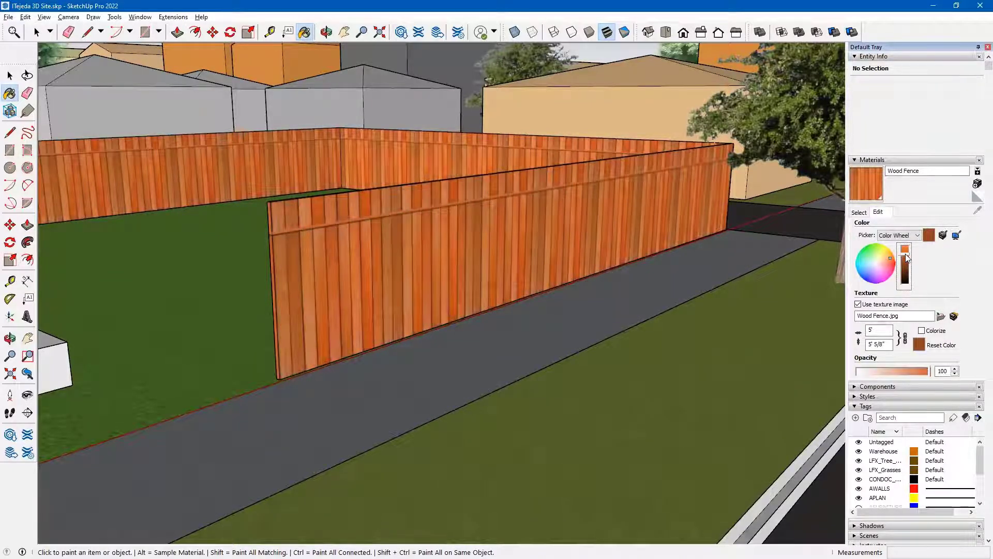
left_click_drag(907, 257, 905, 266)
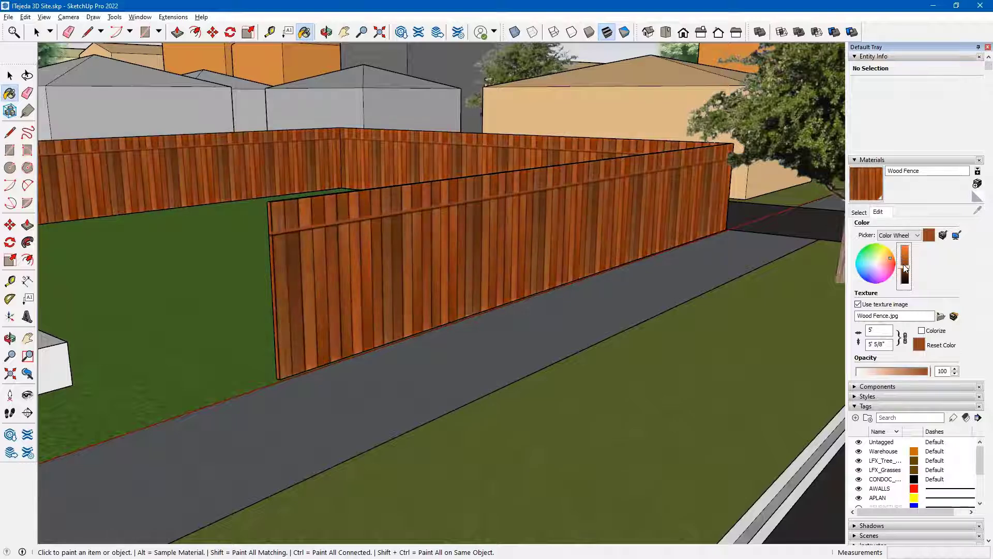
left_click(891, 263)
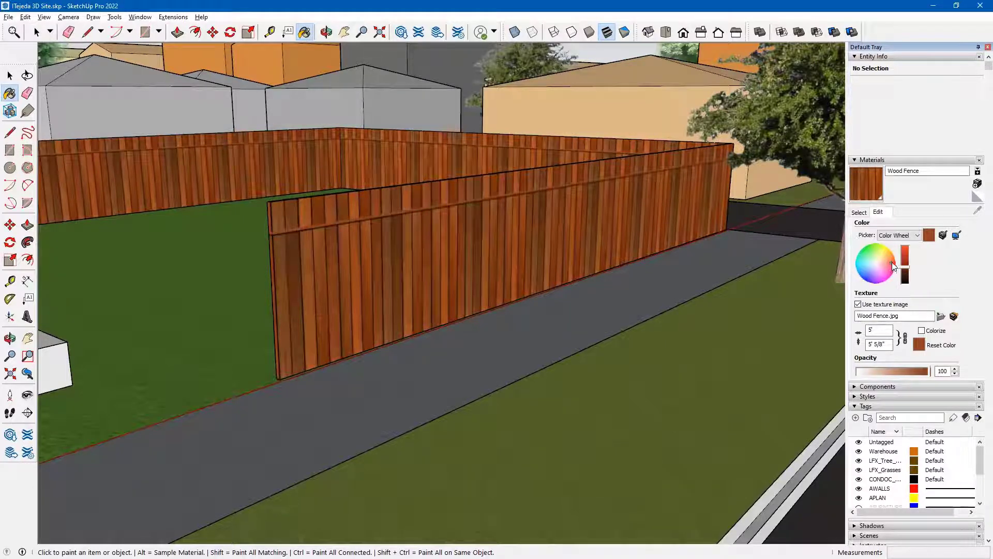
left_click(885, 265)
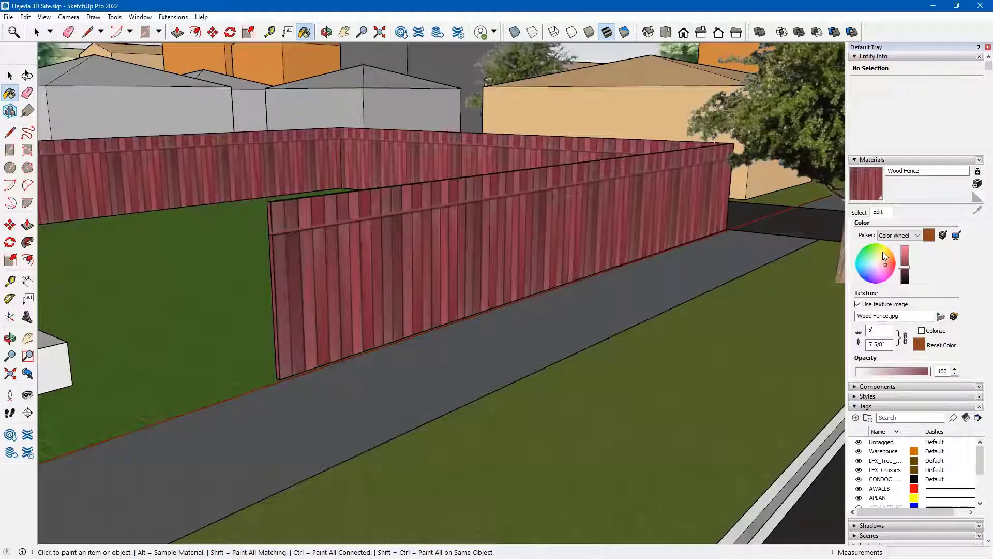
left_click(888, 254)
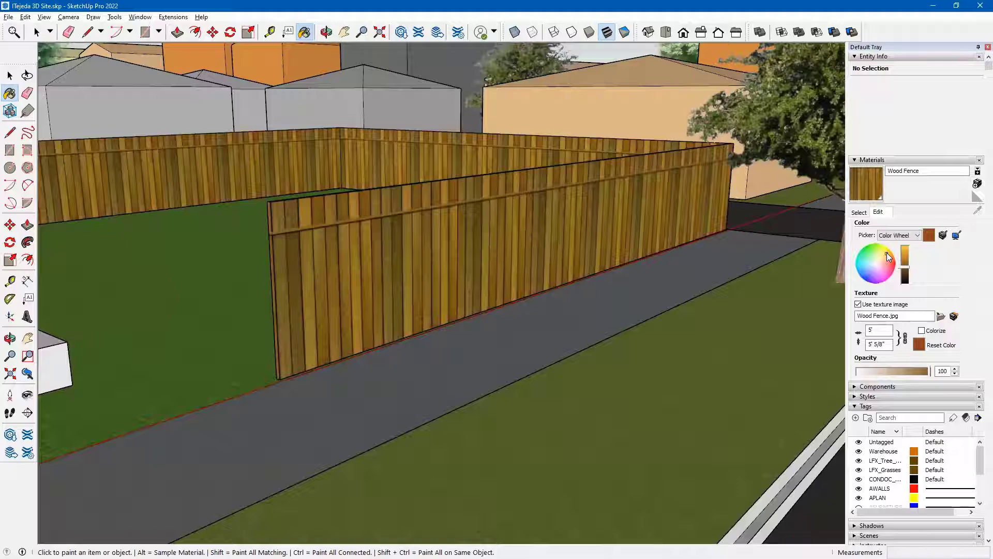
scroll(554, 277, "down", 3)
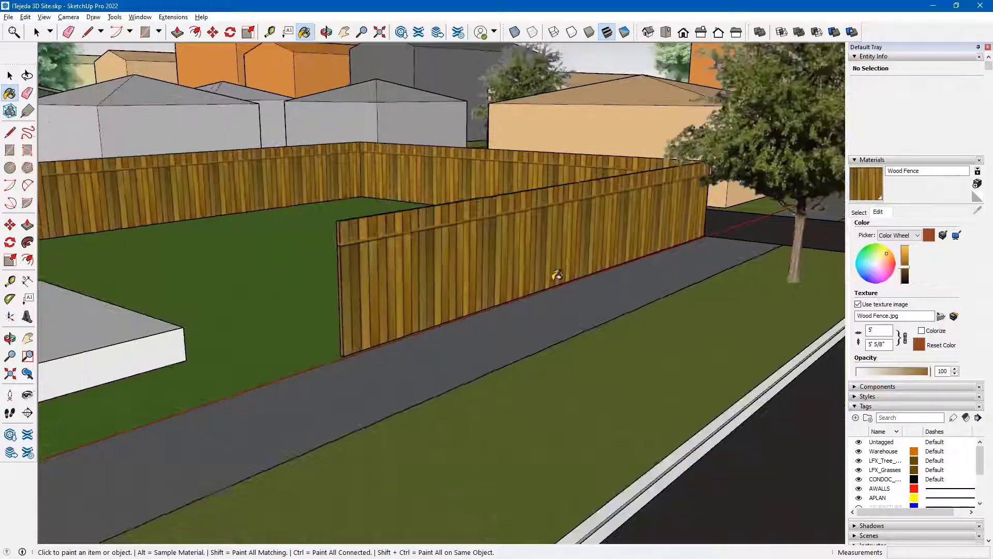
middle_click_drag(488, 265, 660, 261)
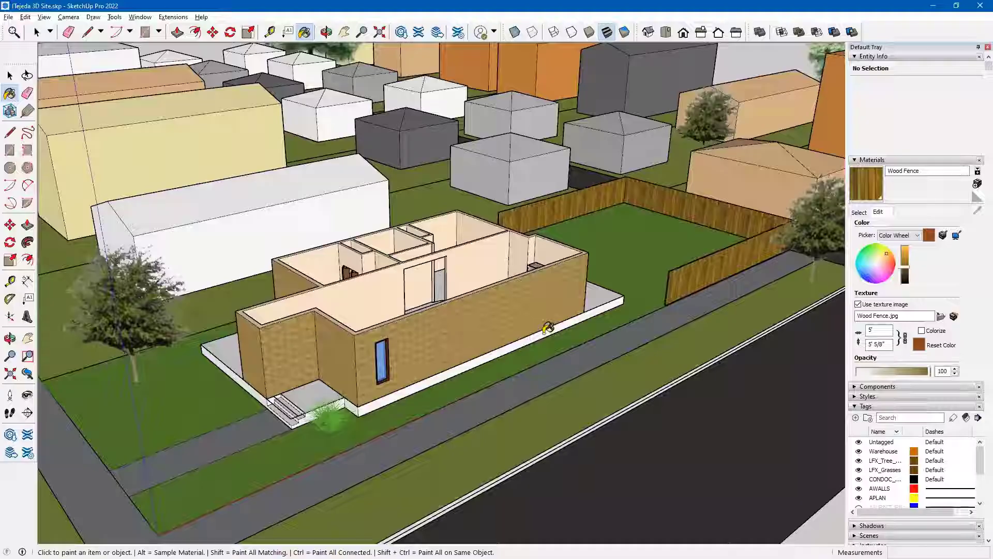
Select the building component on the site and look at its Reload option without running it
key("space")
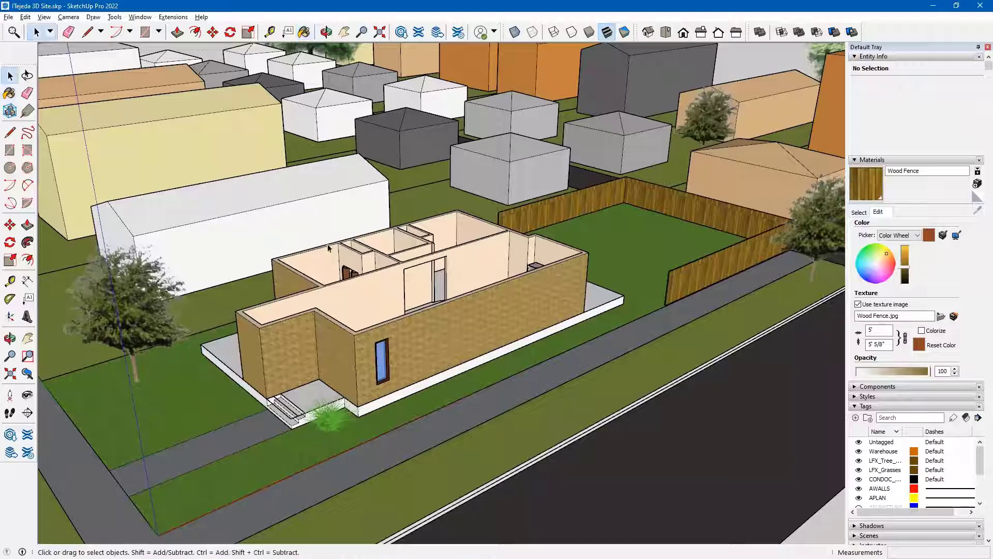
left_click(420, 317)
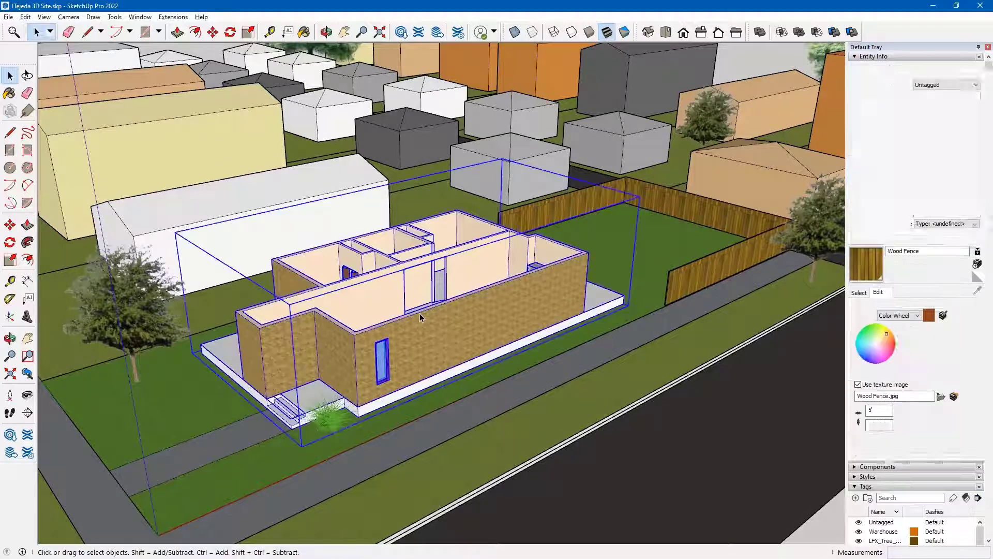
right_click(366, 338)
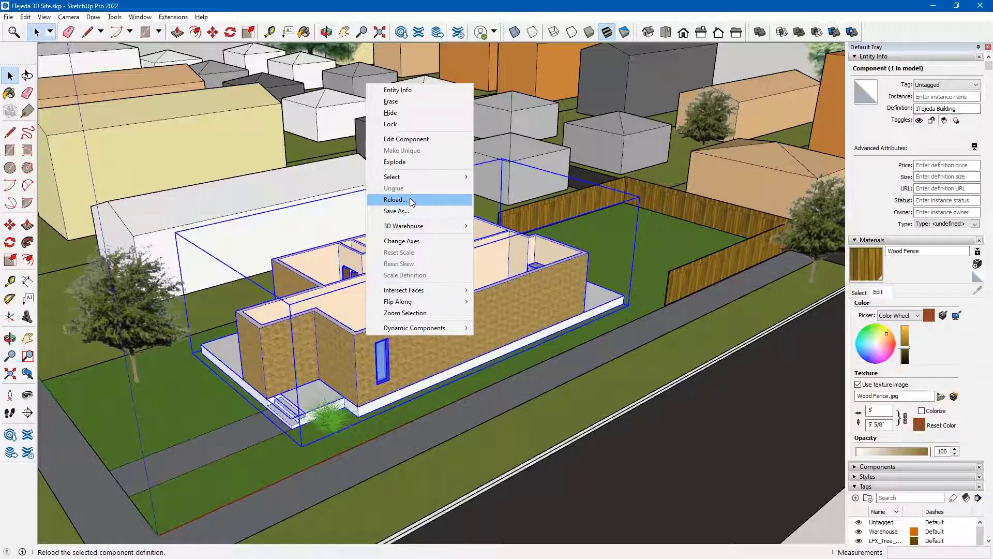
left_click(503, 321)
left_click(644, 453)
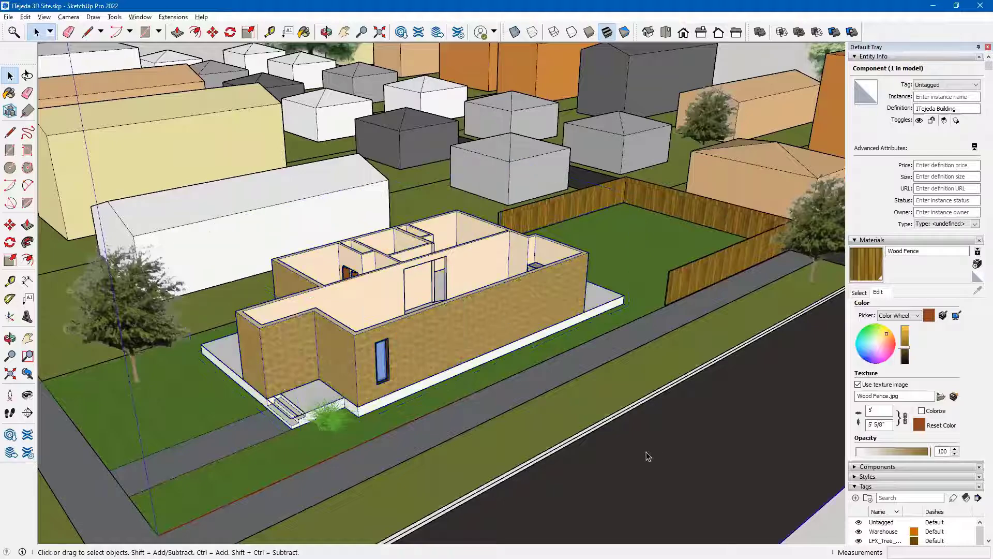